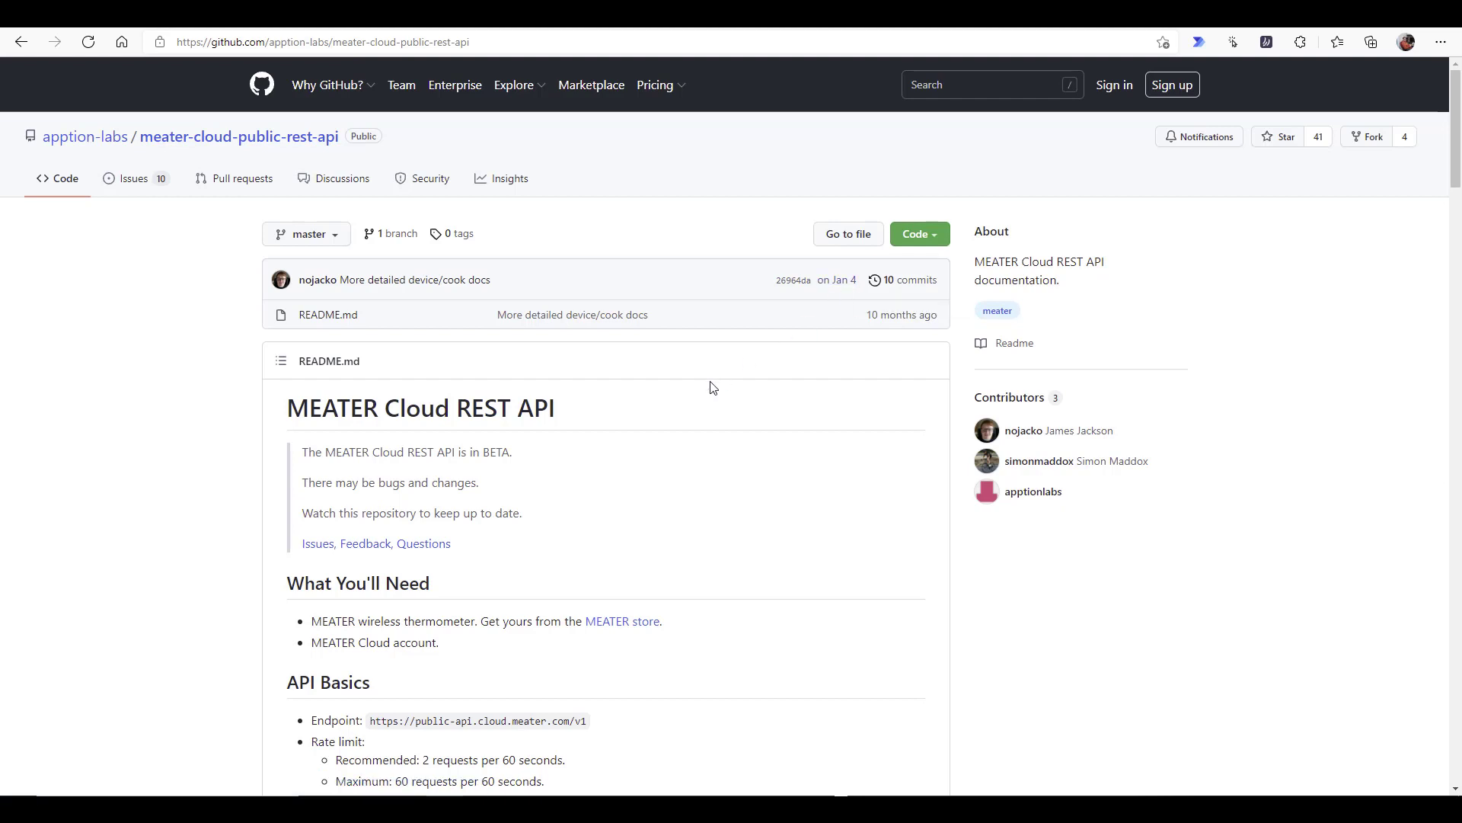
# Review the API basics, authentication and status code sections of the MEATER Cloud REST API readme, highlighting the endpoint URL.
pyautogui.scroll(-2, 720, 381)
pyautogui.scroll(-2, 713, 388)
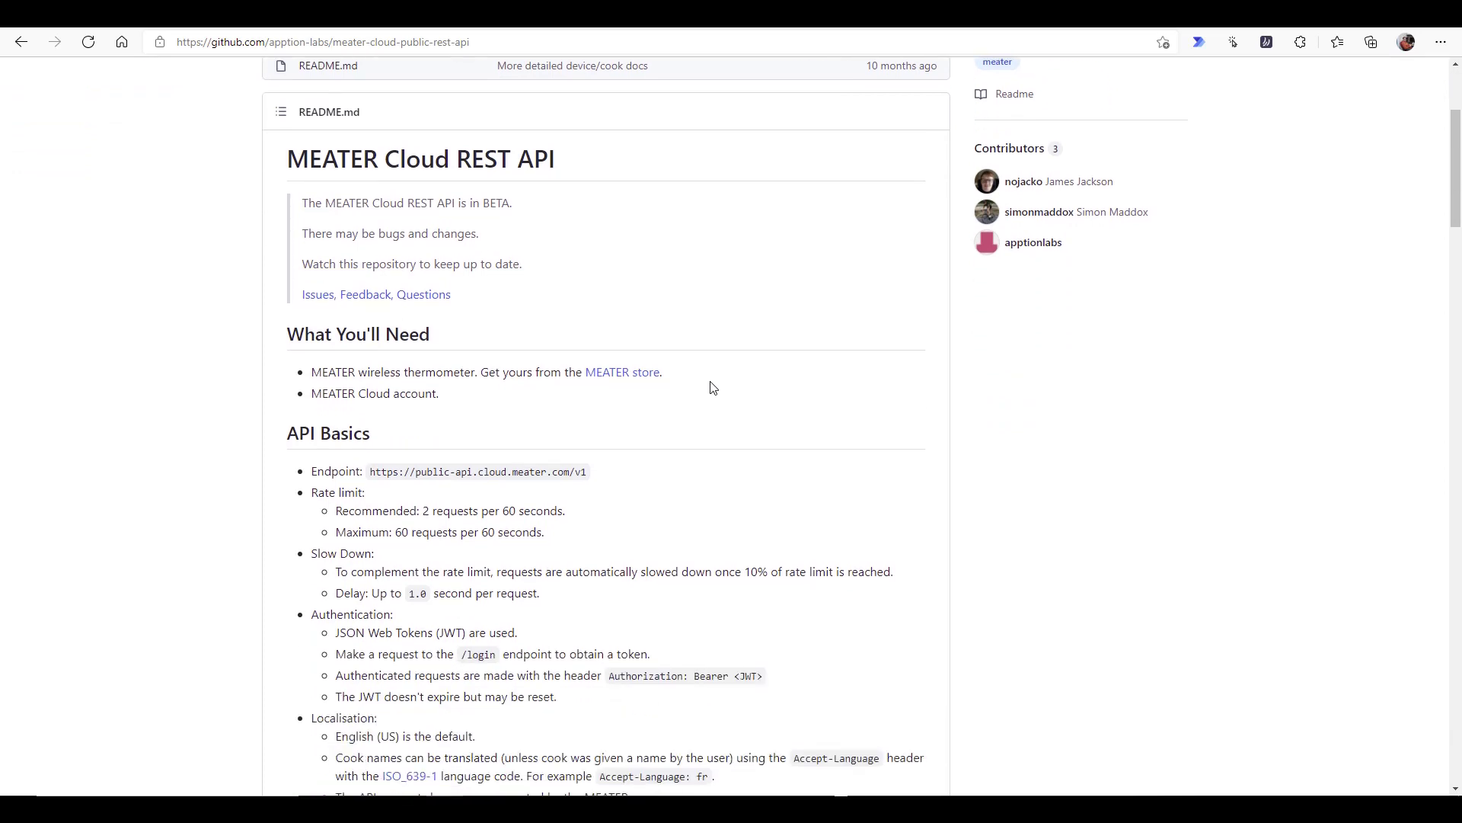
pyautogui.scroll(-1, 712, 387)
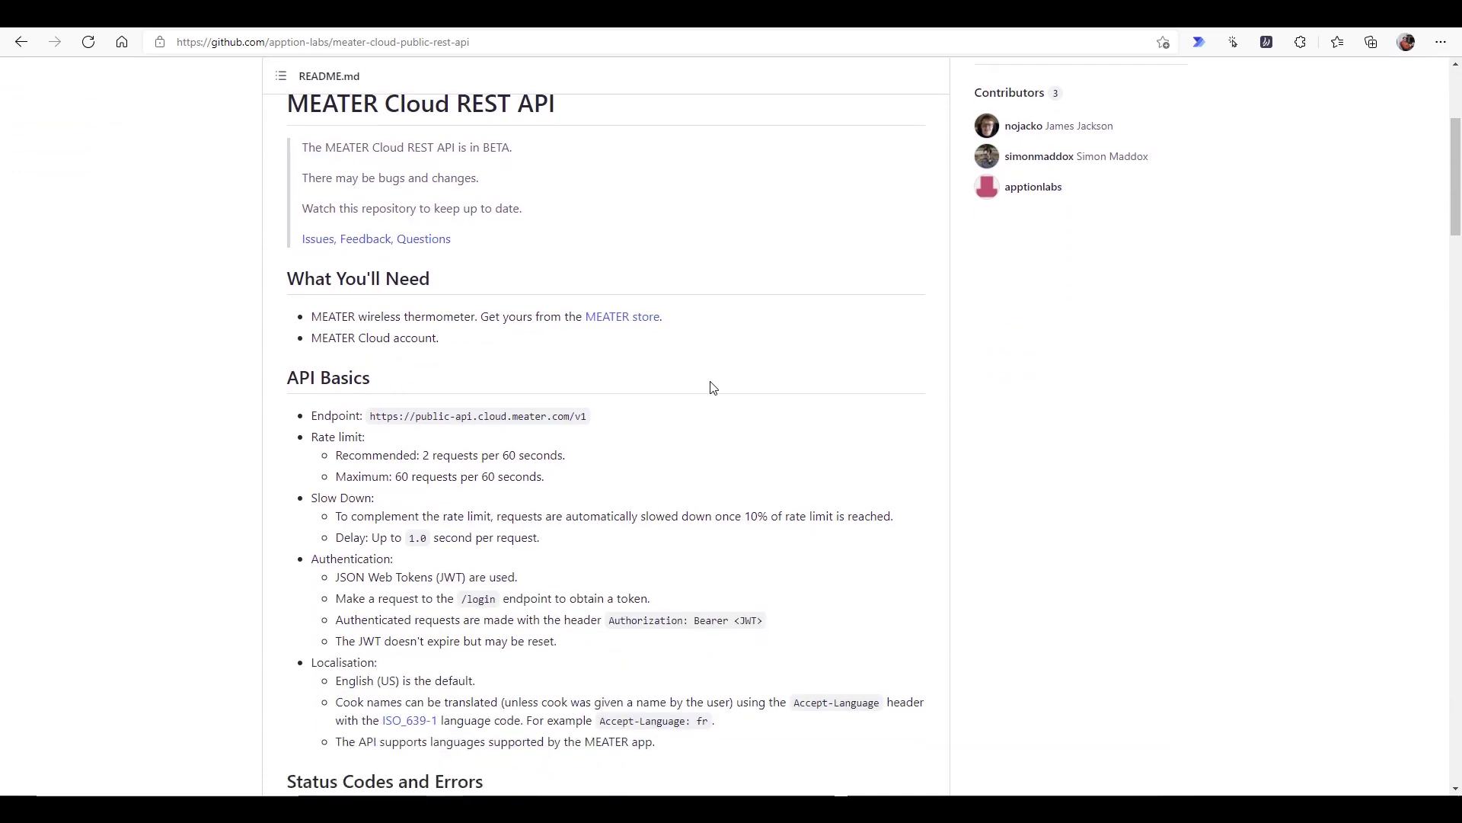
pyautogui.scroll(-1, 712, 387)
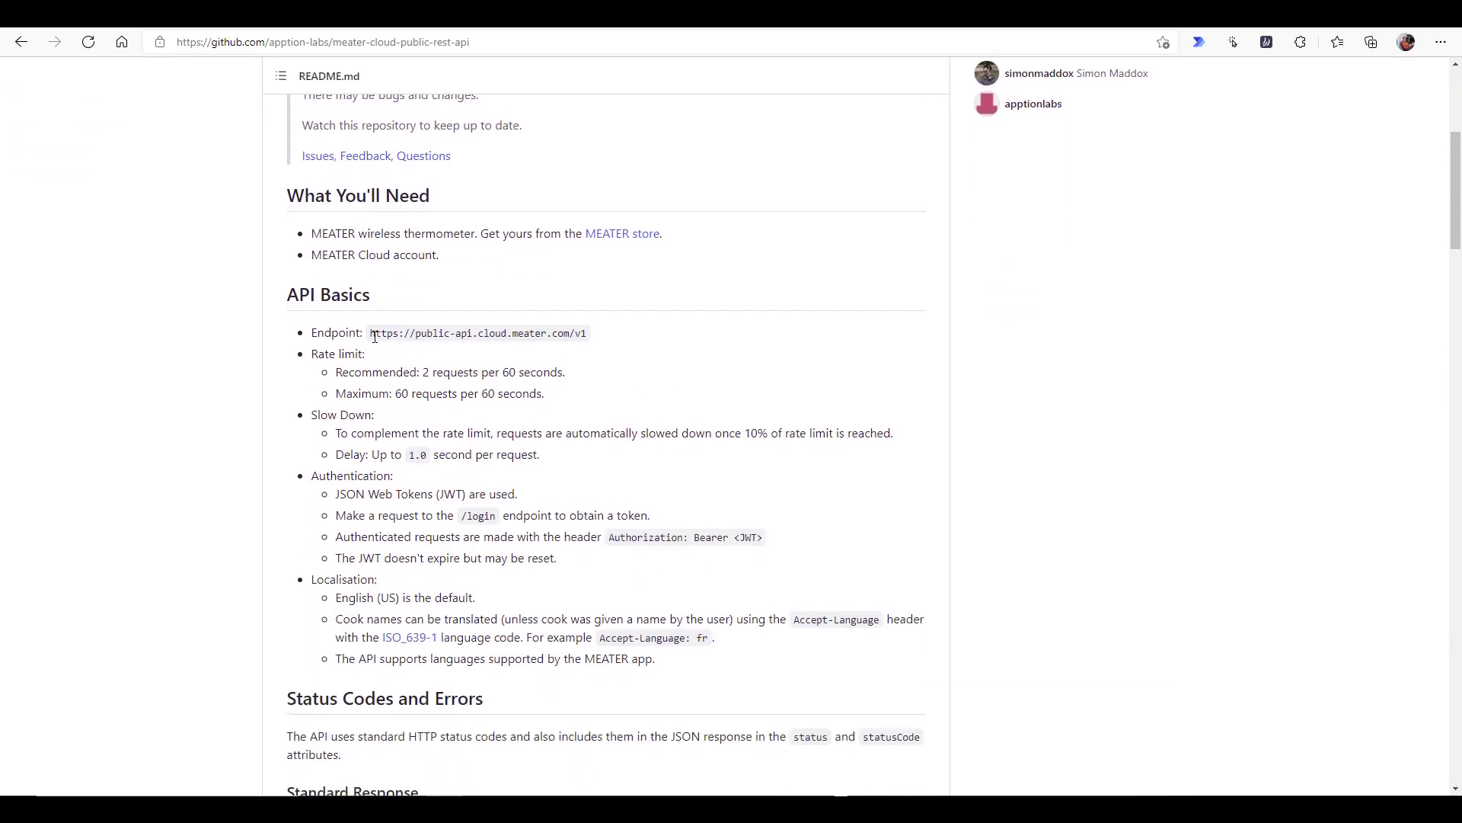
pyautogui.moveTo(374, 337); pyautogui.dragTo(591, 336)
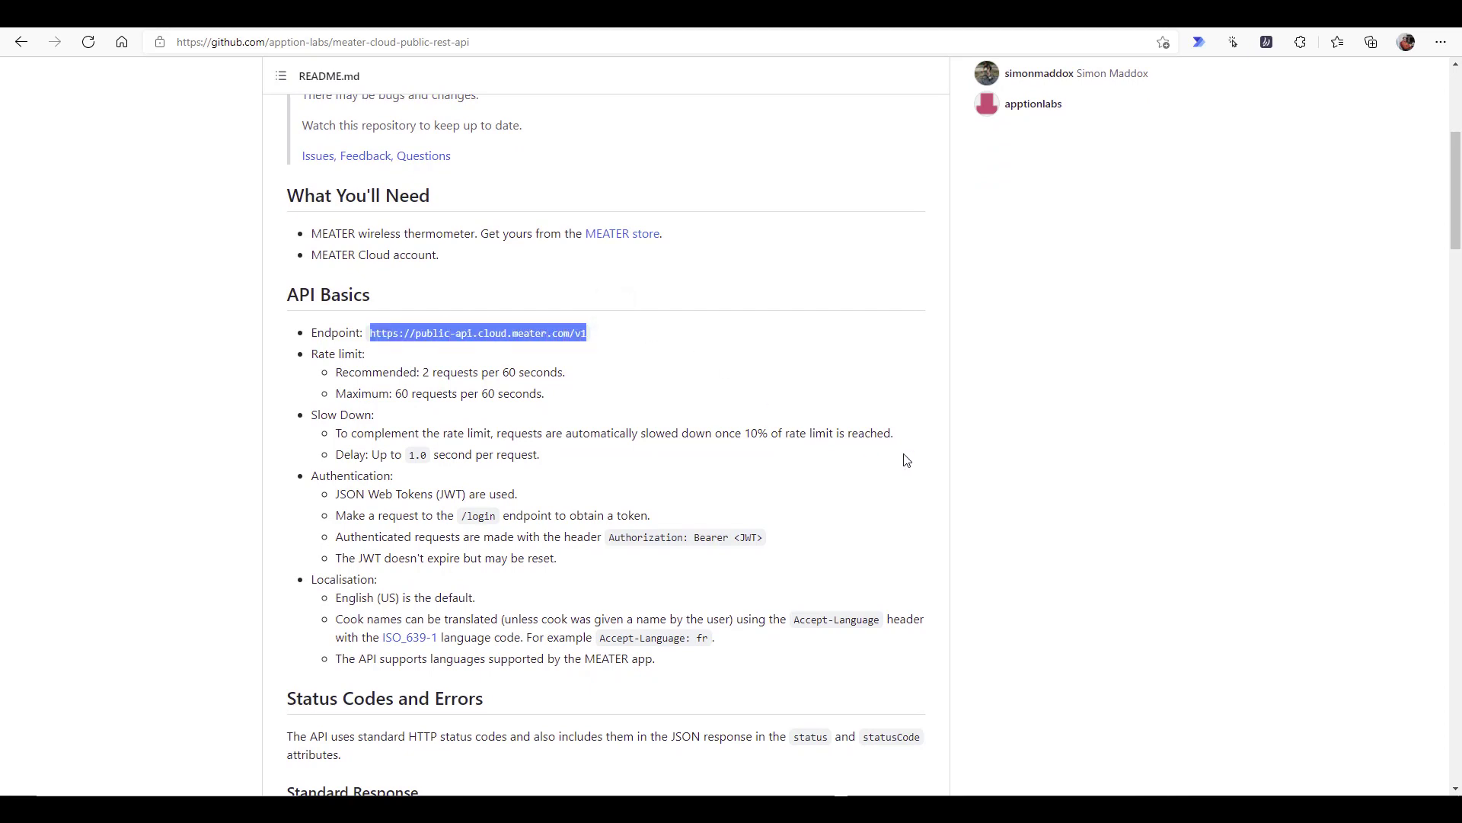
pyautogui.scroll(-2, 907, 460)
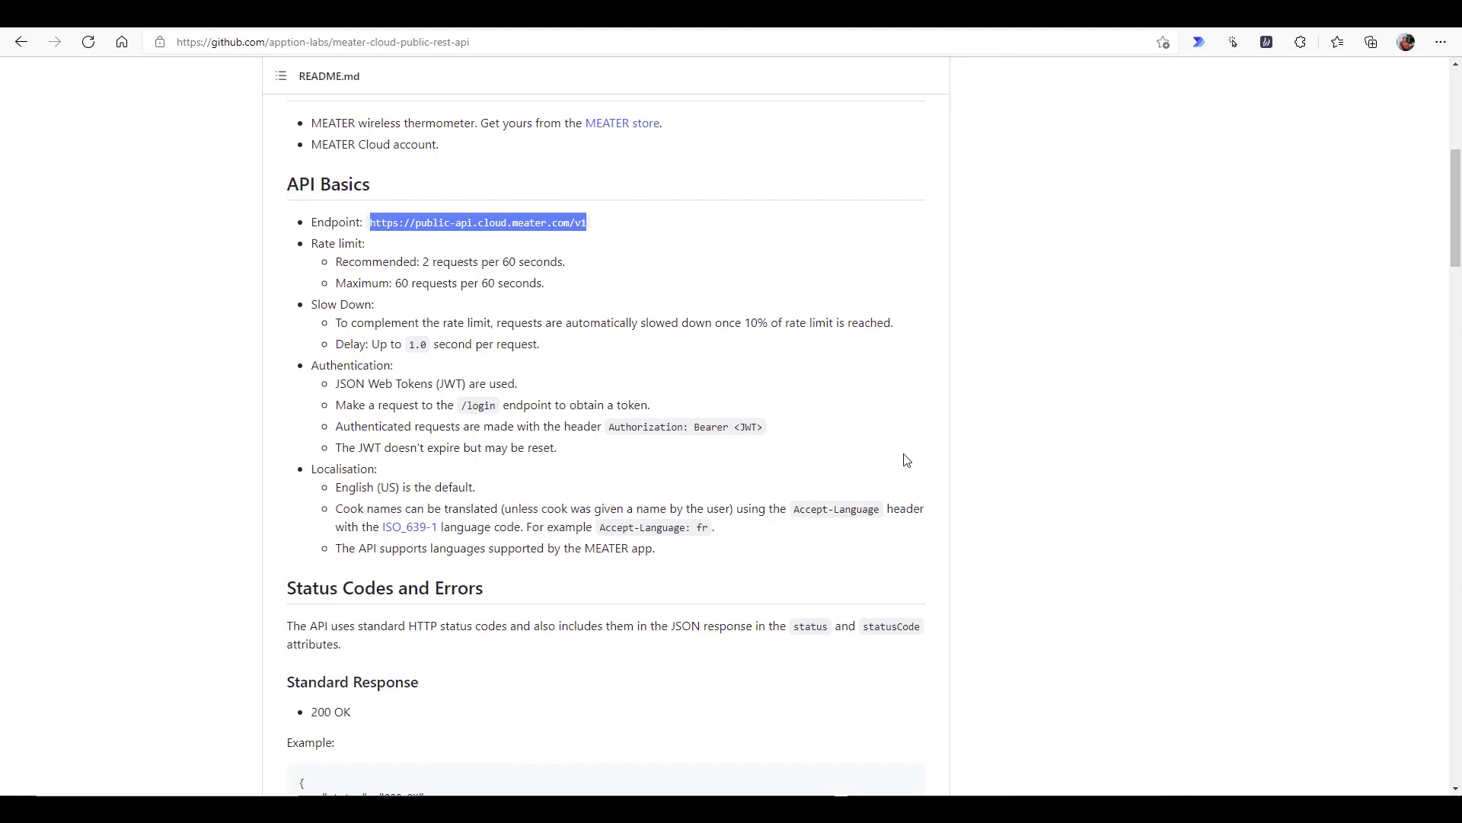
pyautogui.scroll(-3, 907, 460)
pyautogui.scroll(-3, 906, 460)
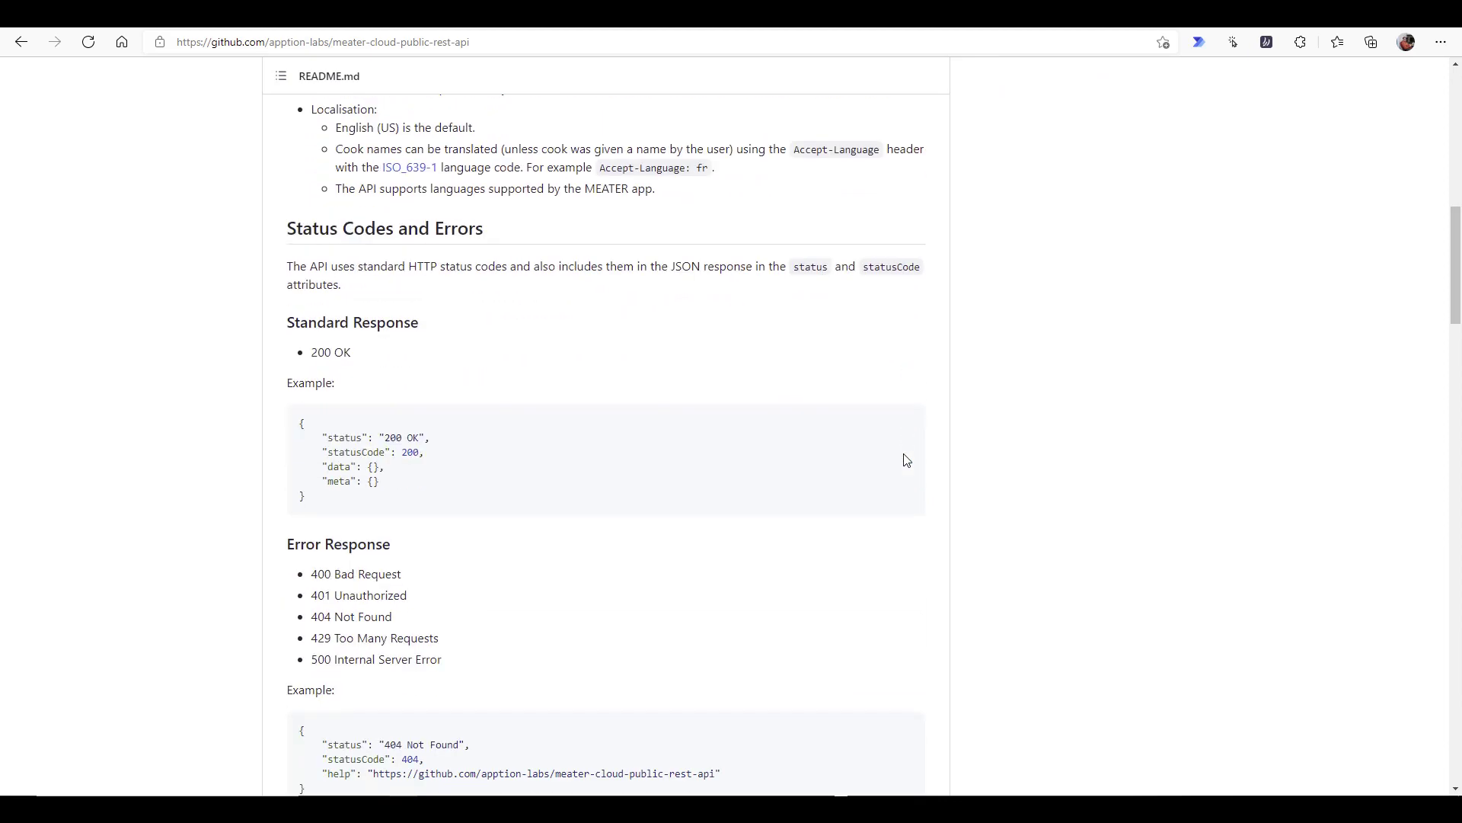
# Examine the POST /login endpoint documentation, including its headers, request body, response and example CURL.
pyautogui.scroll(-4, 907, 460)
pyautogui.scroll(-6, 907, 460)
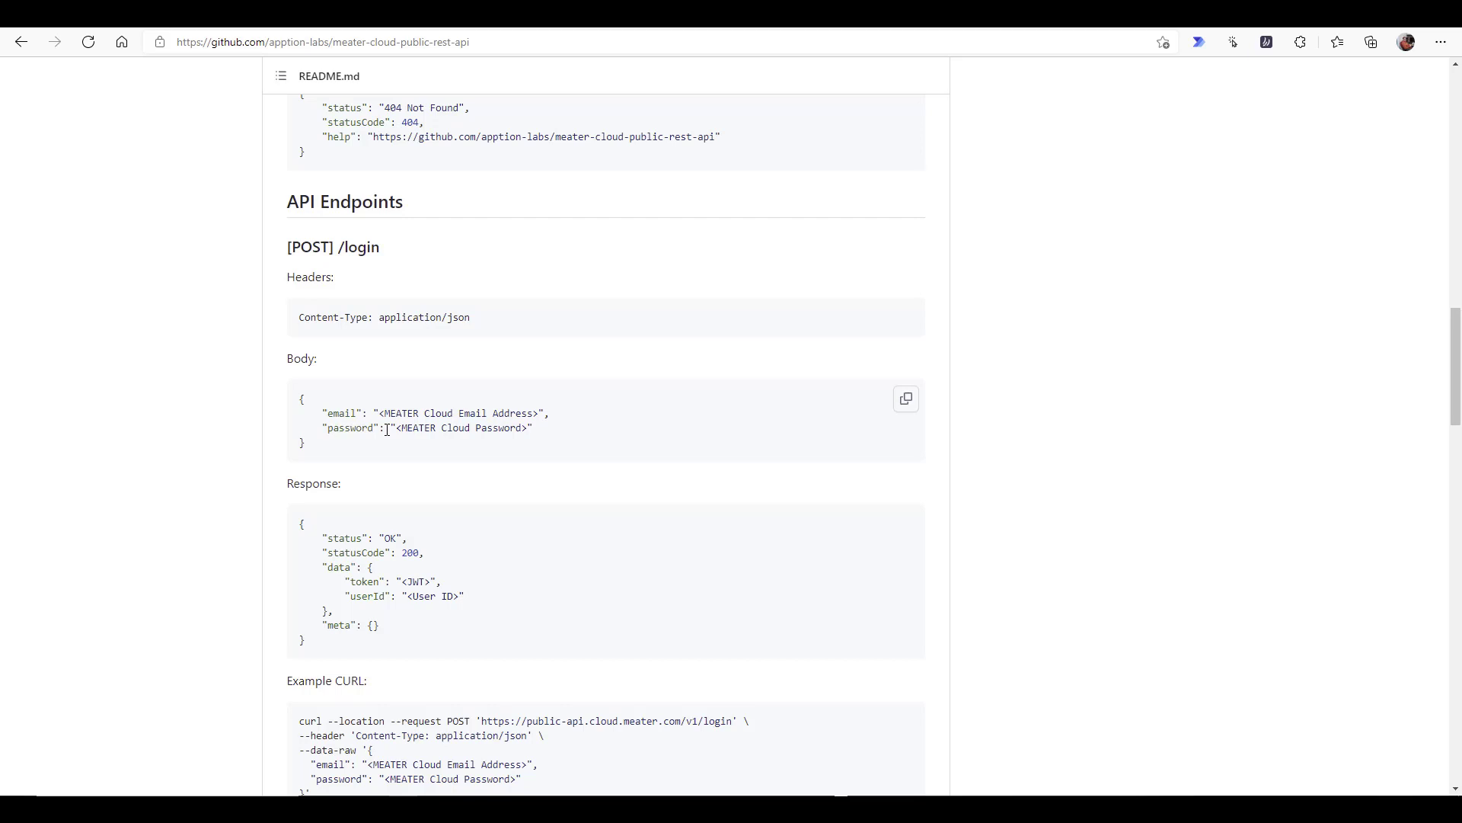
pyautogui.scroll(-3, 516, 483)
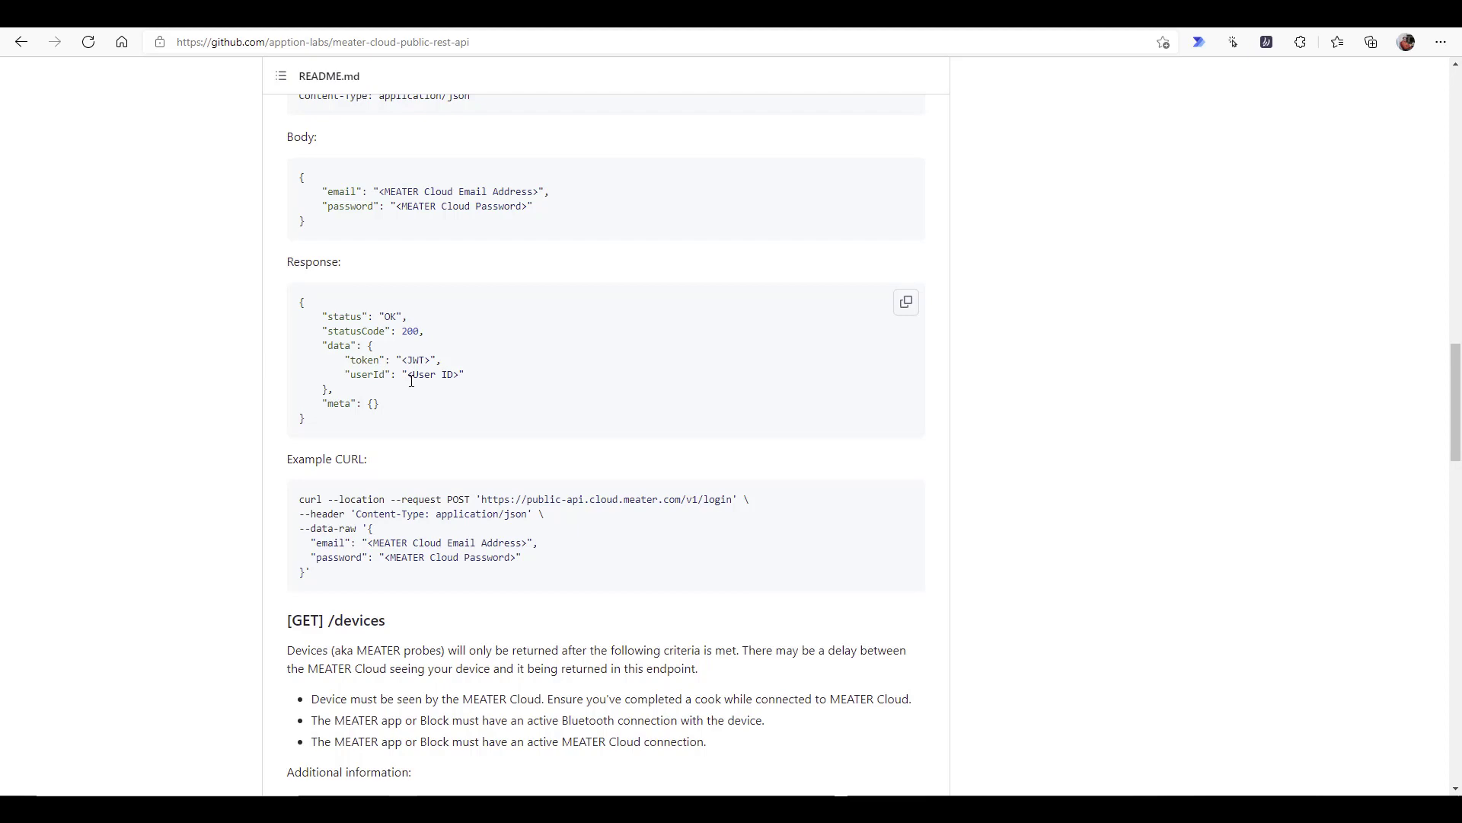
pyautogui.scroll(-5, 411, 381)
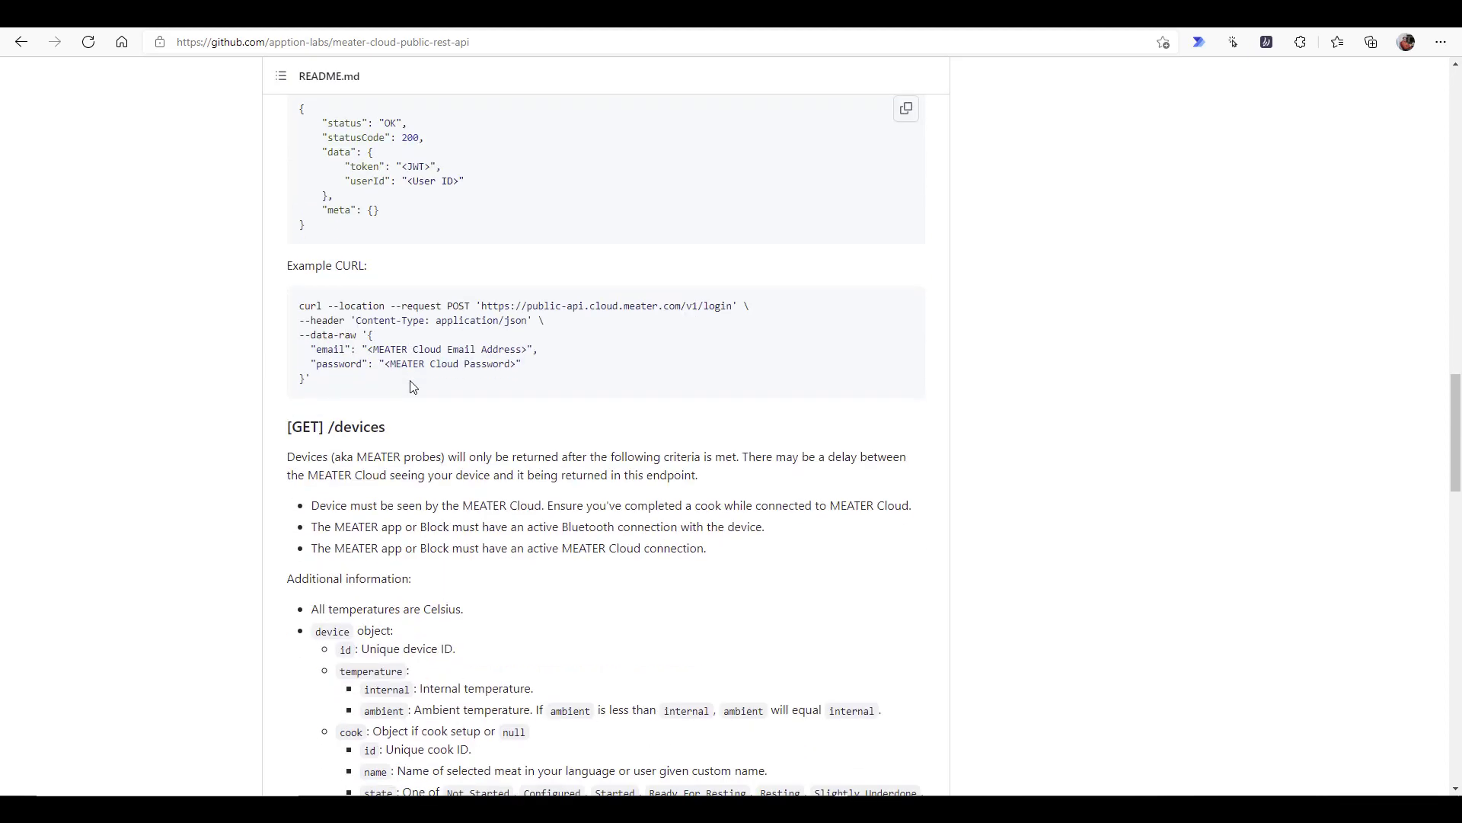
# Examine the GET /devices endpoint documentation, including the device object fields, authorization header and sample response.
pyautogui.scroll(-1, 411, 385)
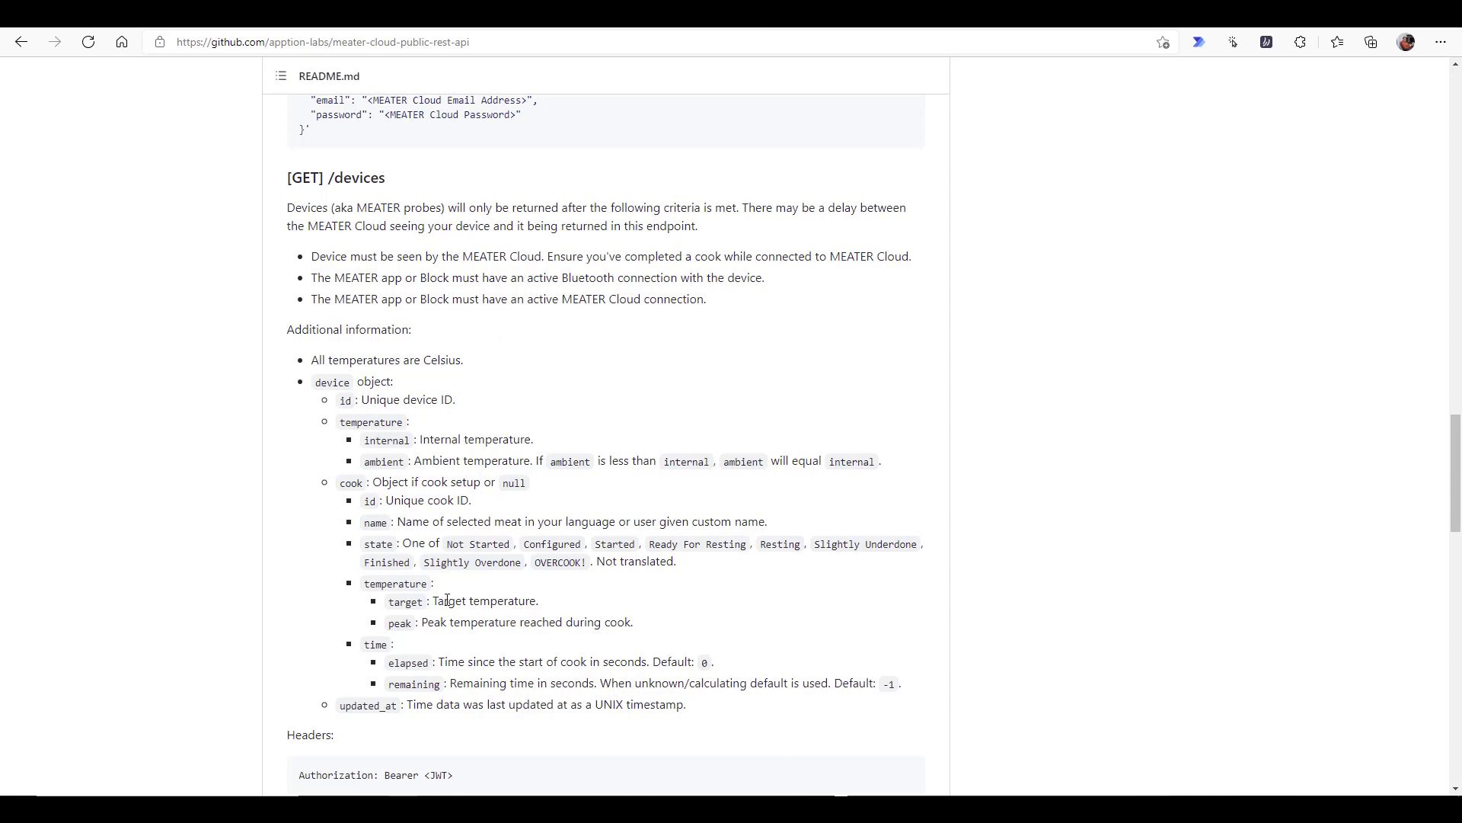
pyautogui.scroll(-3, 447, 600)
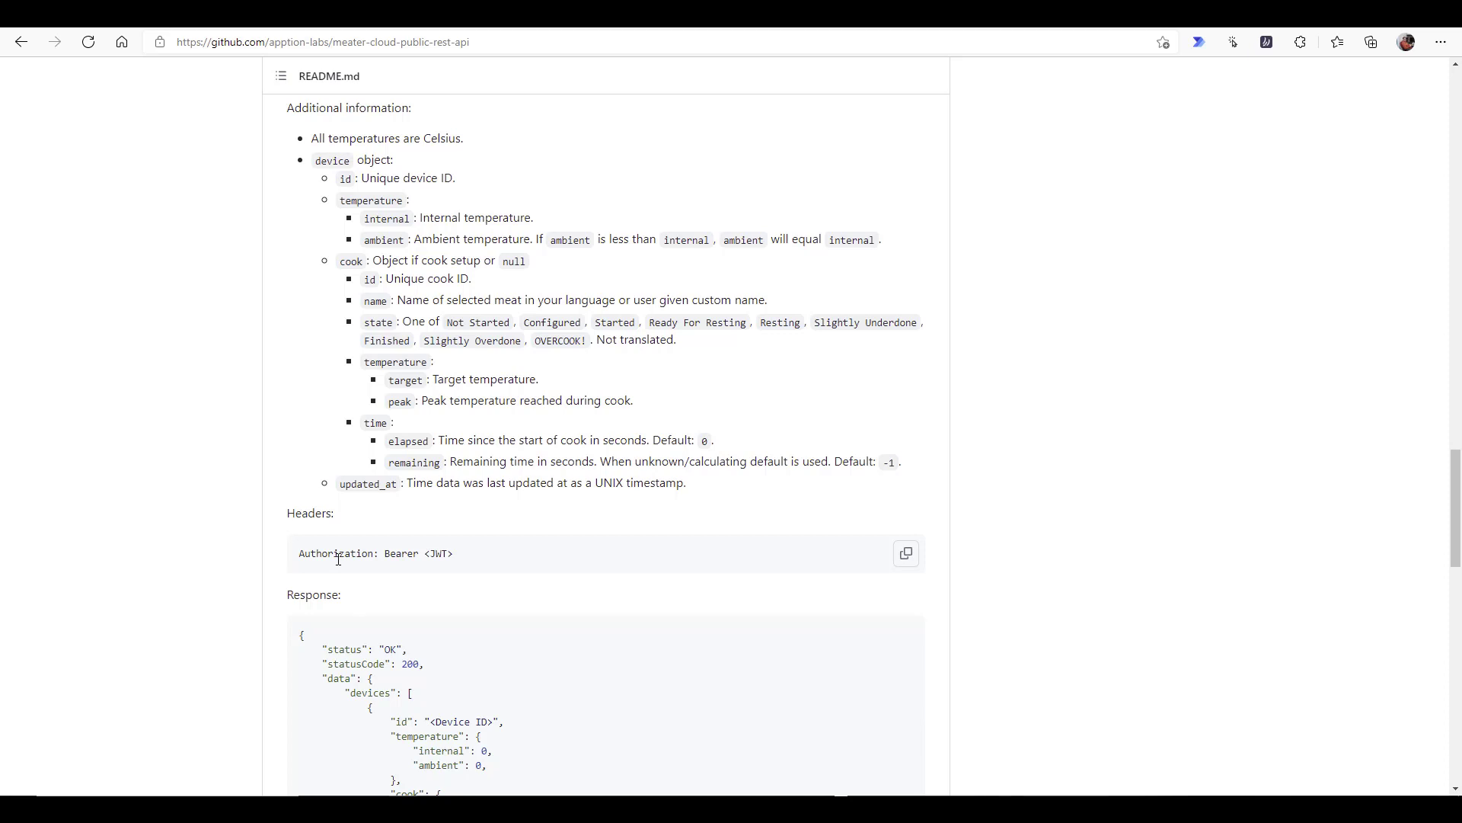
pyautogui.scroll(-6, 339, 559)
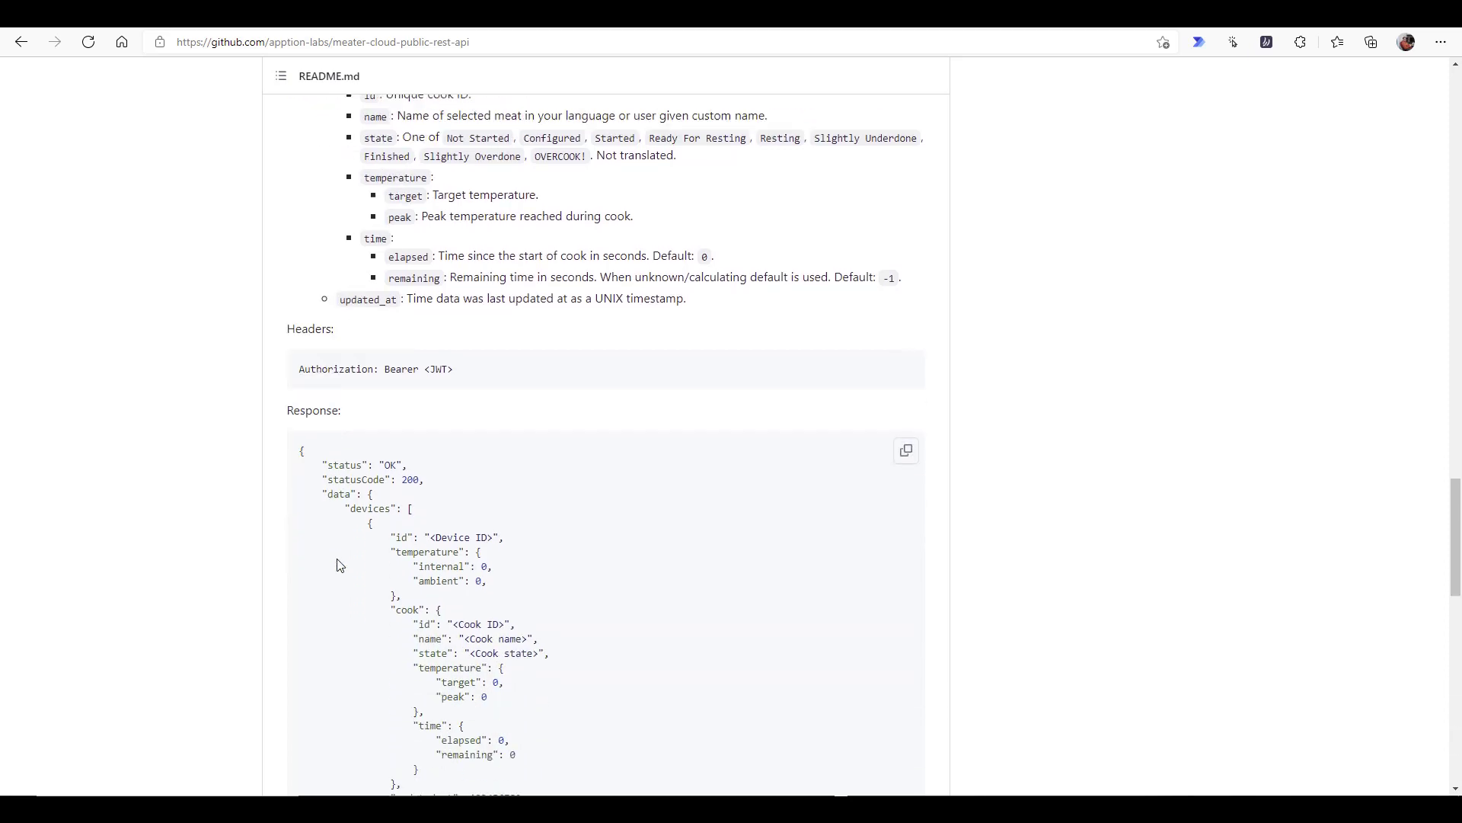
pyautogui.scroll(-5, 351, 480)
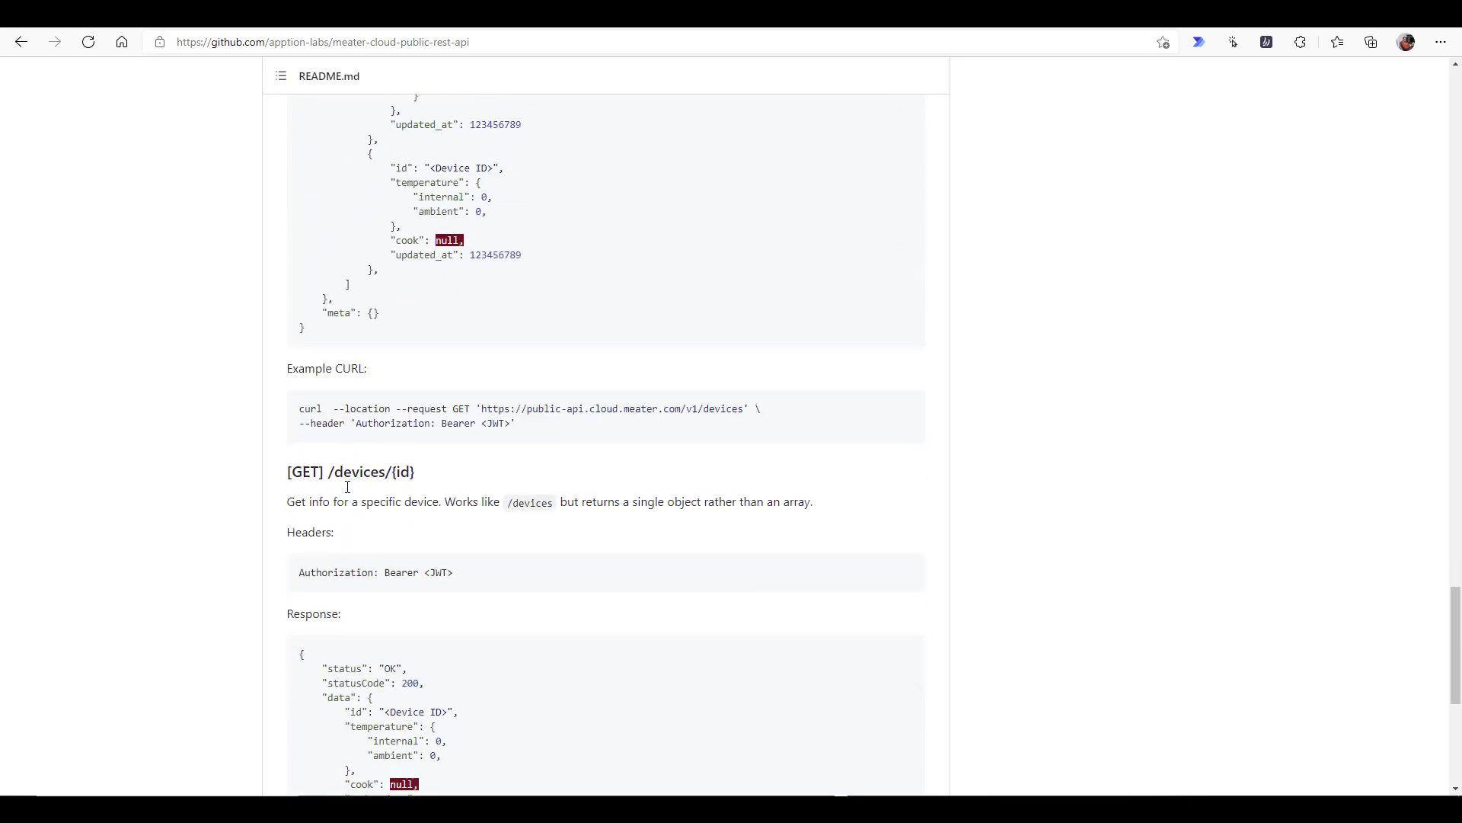
pyautogui.scroll(5, 348, 486)
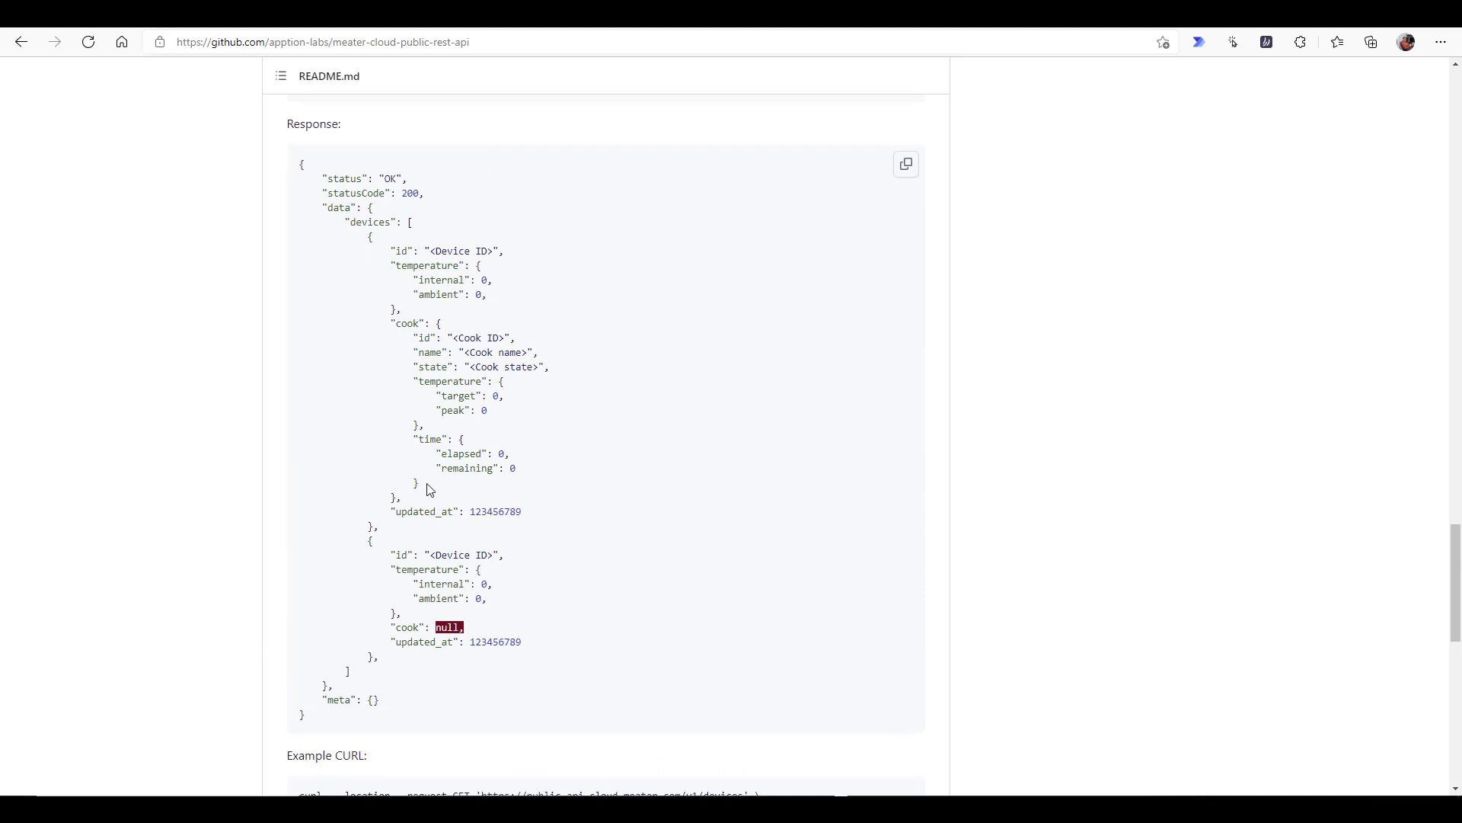
# Examine the GET /devices/{id} endpoint documentation and compare it with the device ID in the /devices sample response.
pyautogui.scroll(-5, 430, 490)
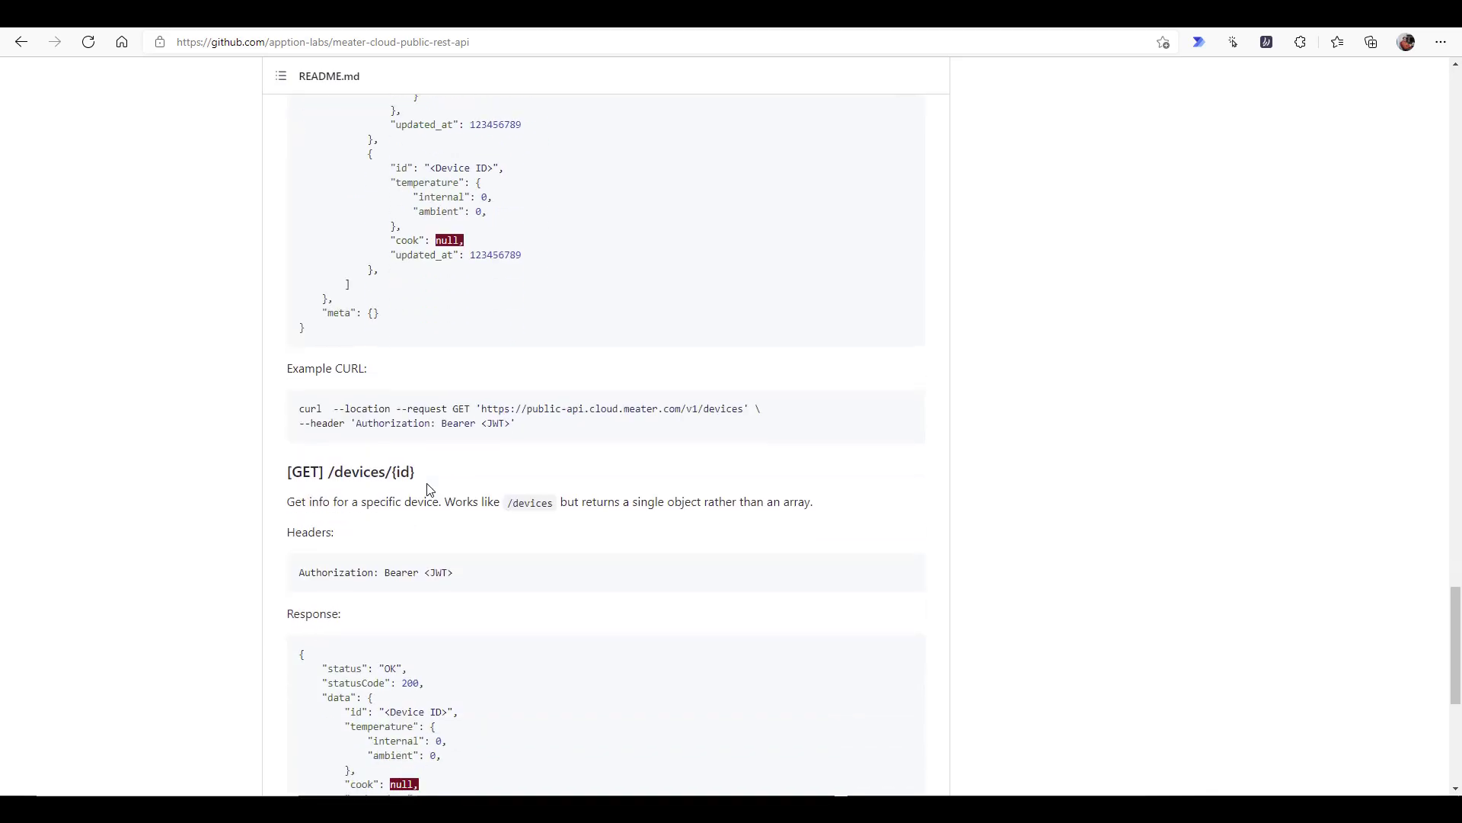
pyautogui.scroll(-1, 431, 489)
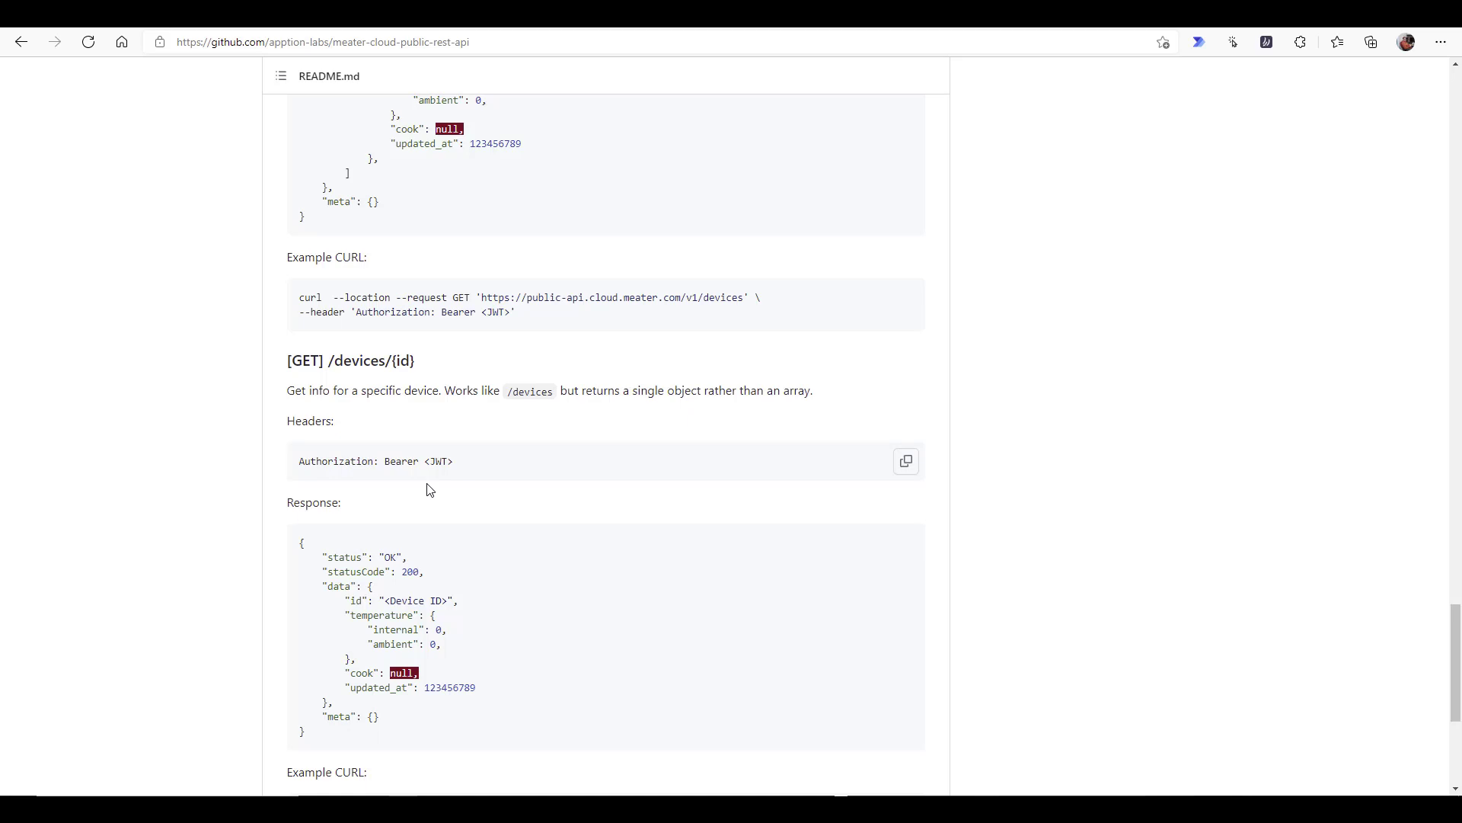
pyautogui.scroll(5, 450, 486)
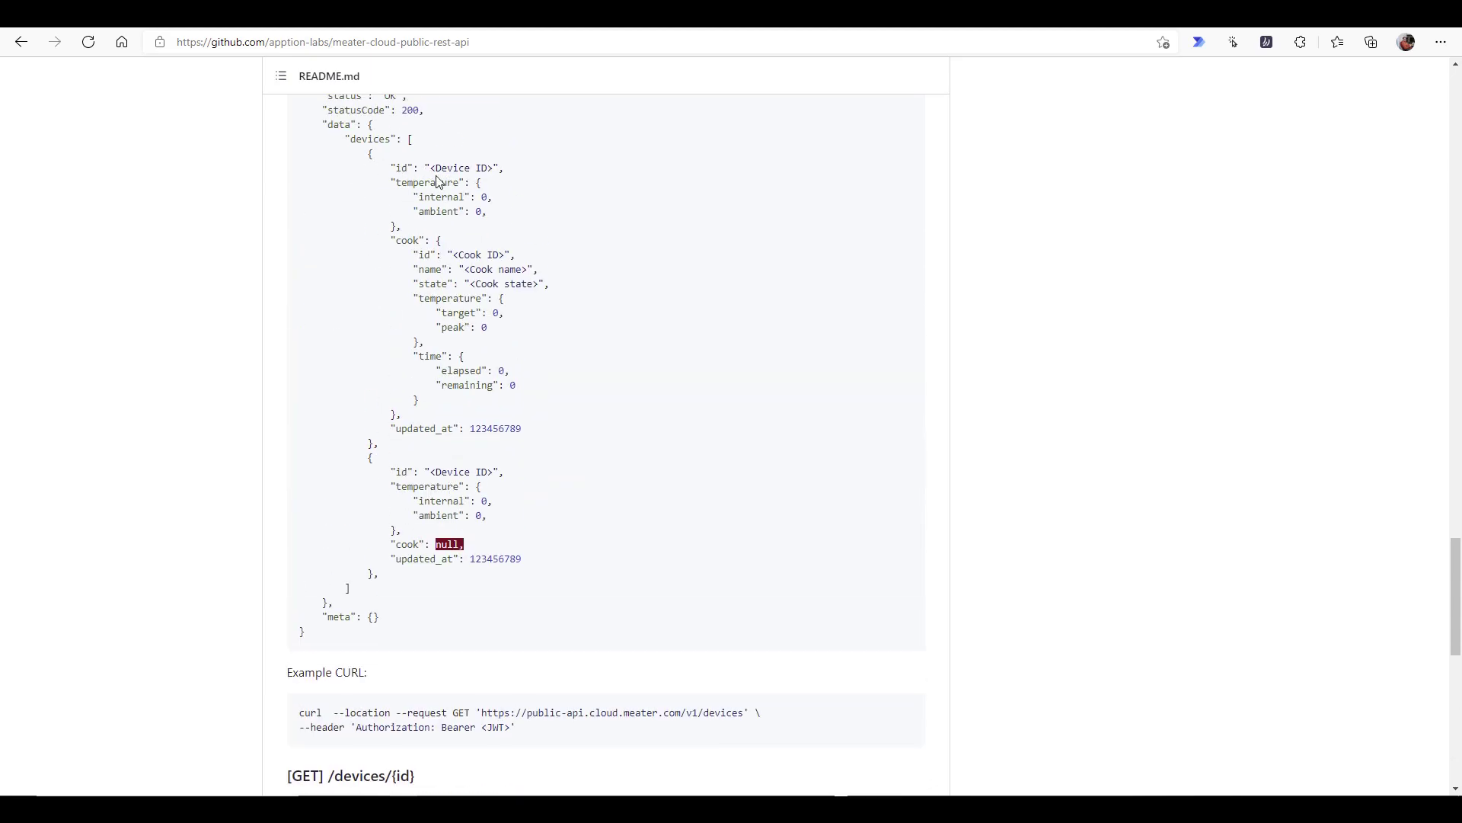
pyautogui.moveTo(427, 167); pyautogui.dragTo(498, 169)
pyautogui.scroll(-4, 420, 361)
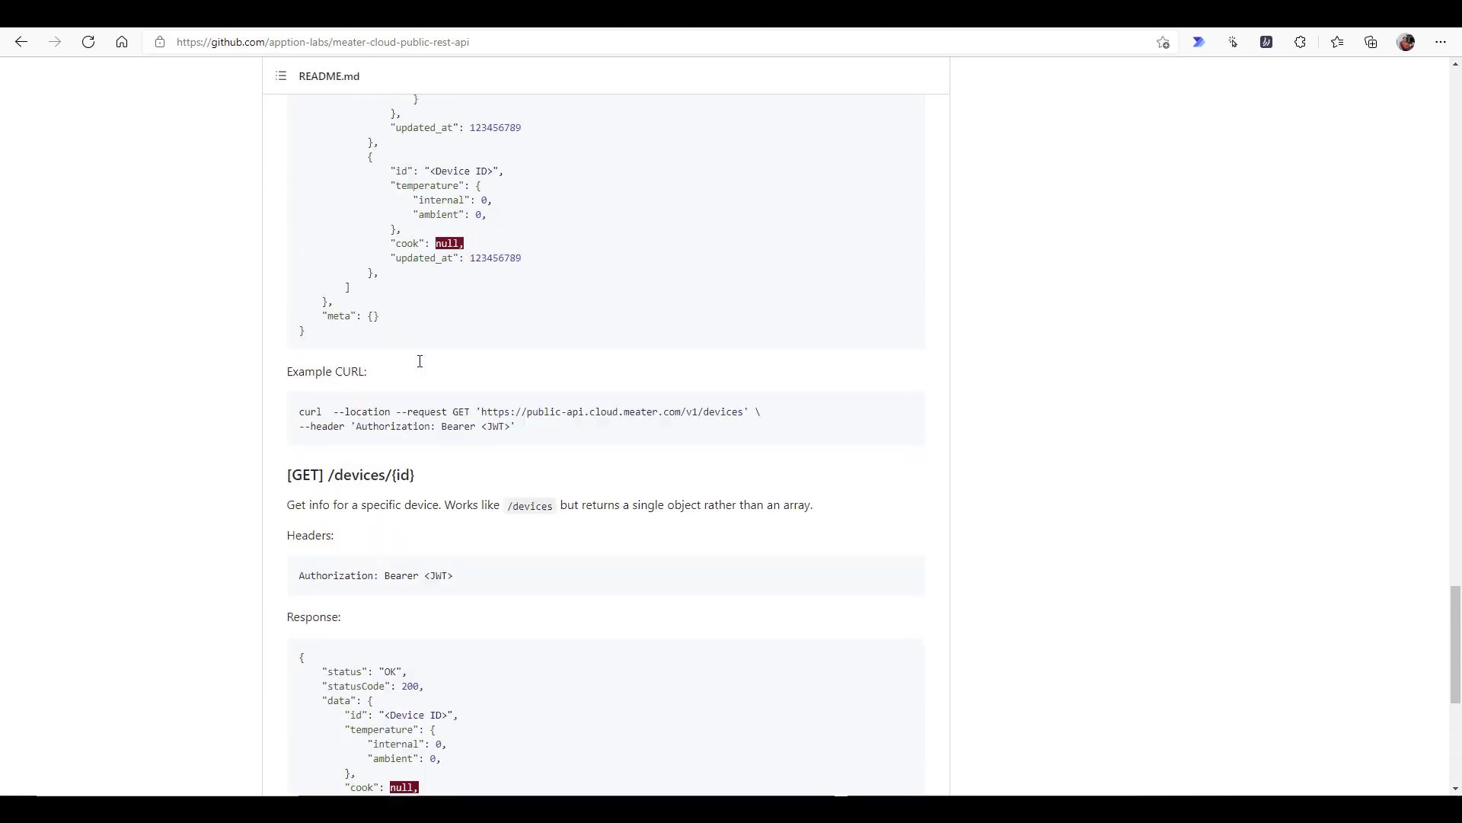
pyautogui.scroll(-3, 420, 361)
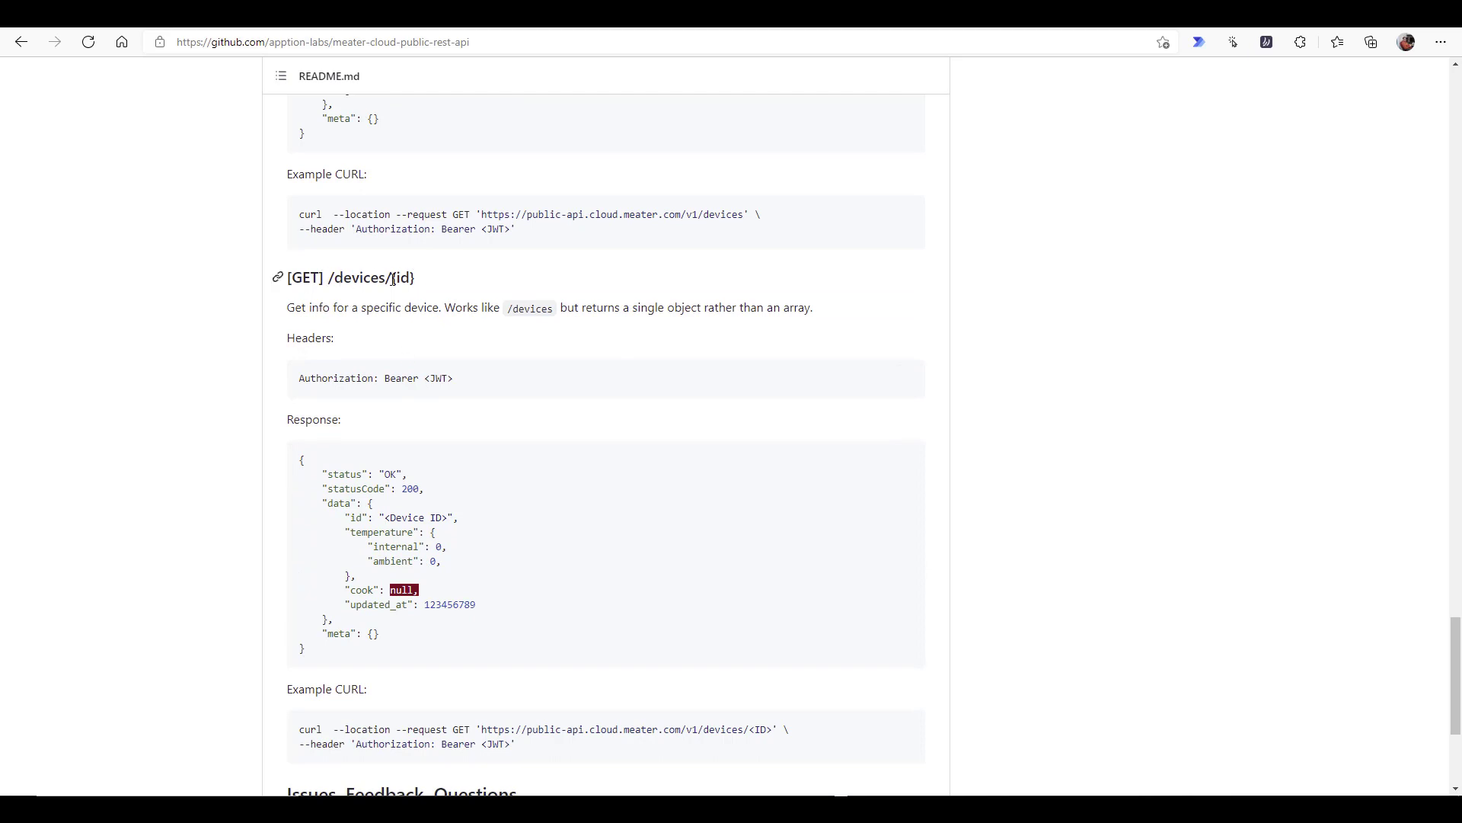
pyautogui.scroll(-4, 425, 352)
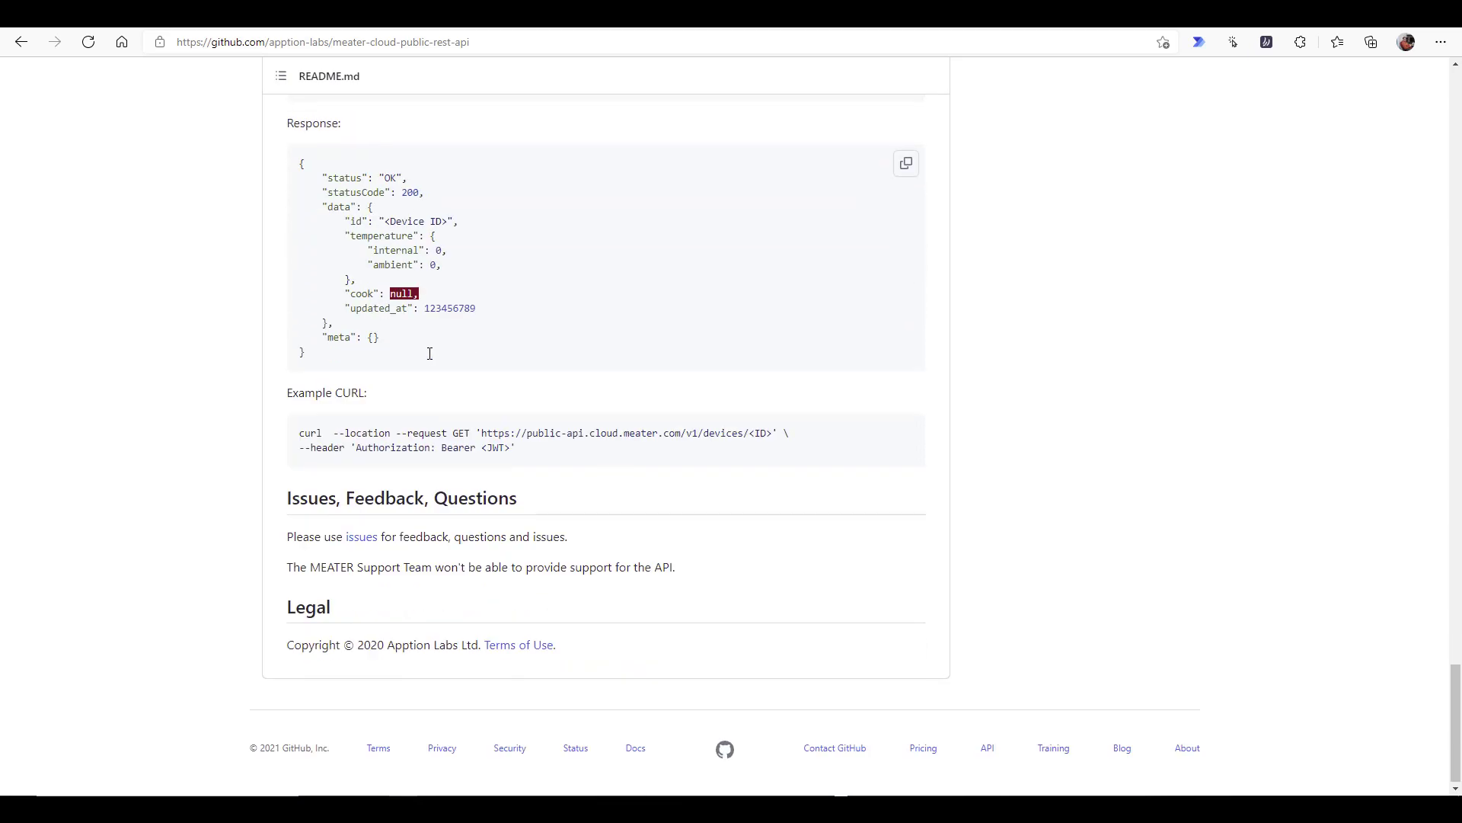
pyautogui.scroll(2, 429, 353)
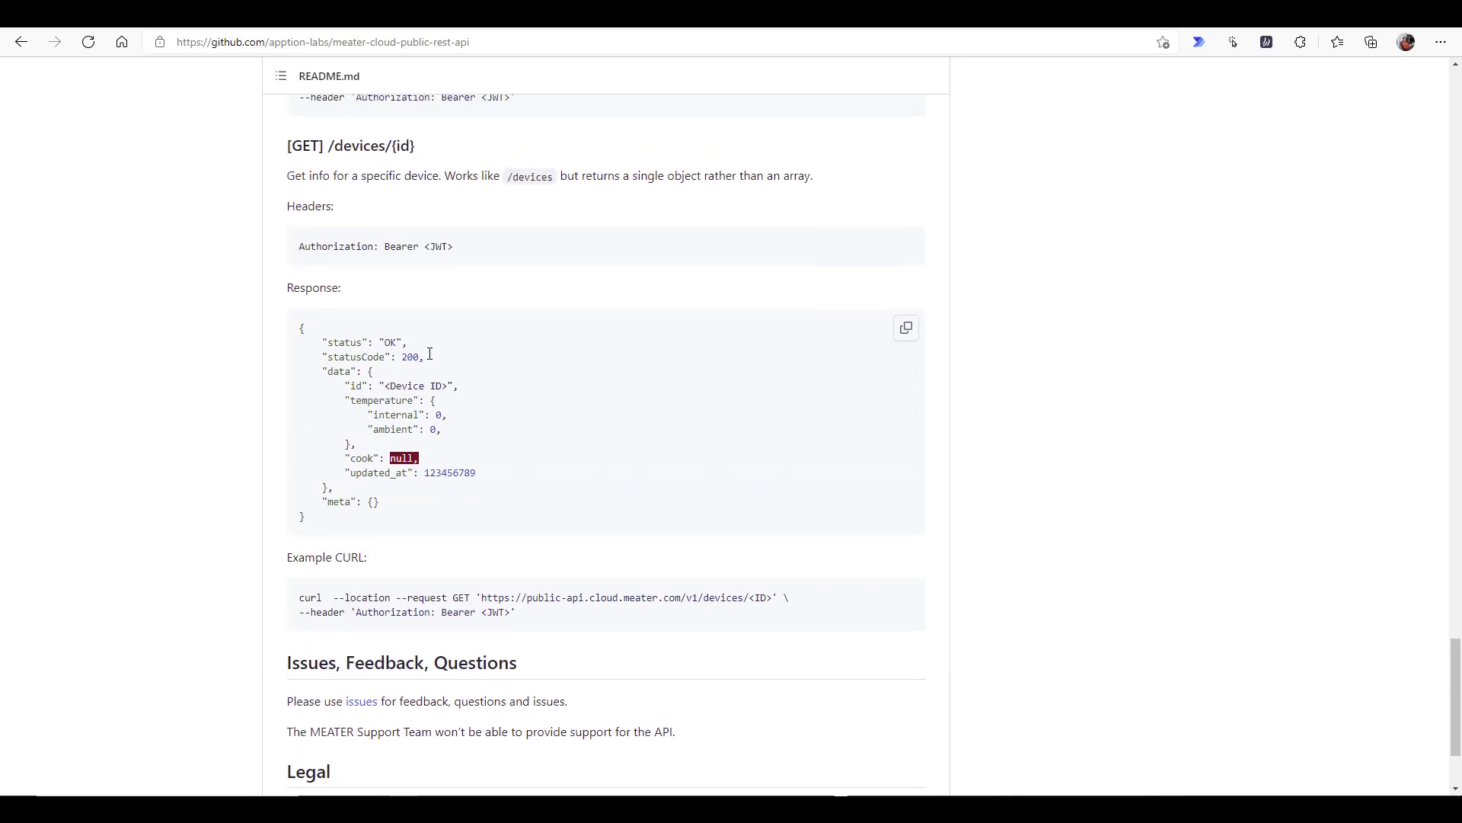
pyautogui.scroll(2, 429, 354)
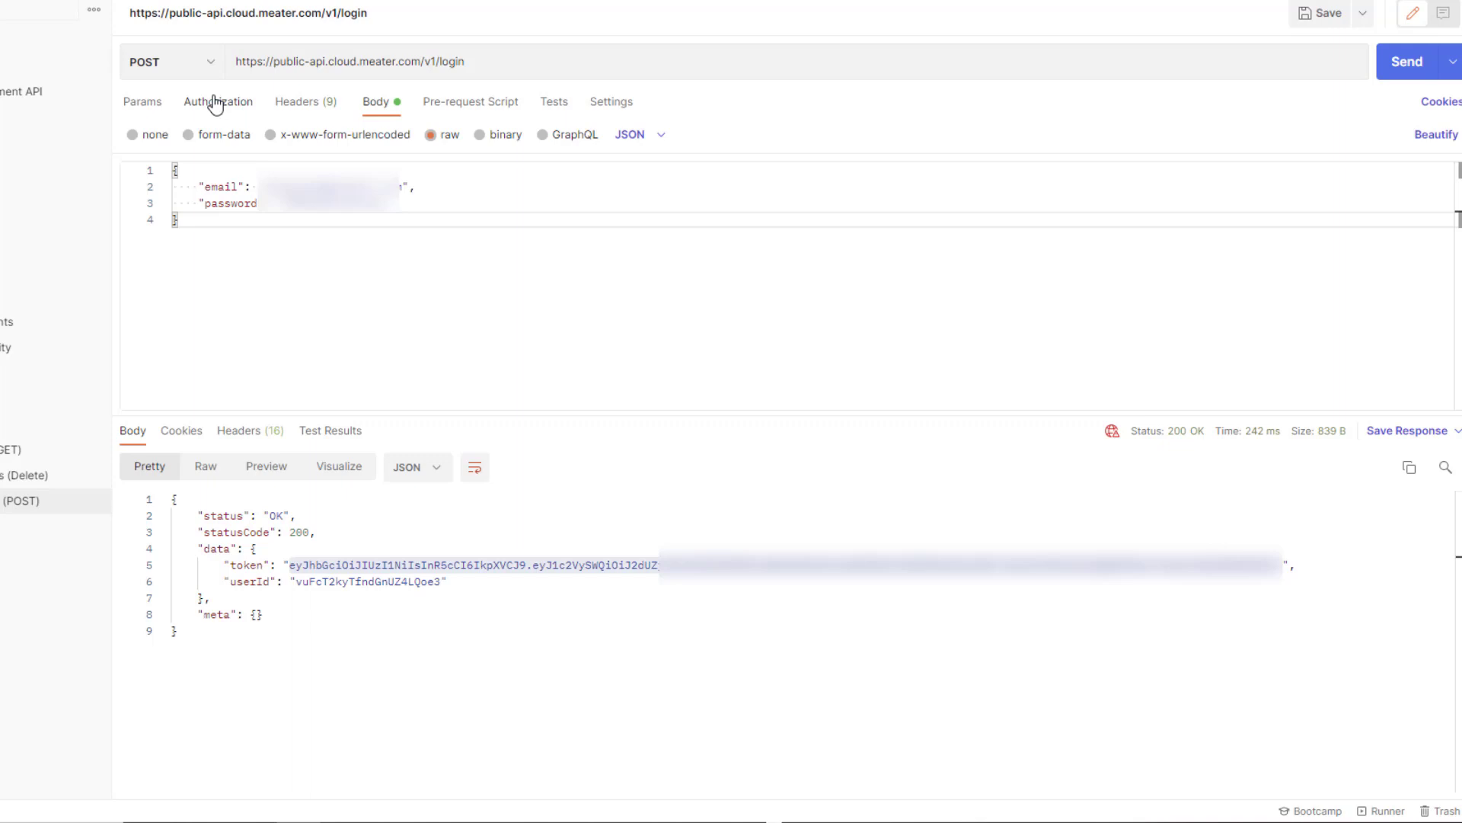
# Switch to Postman, check the headers and JSON body of the v1/login POST request, and send it.
pyautogui.click(296, 107)
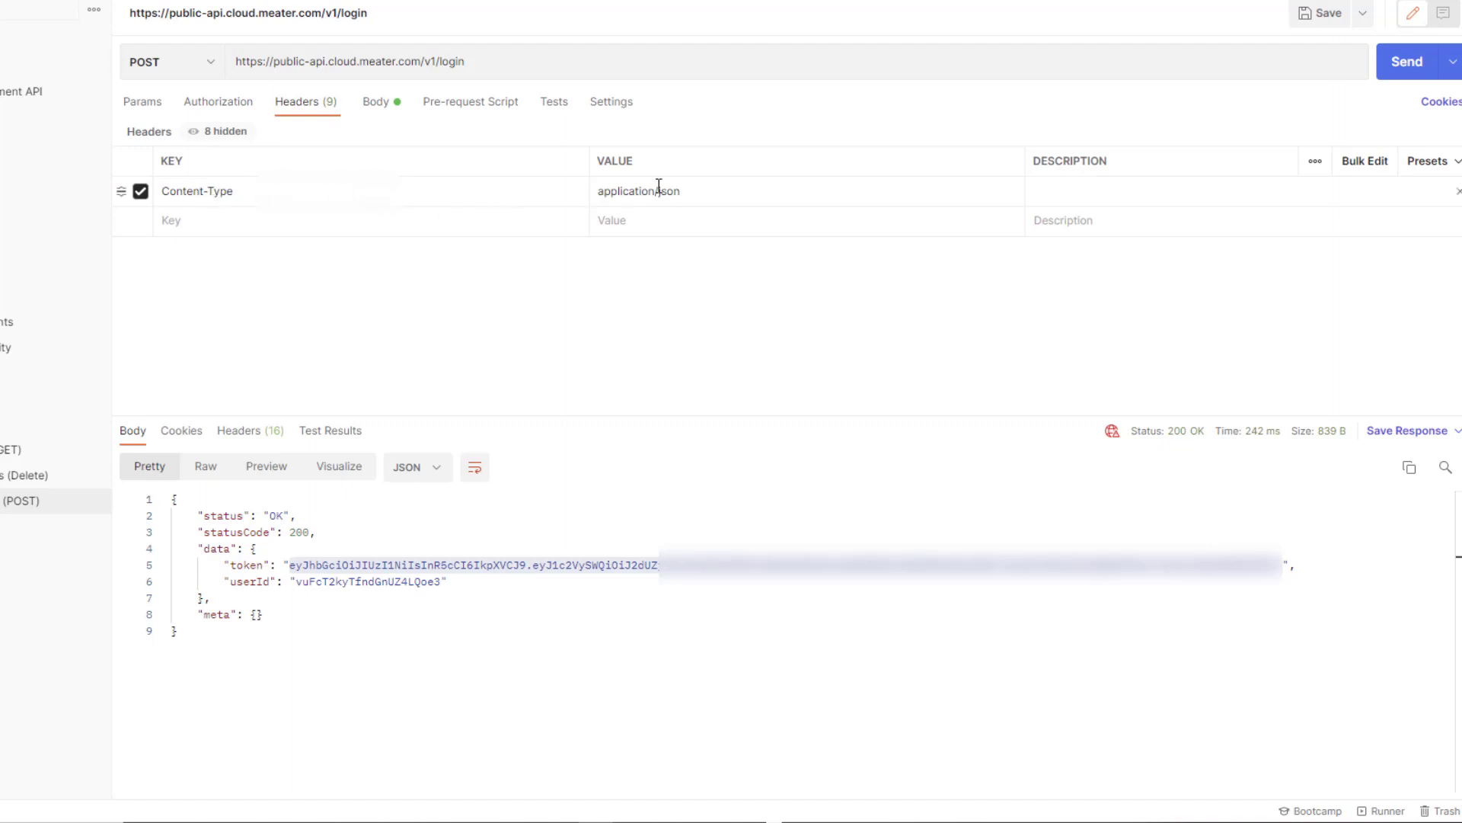
pyautogui.click(371, 109)
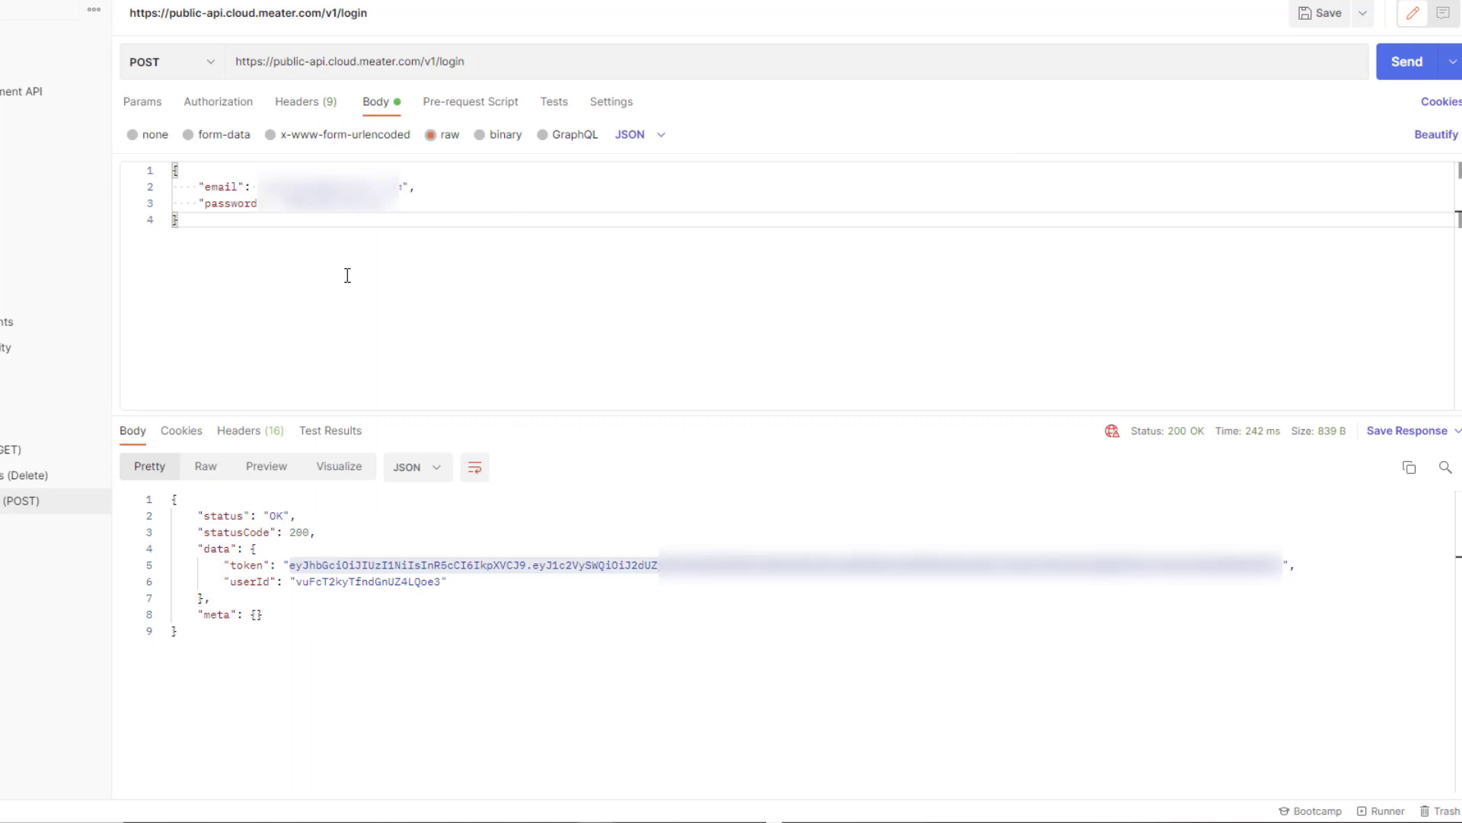
pyautogui.click(1407, 61)
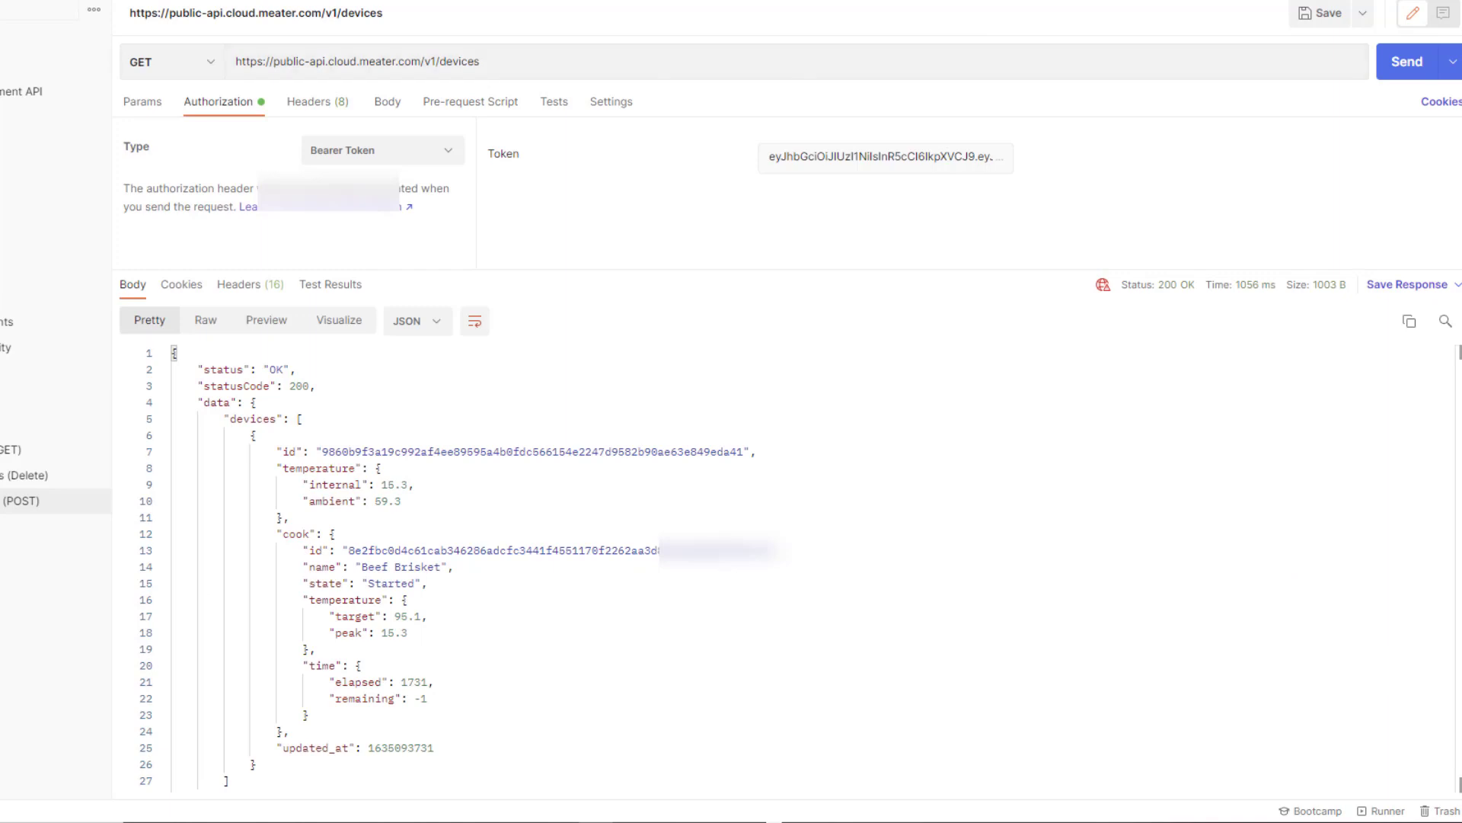
# Send the v1/devices GET request with bearer token authorization and highlight the cook name in the JSON response.
pyautogui.click(1405, 62)
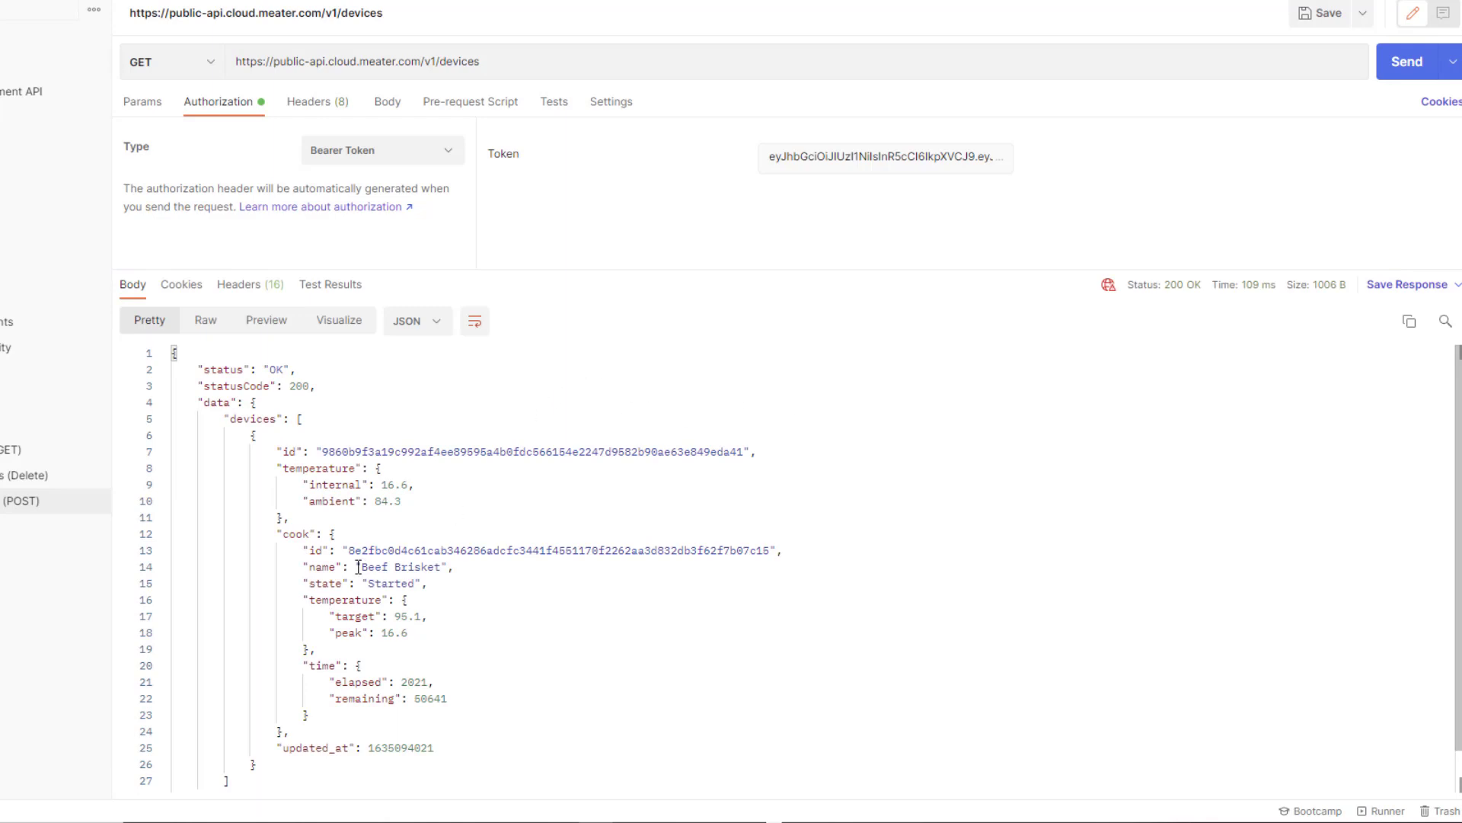
pyautogui.moveTo(361, 567); pyautogui.dragTo(442, 567)
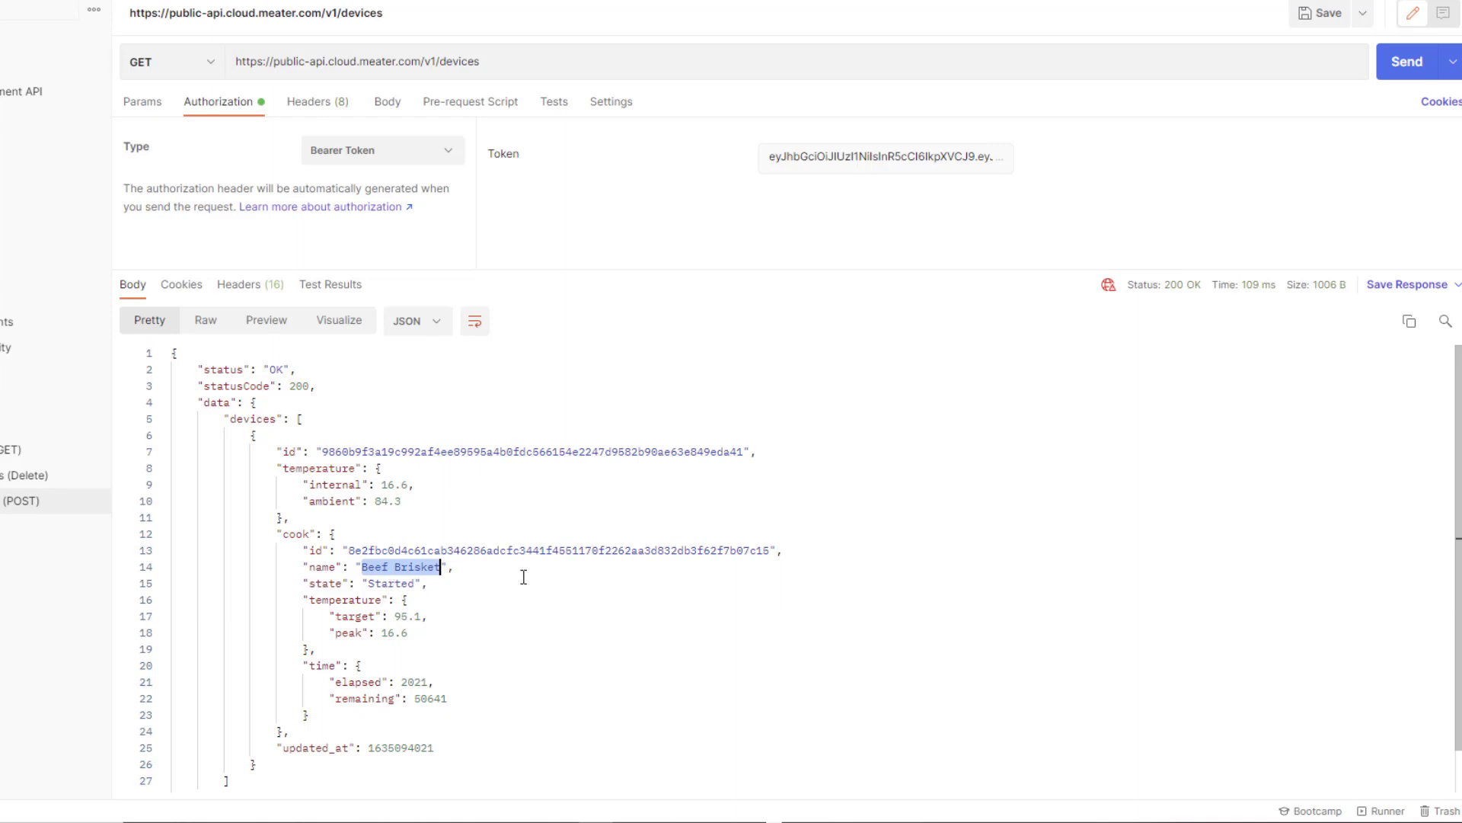
pyautogui.scroll(-1, 524, 576)
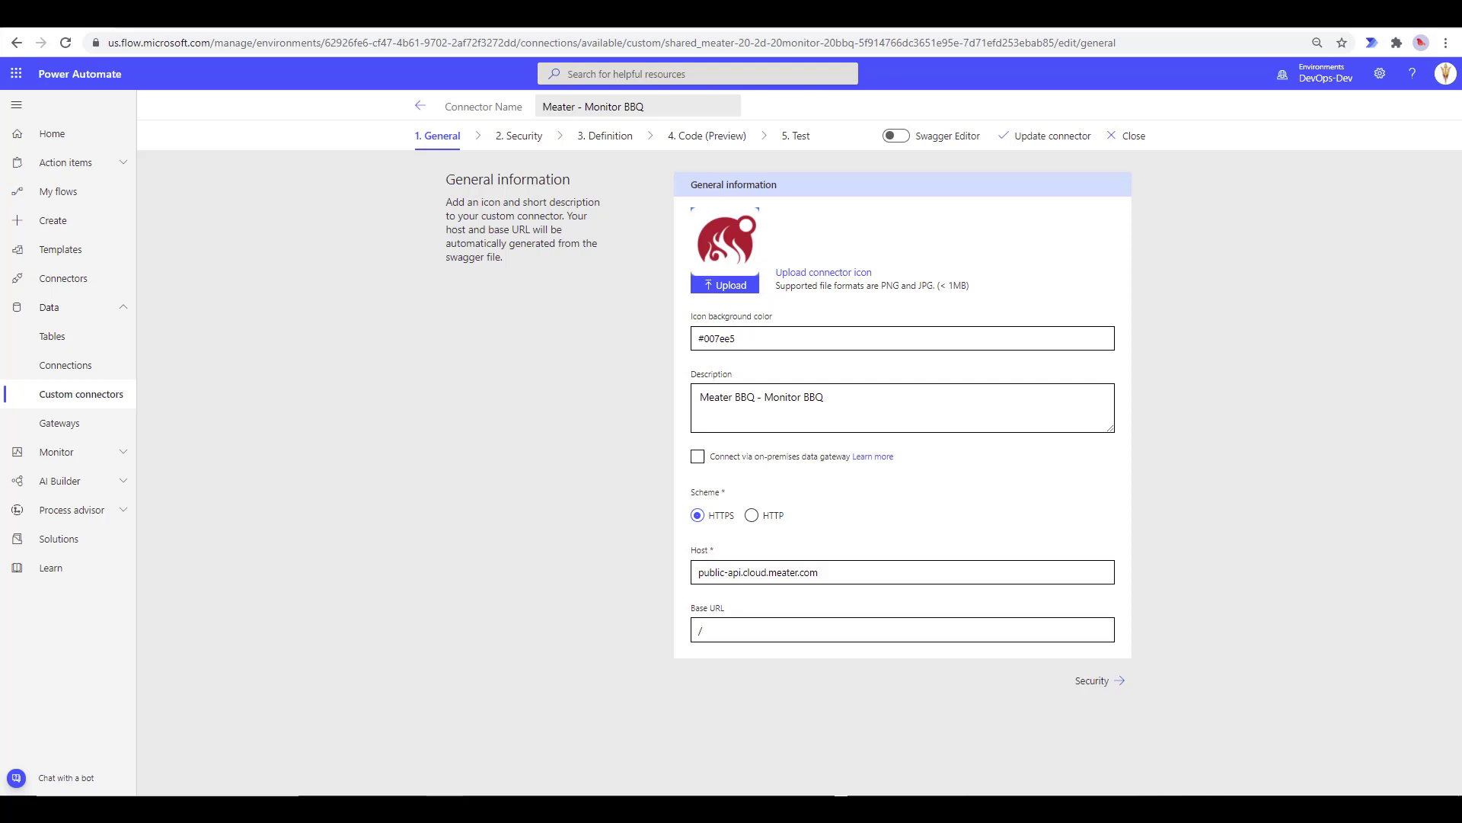
# In Power Automate, review the actions, policies and authentication type of the Meater - Monitor BBQ custom connector.
pyautogui.click(605, 135)
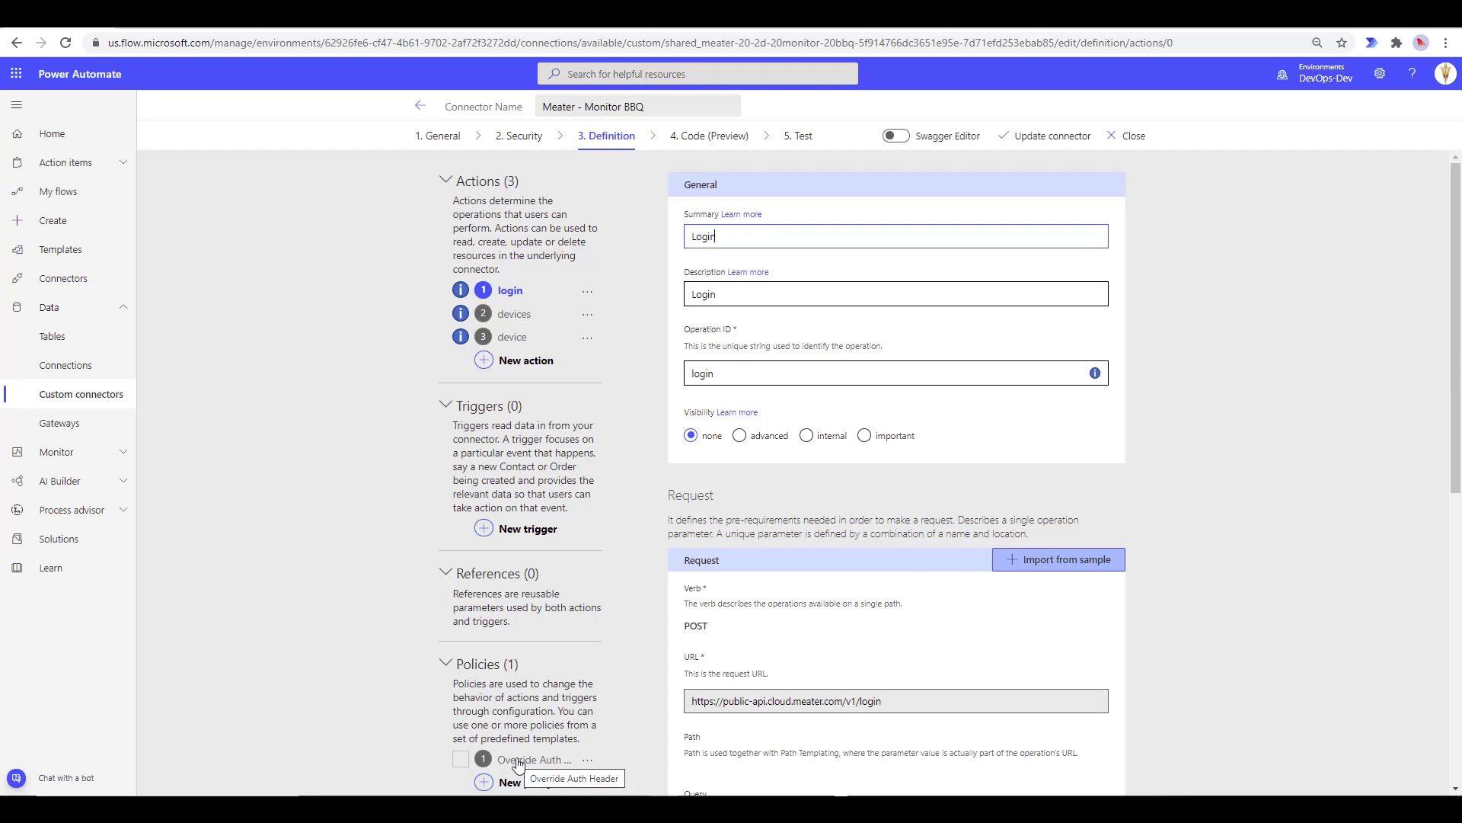
pyautogui.scroll(-1, 518, 764)
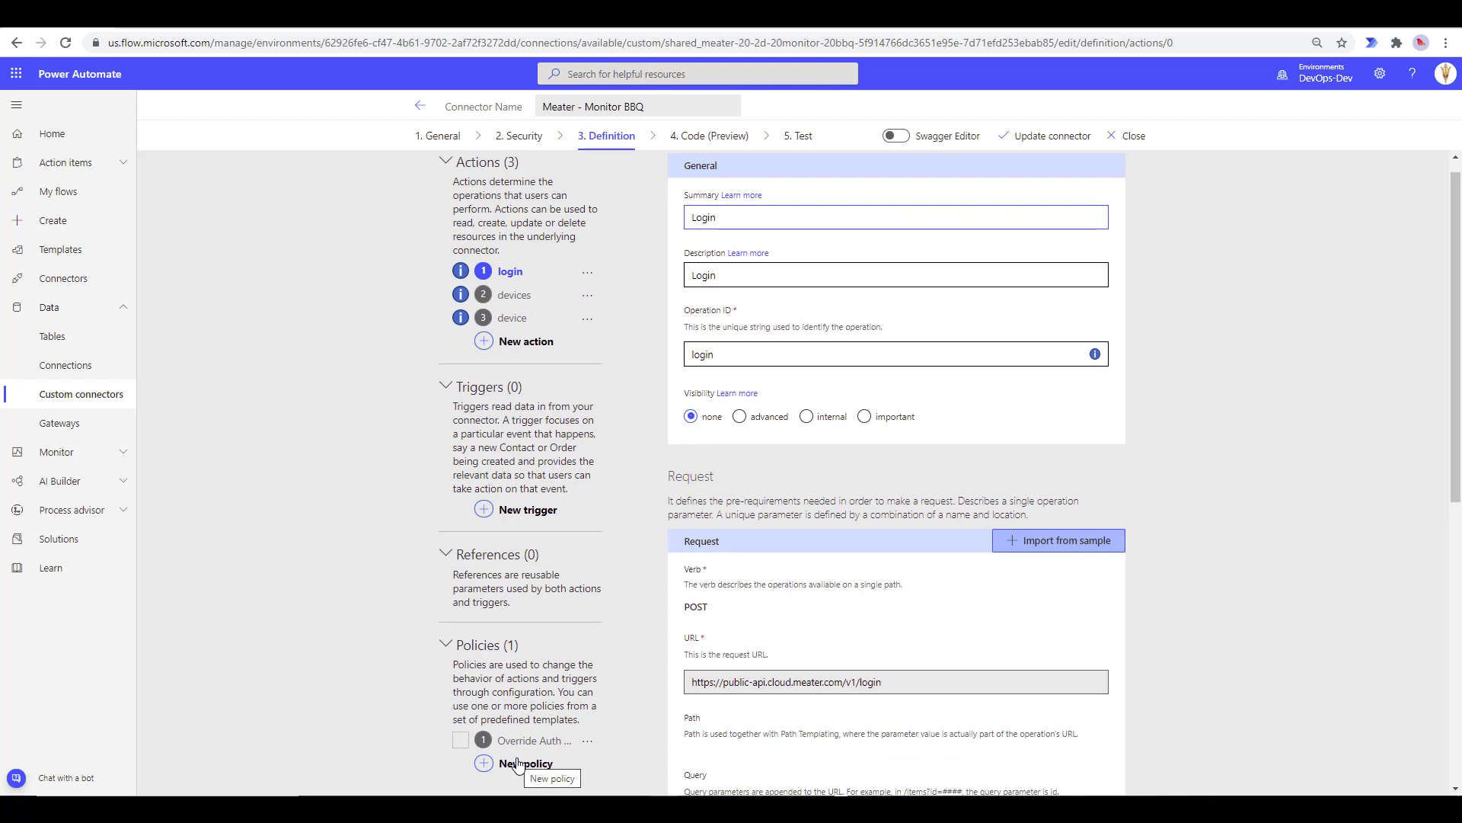
pyautogui.click(519, 138)
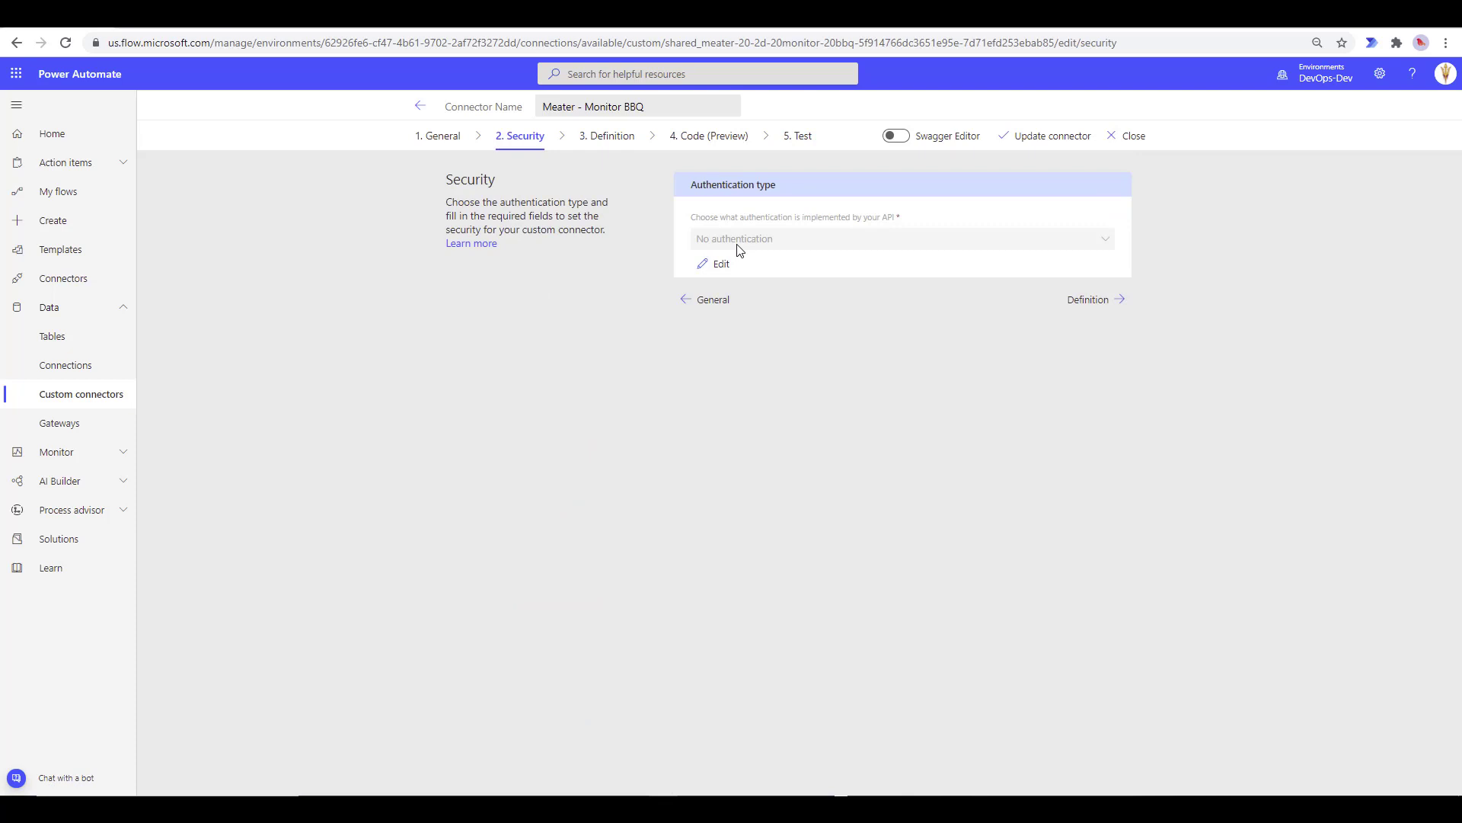
pyautogui.click(613, 142)
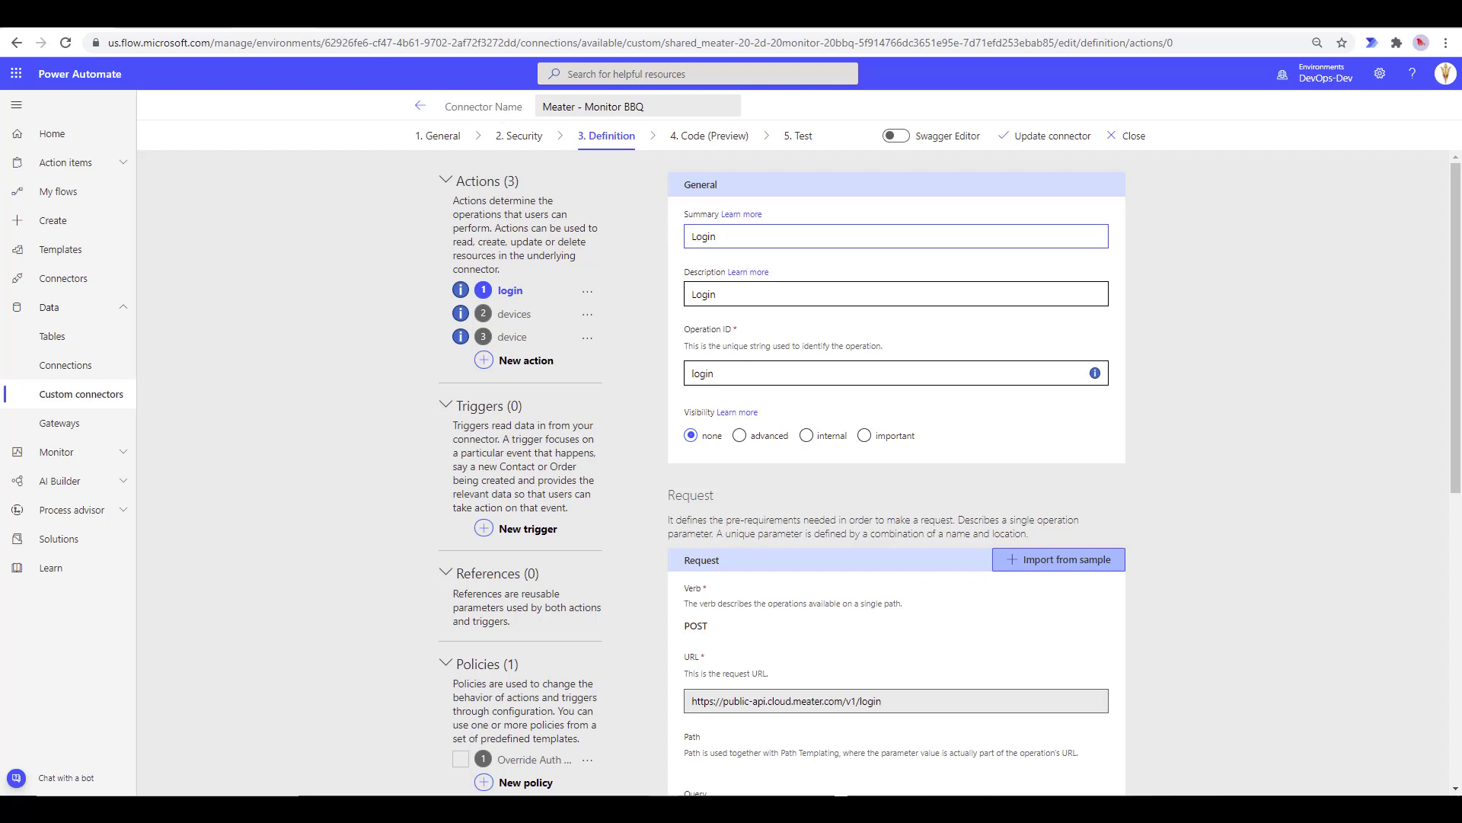
# Open the Monitor BBQ Cook flow for editing and expand its manual trigger to show the inputs.
pyautogui.click(244, 14)
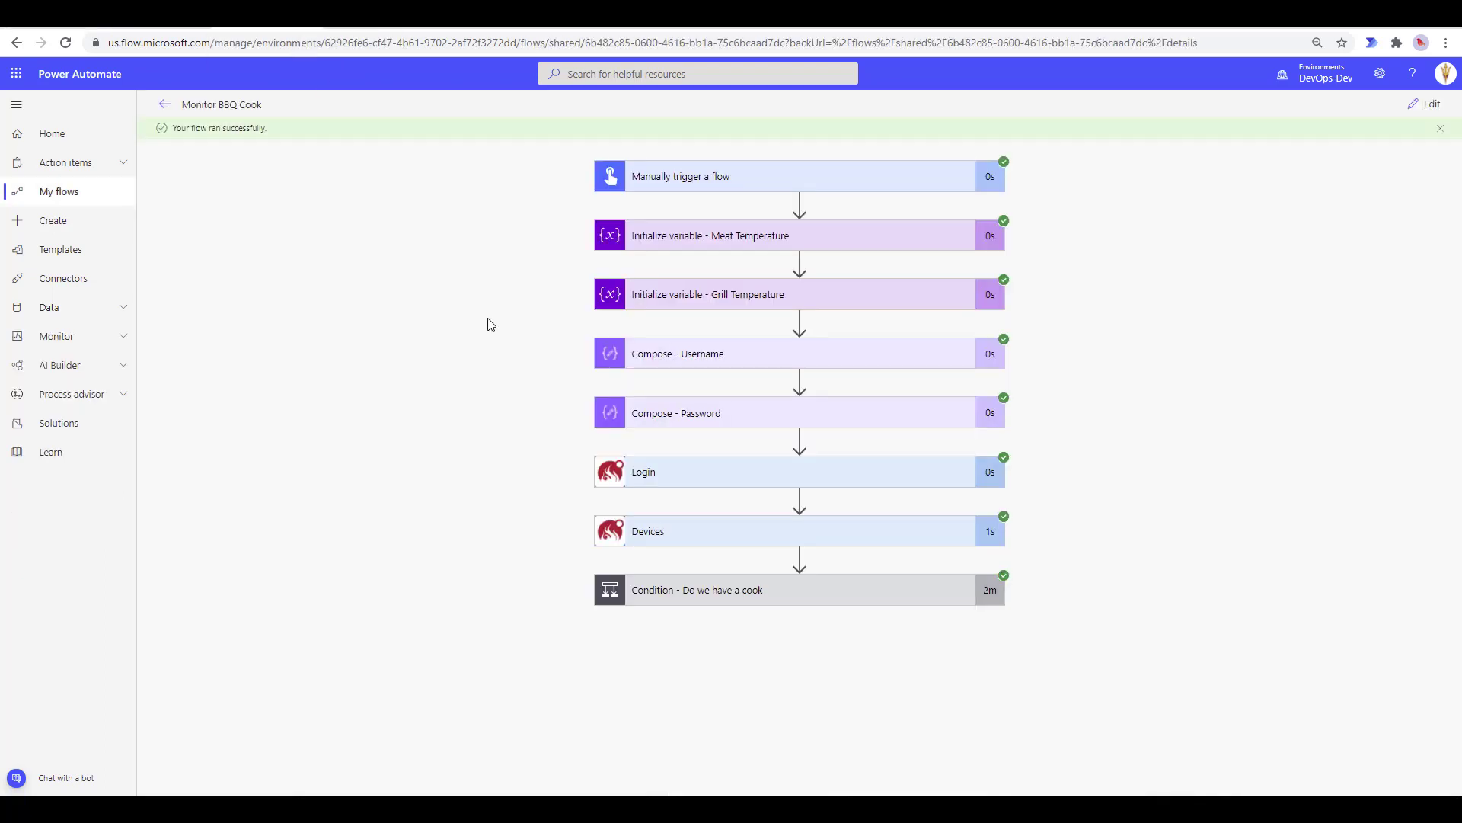
pyautogui.click(1424, 106)
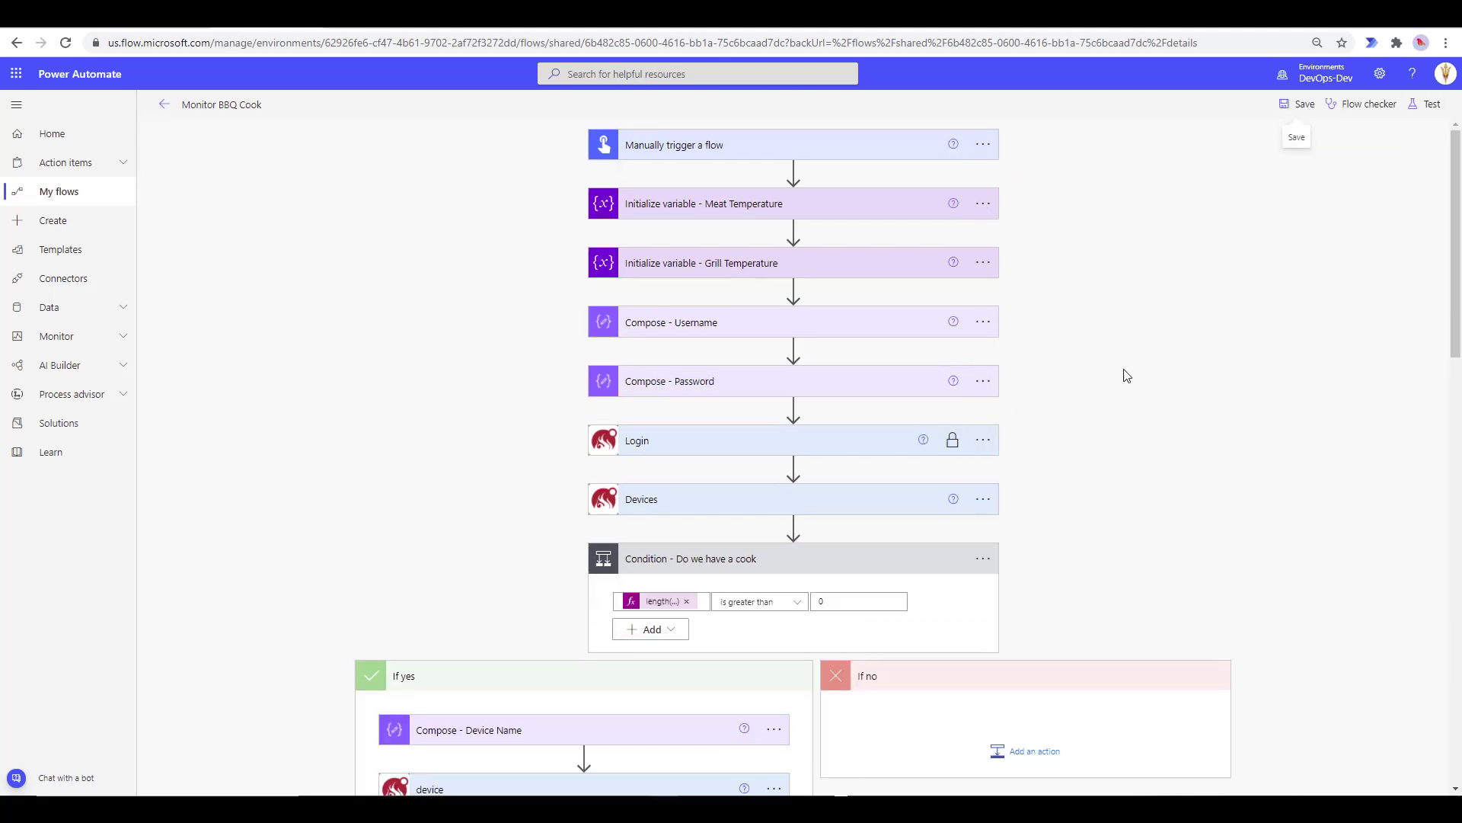
pyautogui.click(737, 149)
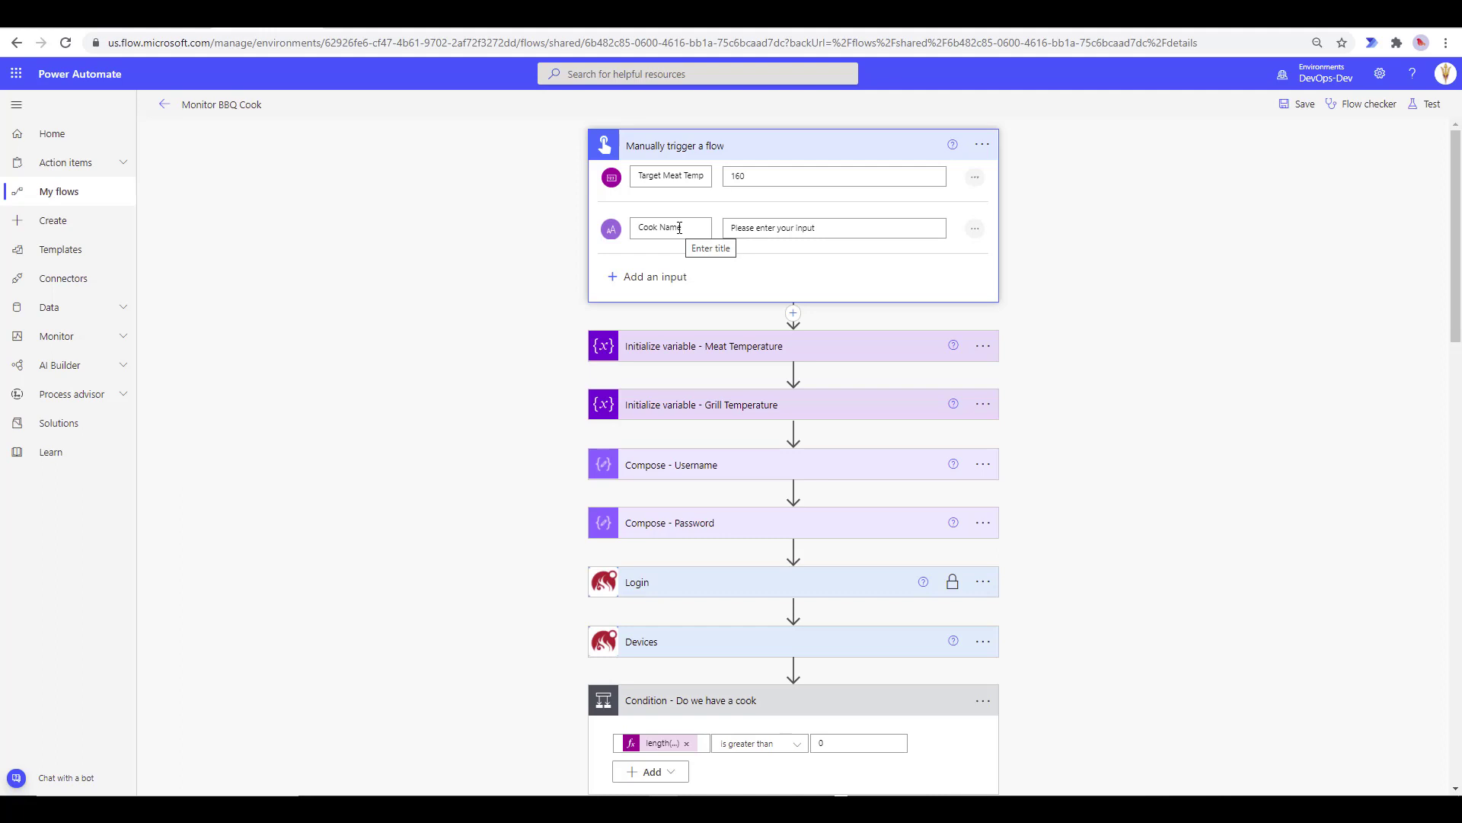
# Review the name and type of the Meat Temperature and Grill Temperature variable initializations, and collapse both actions.
pyautogui.click(742, 345)
pyautogui.click(728, 491)
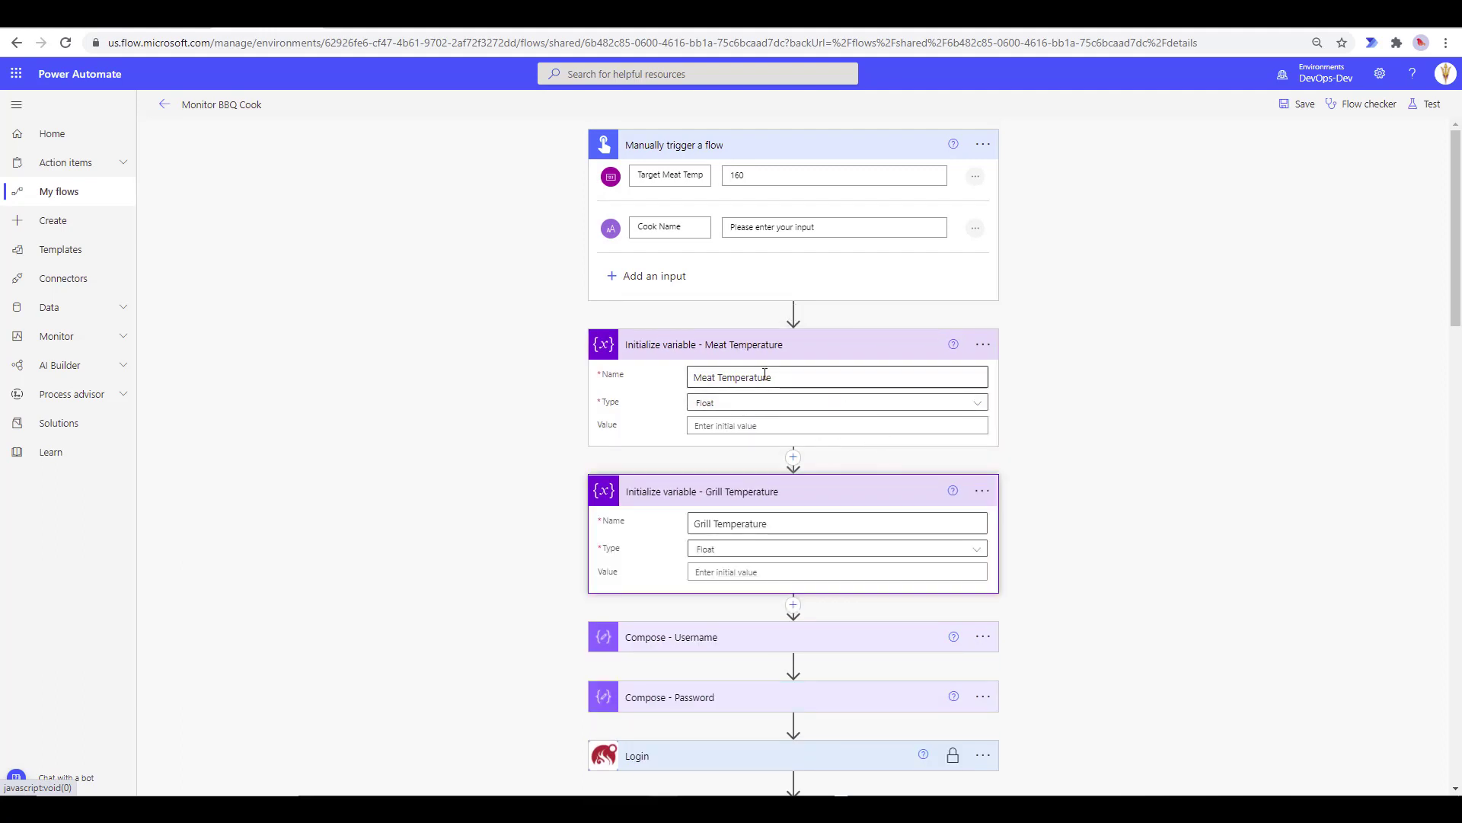
pyautogui.click(730, 505)
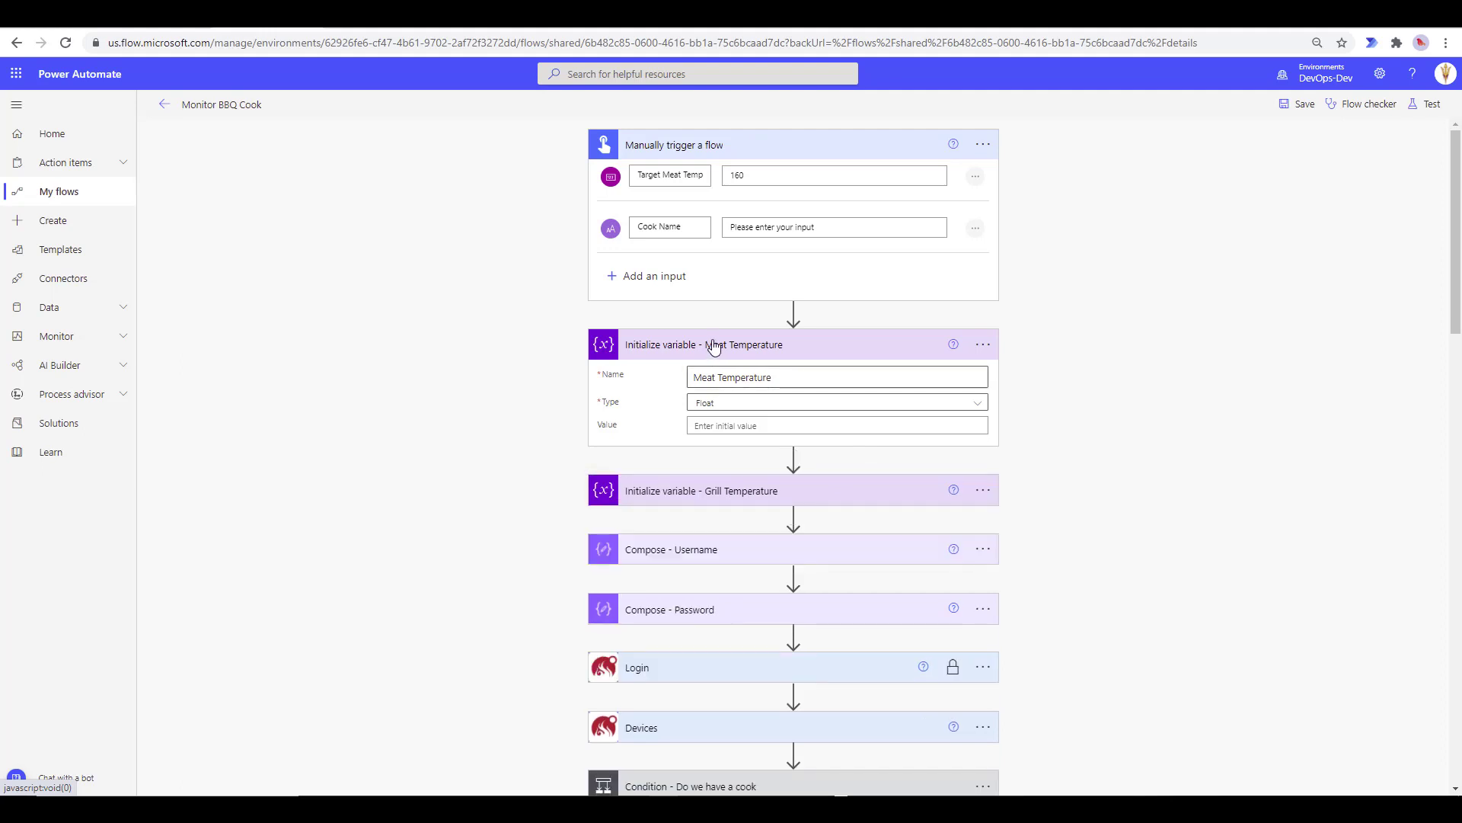
pyautogui.click(713, 347)
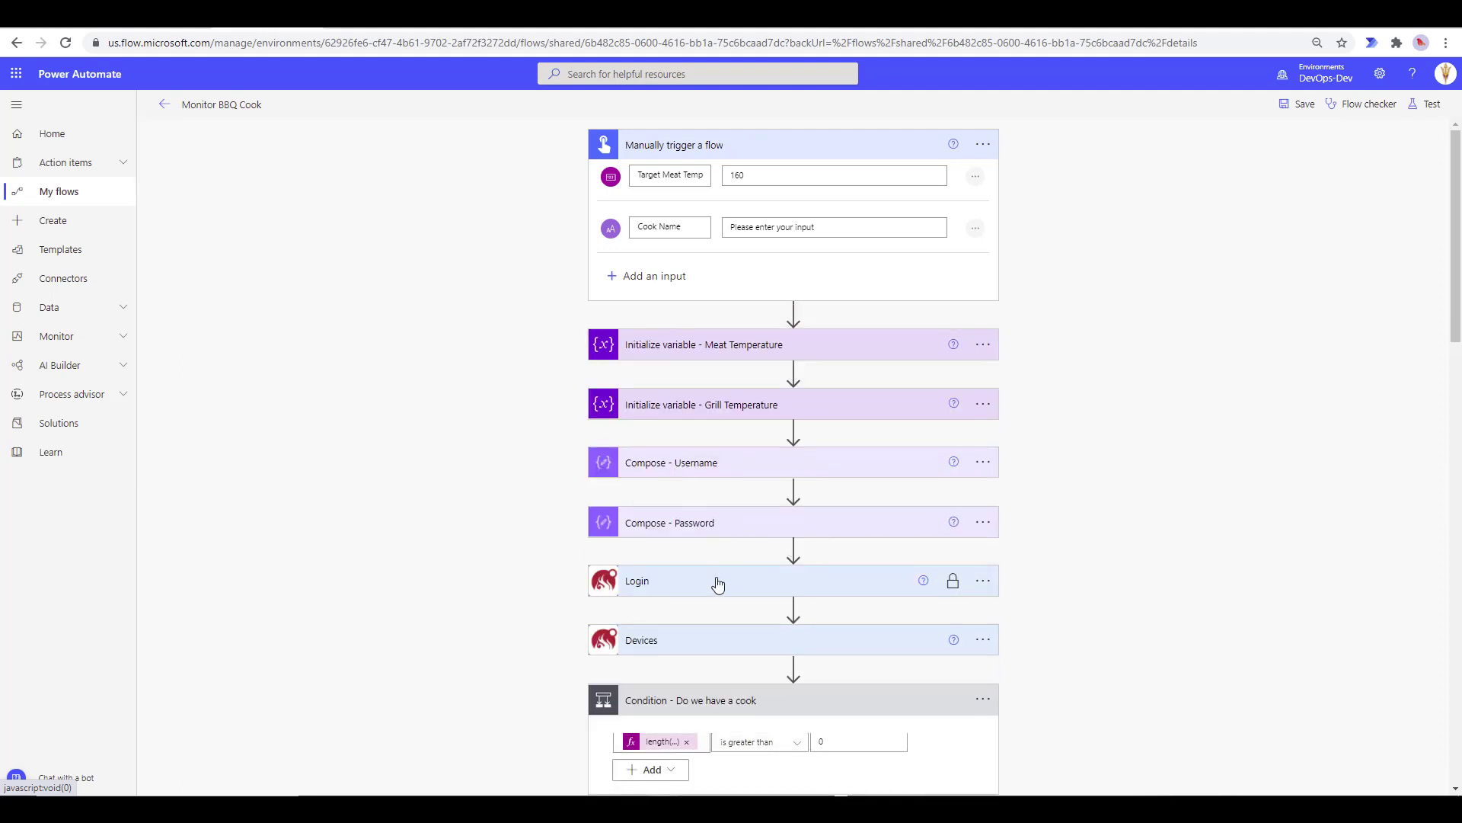
# Review the Login action's inputs, browse the custom connectors for a new action before it, and close the operation chooser without adding one.
pyautogui.click(744, 589)
pyautogui.scroll(-1, 853, 537)
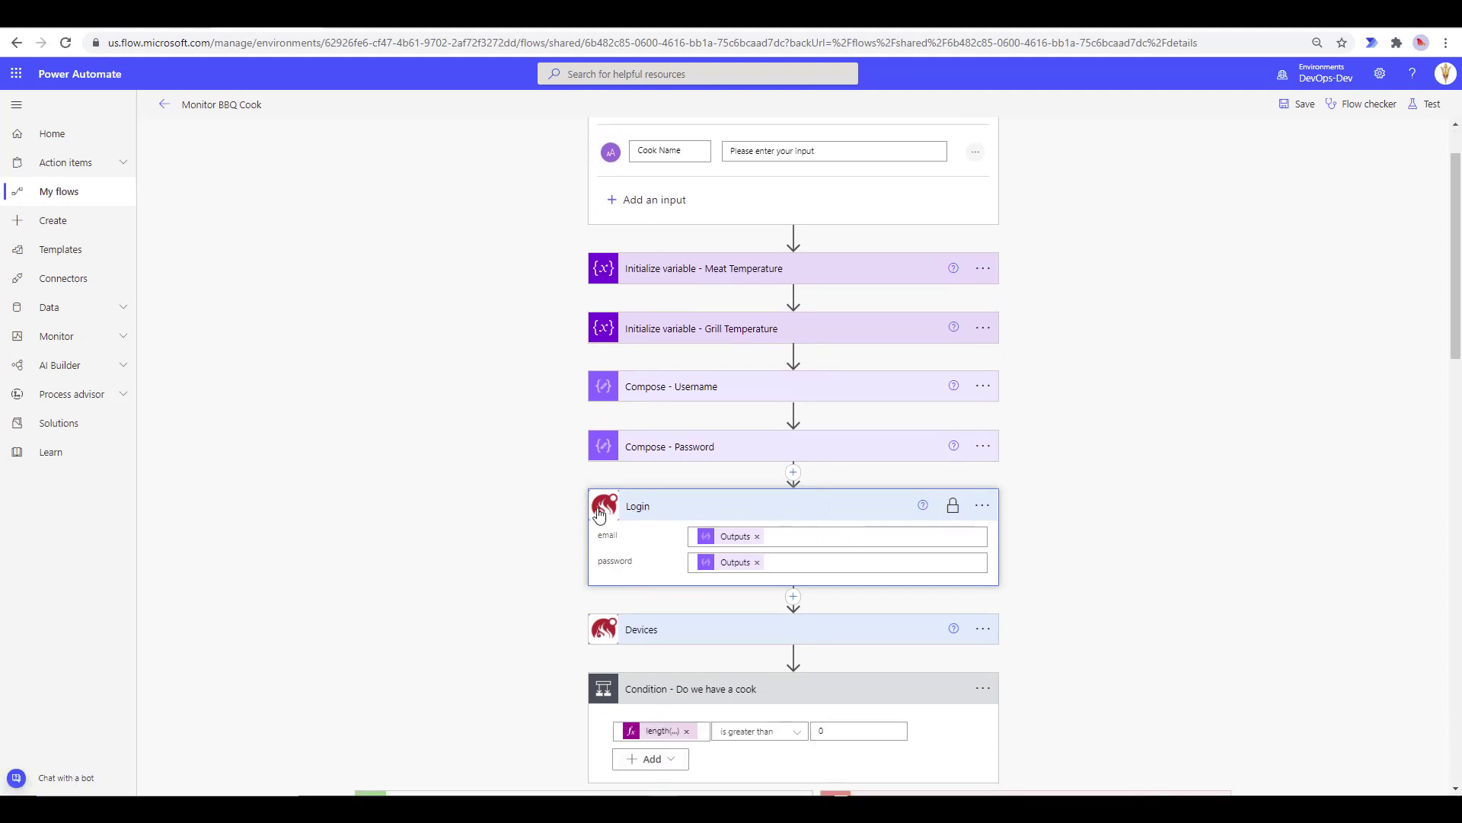
pyautogui.click(793, 472)
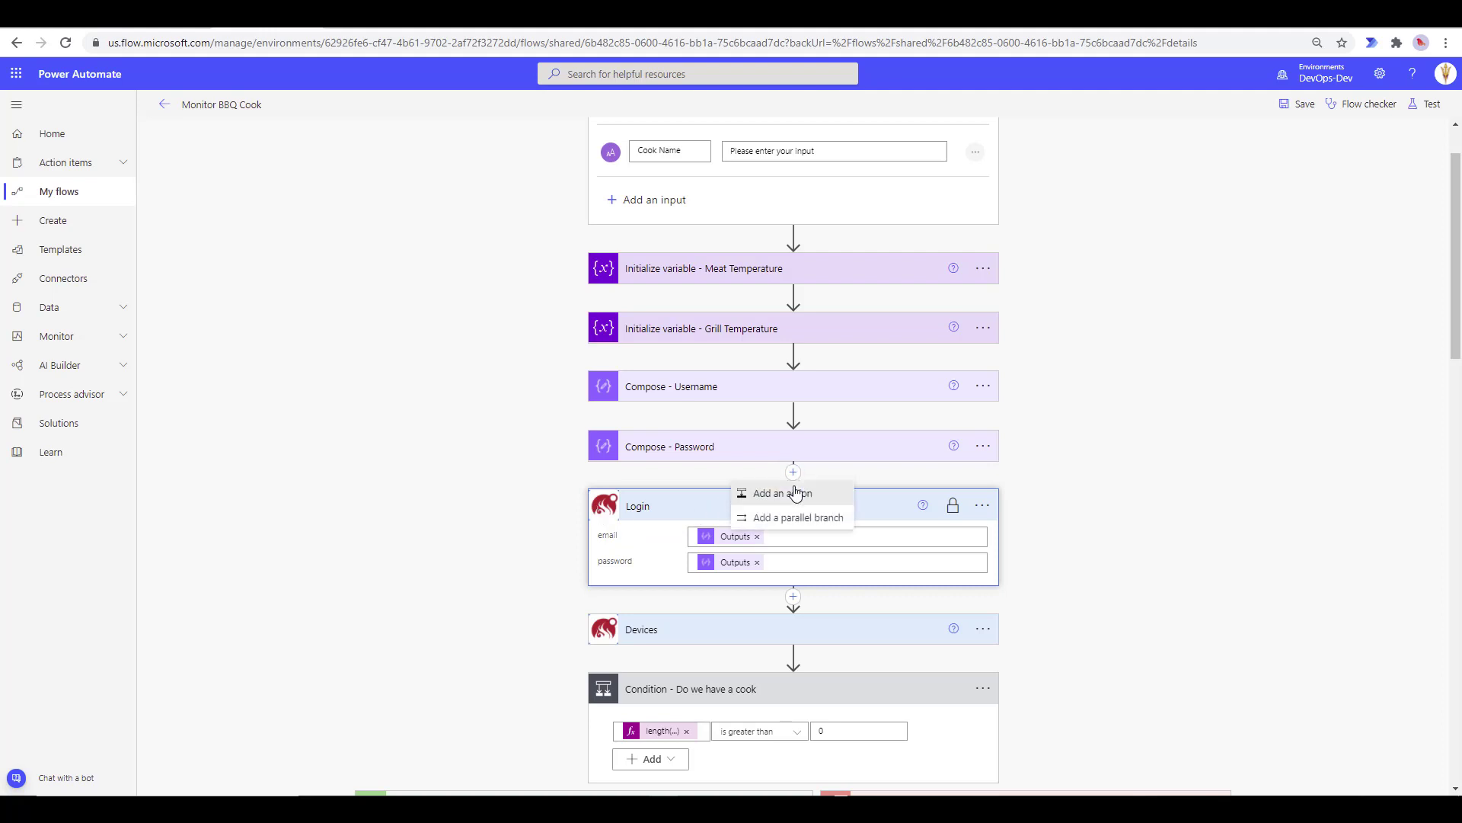
pyautogui.click(795, 493)
pyautogui.click(818, 431)
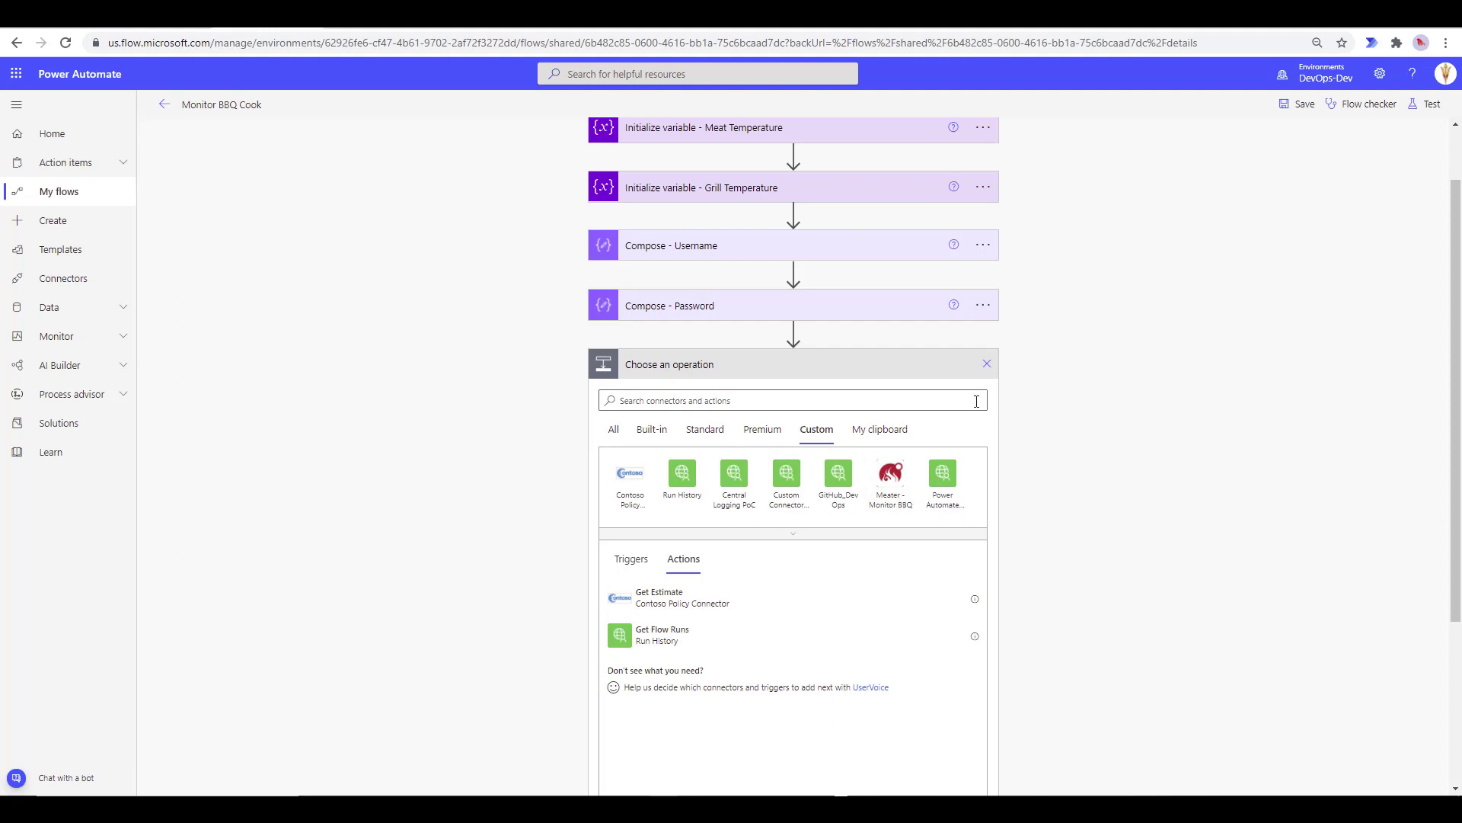
pyautogui.click(987, 363)
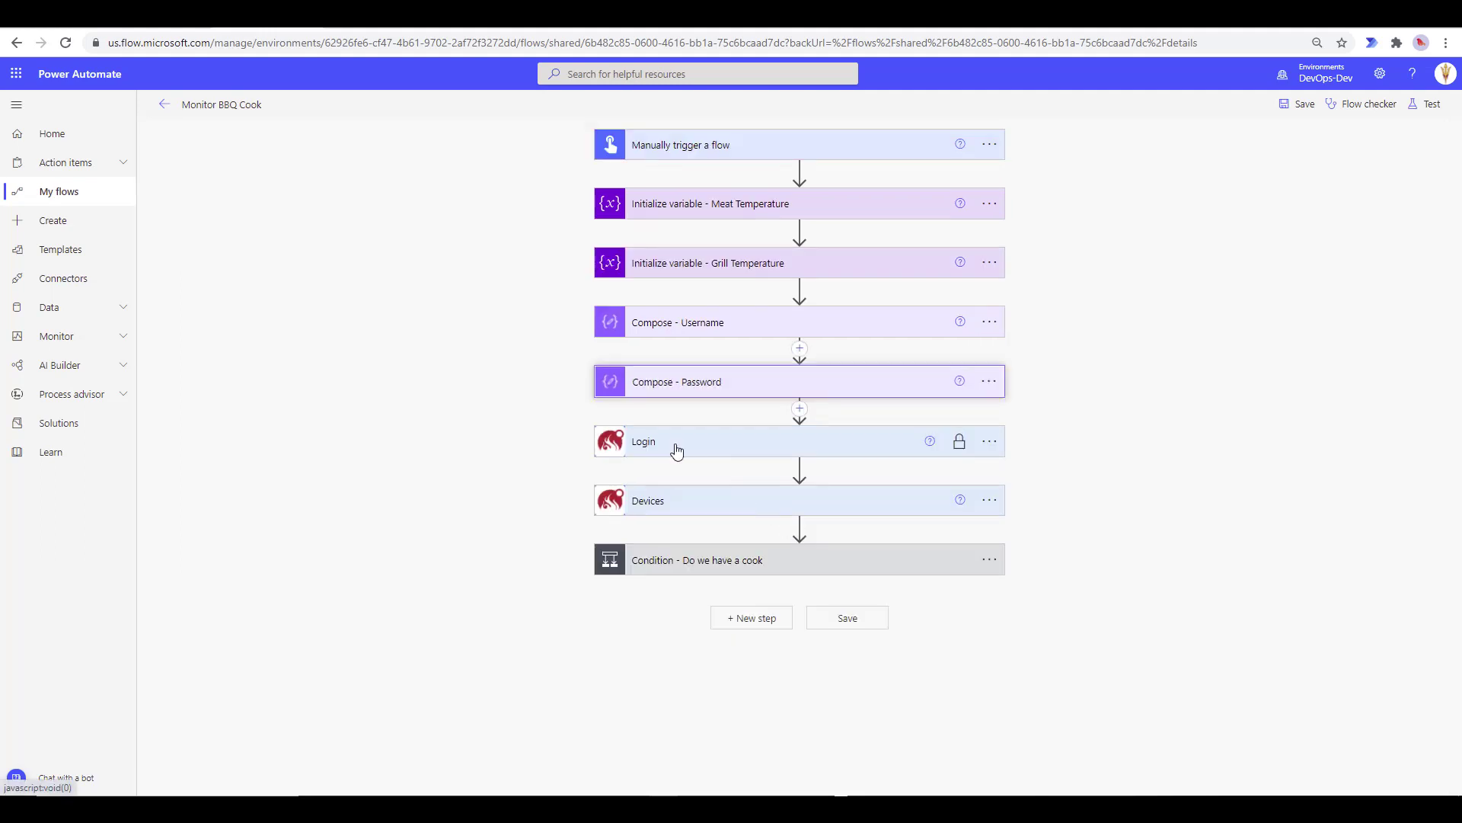
# Examine the Login action's settings for Secure Inputs and Secure Outputs, and check its lock indicator.
pyautogui.click(938, 451)
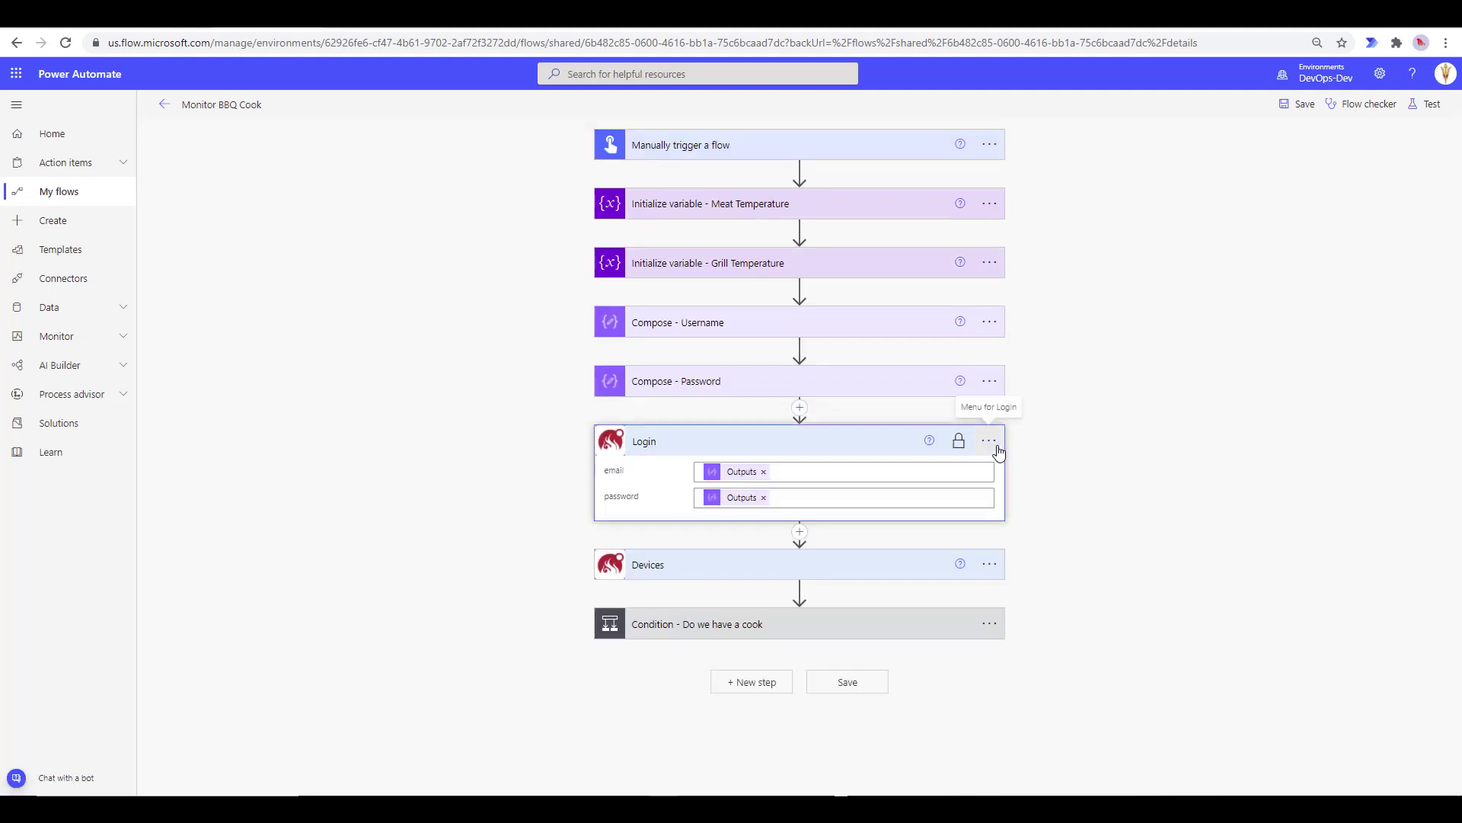
pyautogui.click(989, 441)
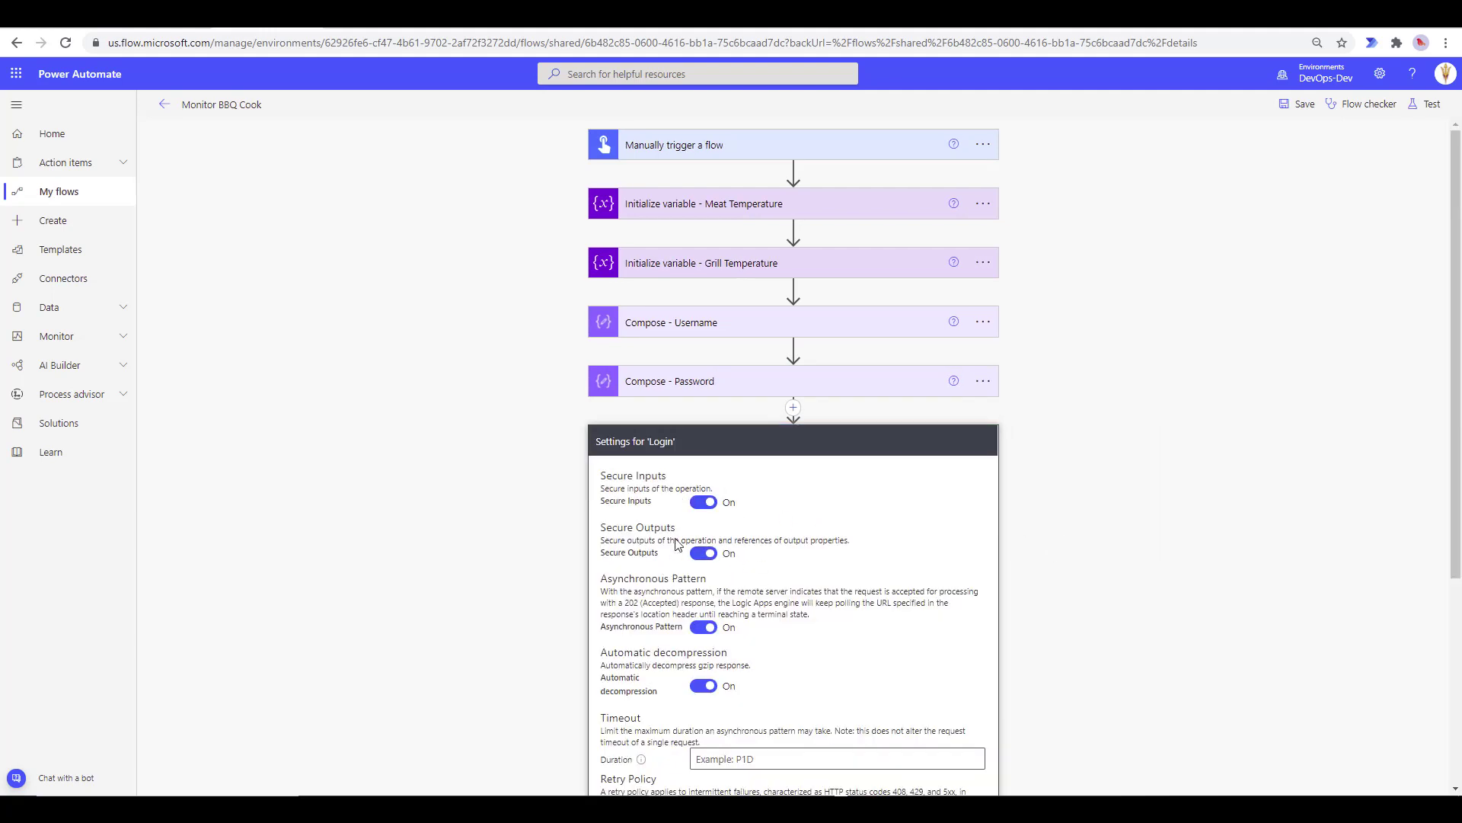
pyautogui.scroll(-3, 1005, 516)
pyautogui.click(841, 692)
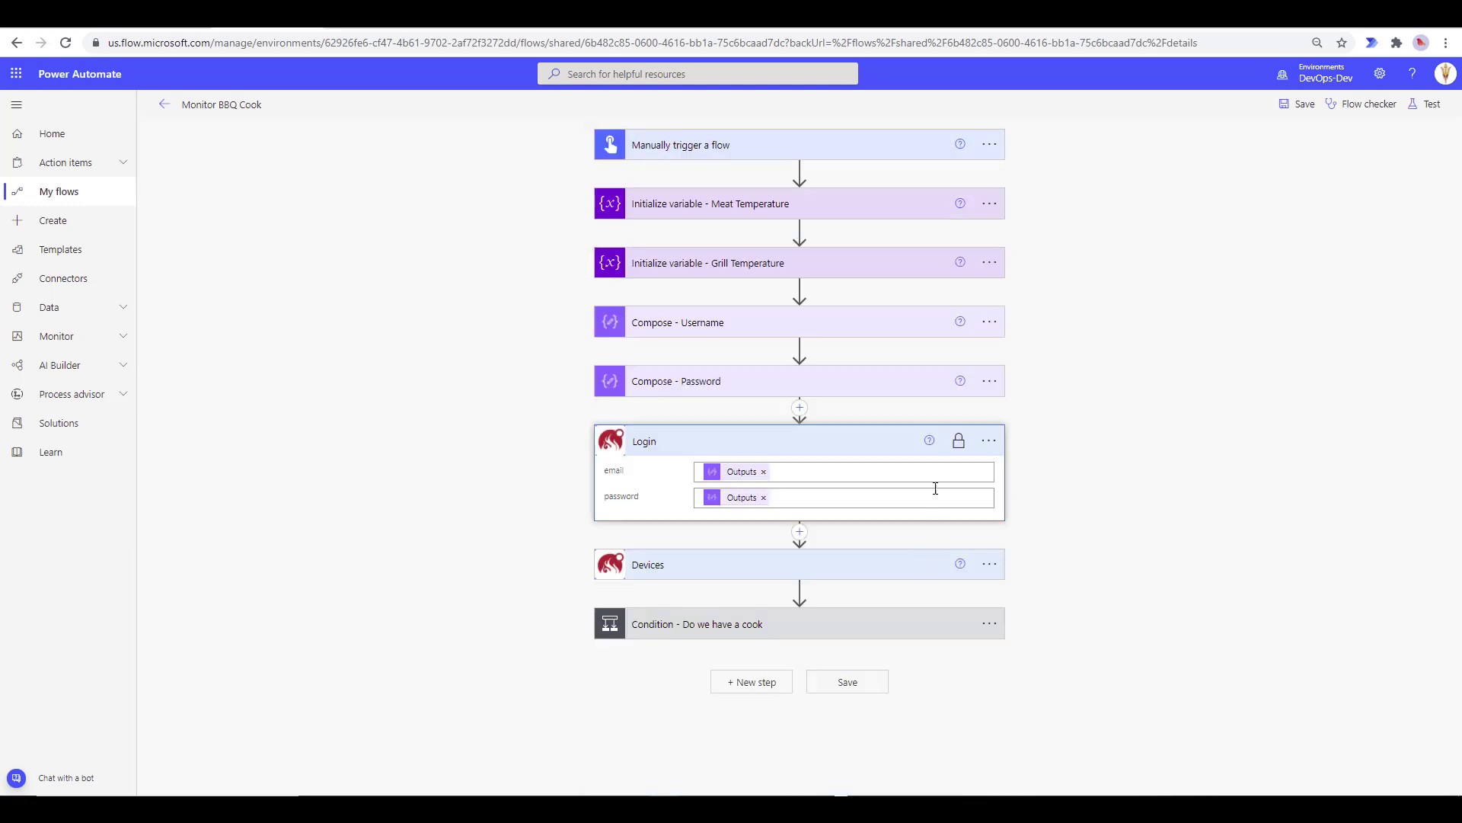
pyautogui.moveTo(959, 451)
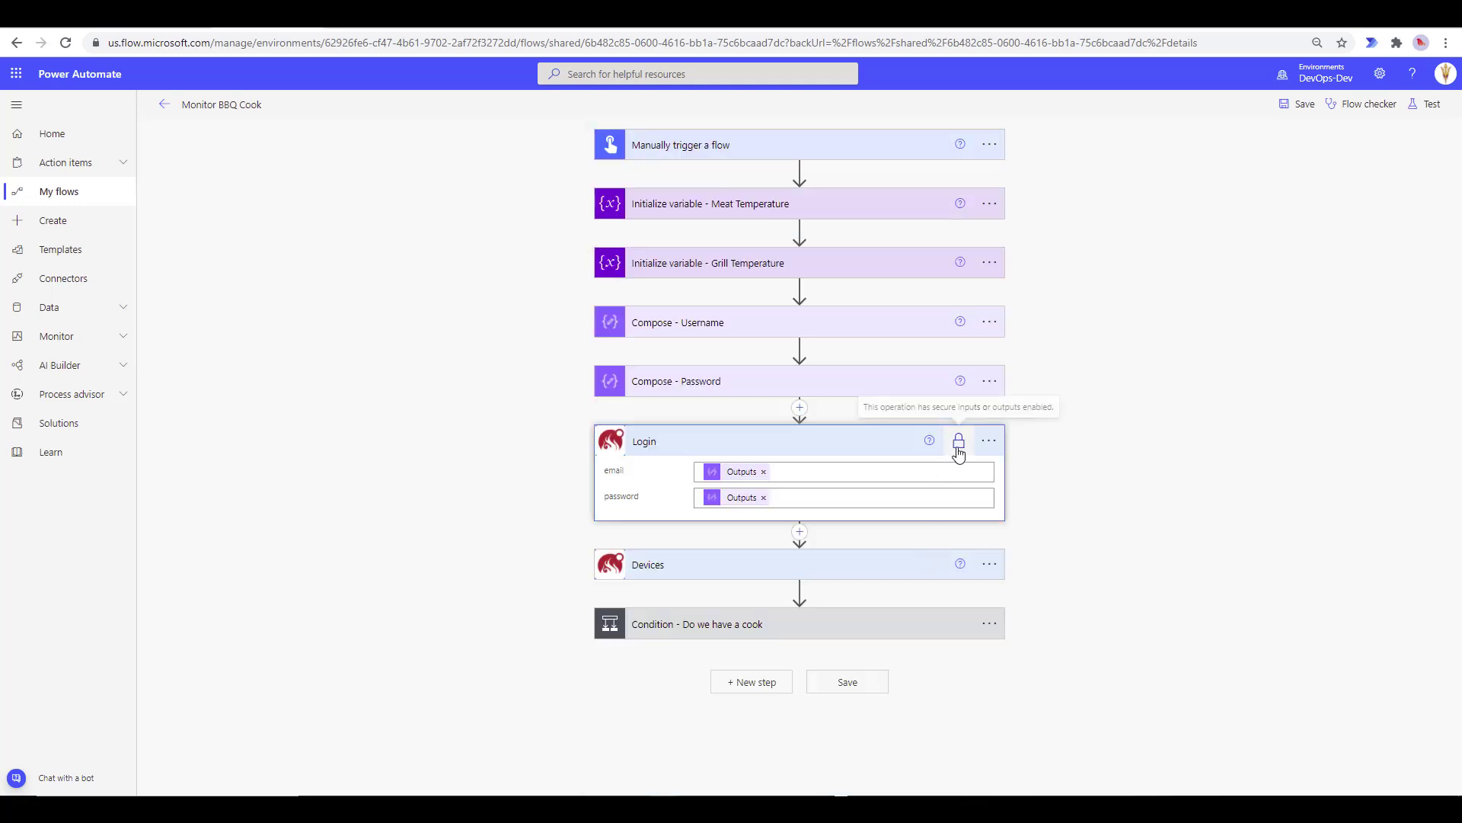
# Review the Devices action's access token input and the length expression in the "Do we have a cook" condition.
pyautogui.click(868, 567)
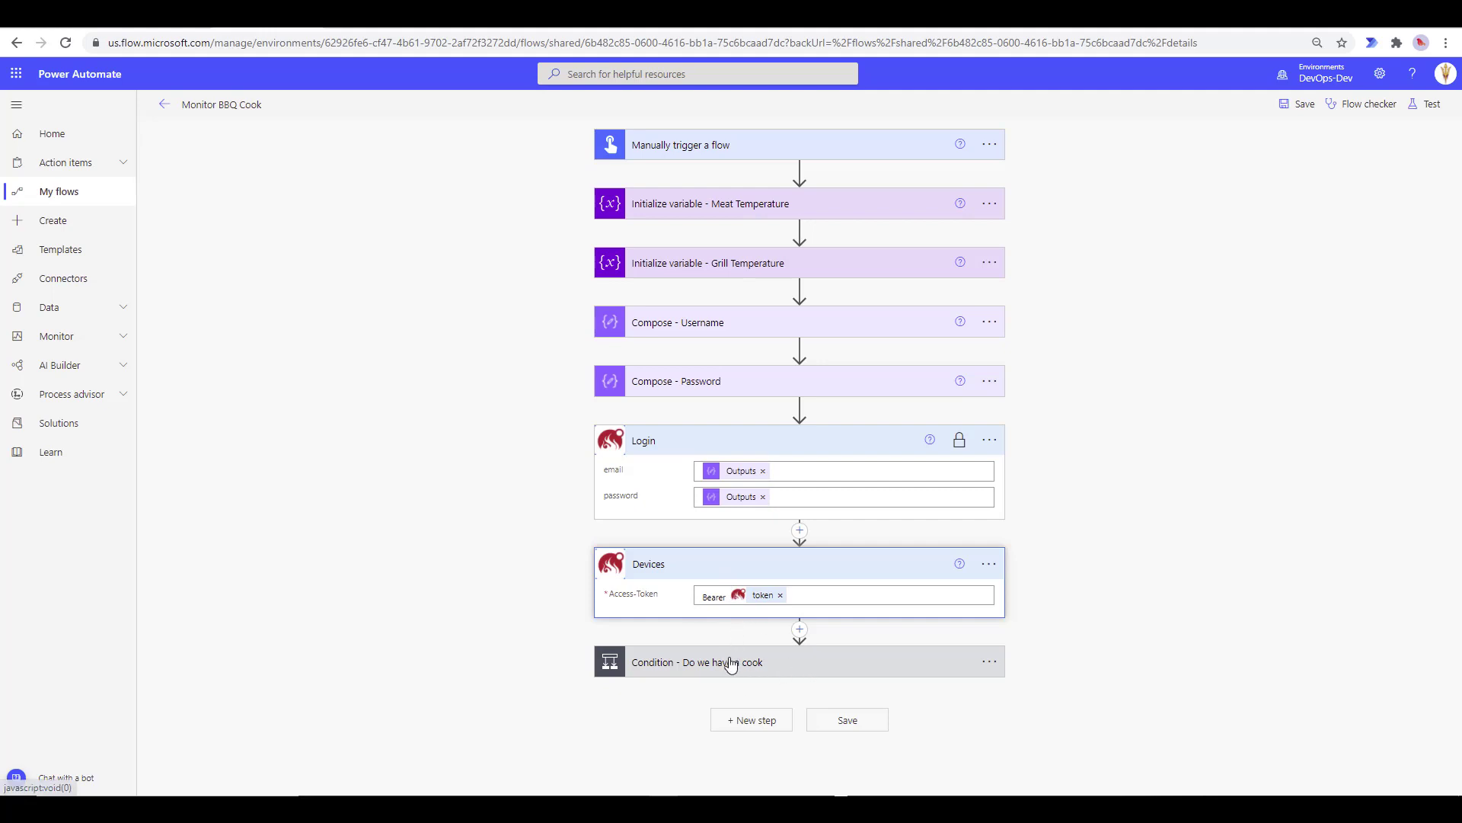
pyautogui.scroll(-5, 559, 607)
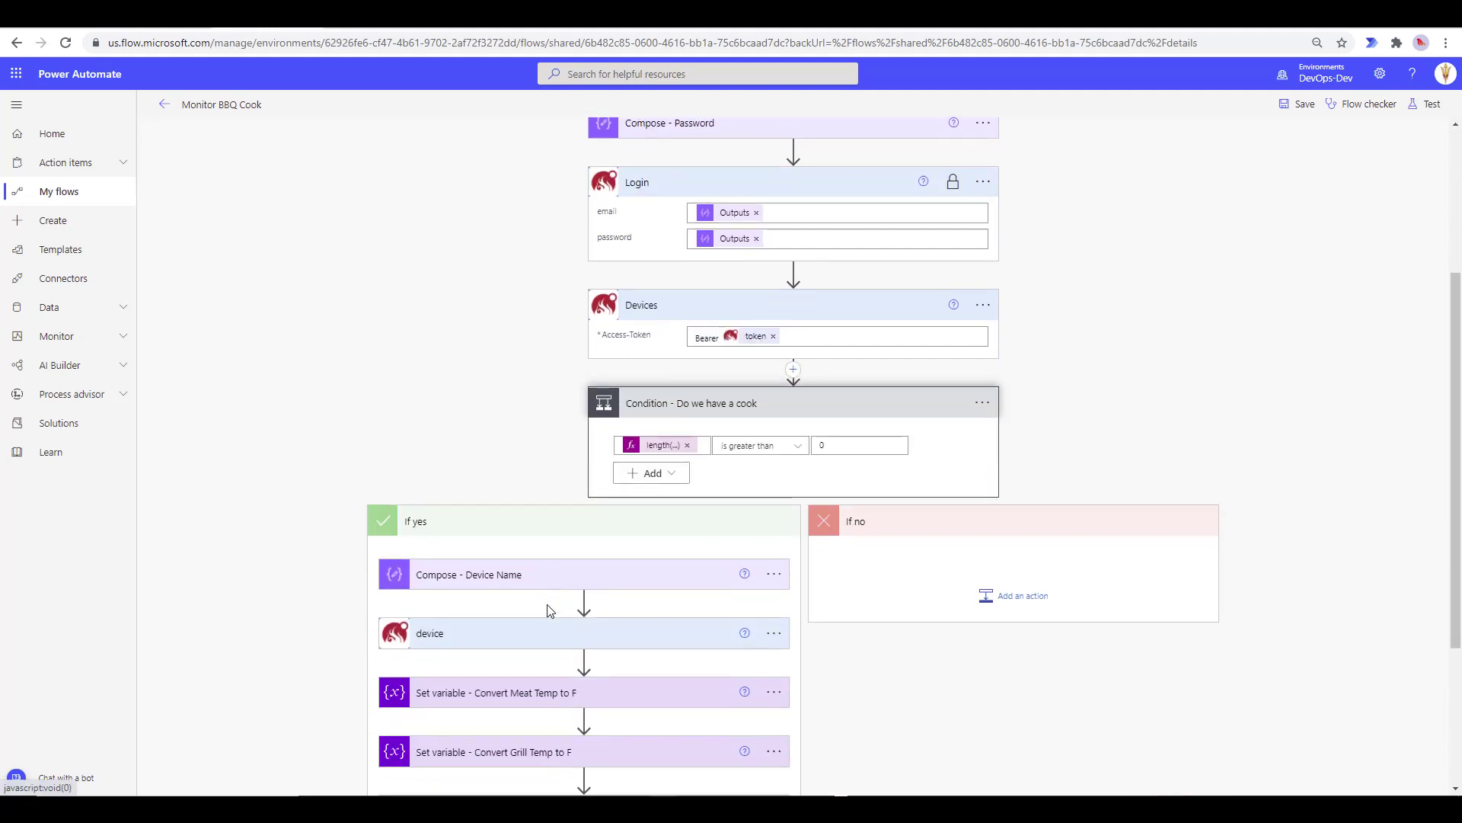
pyautogui.moveTo(583, 559)
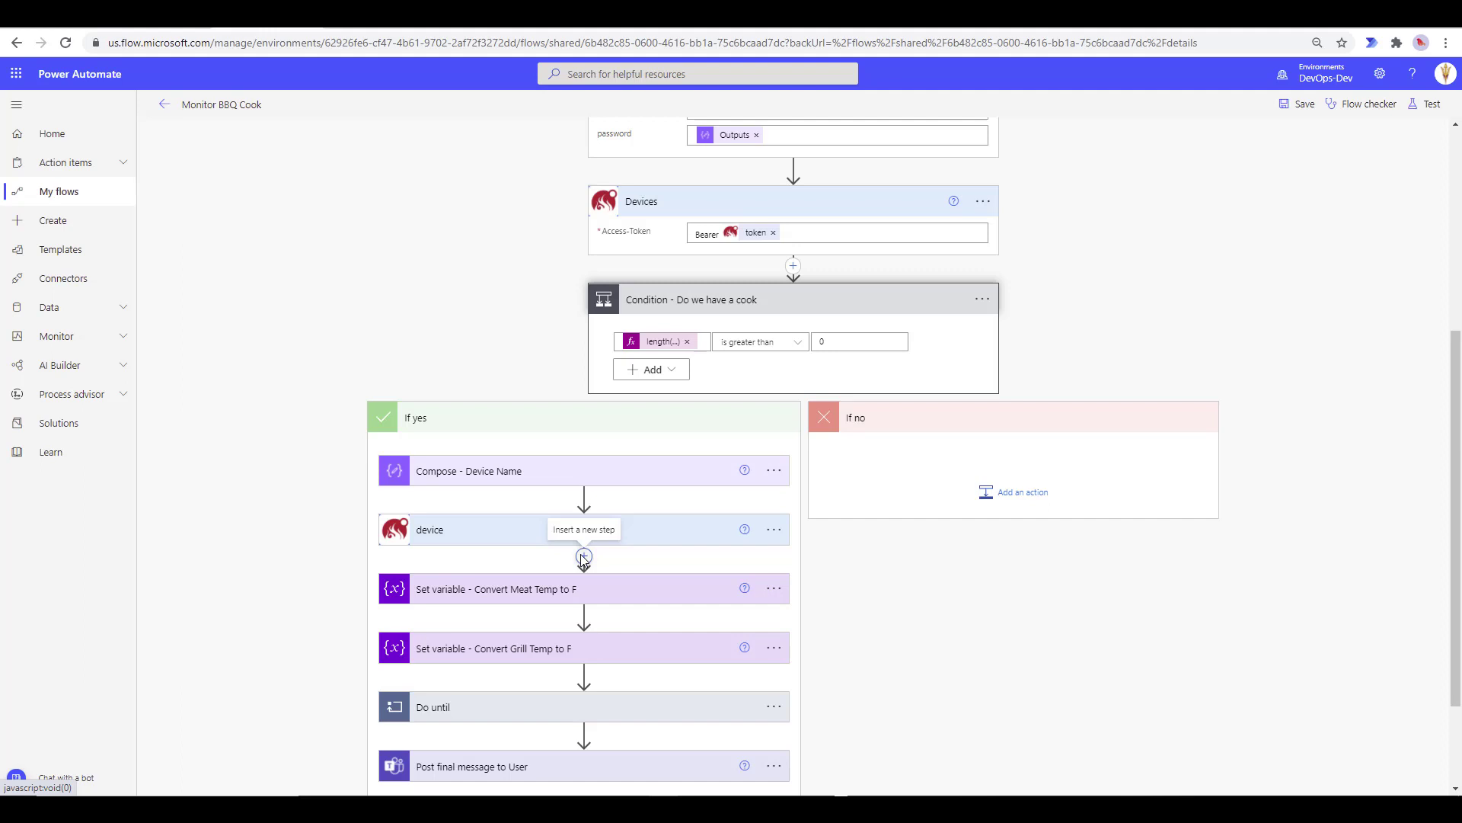
pyautogui.scroll(1, 609, 537)
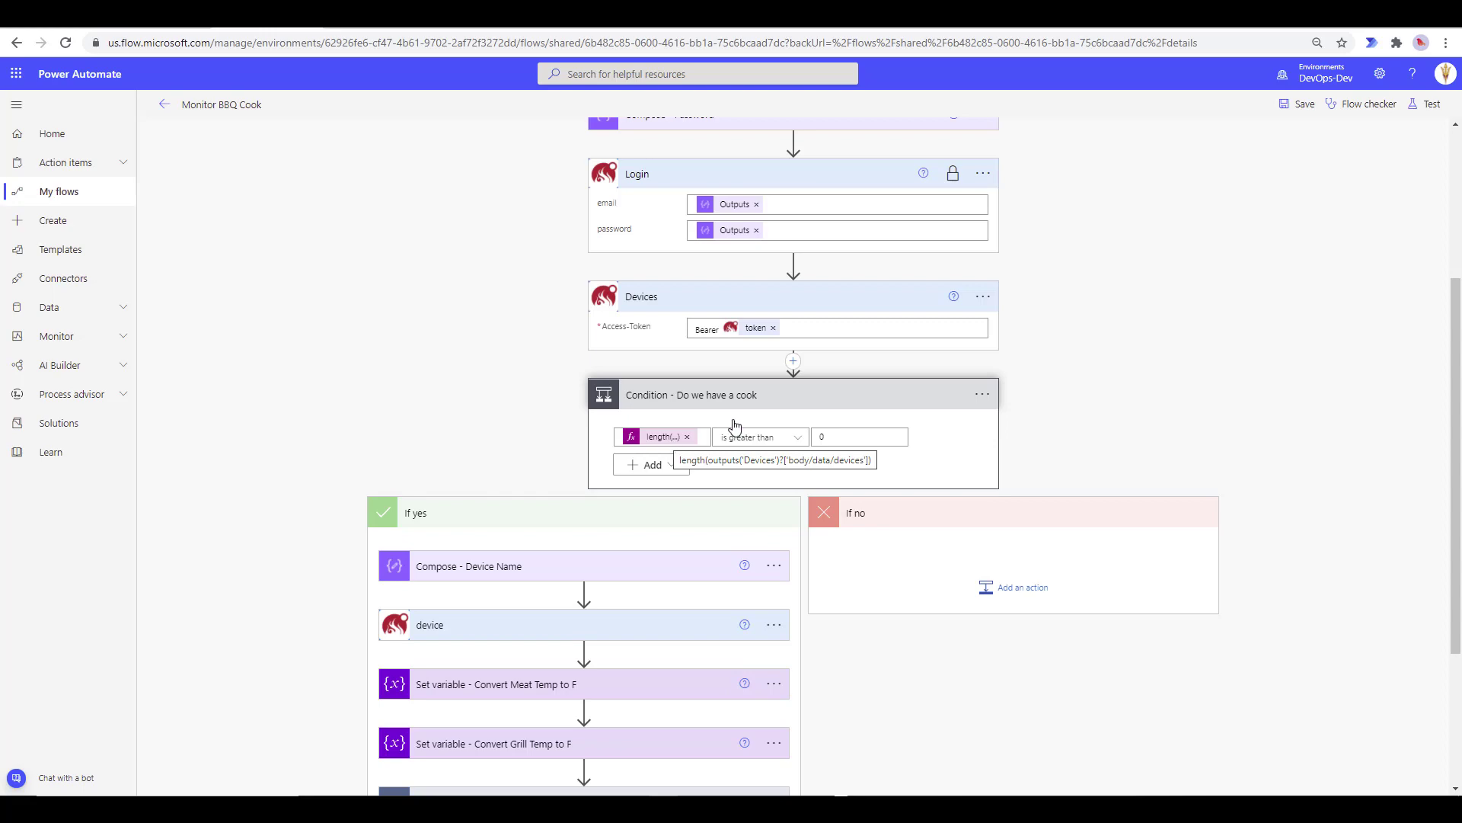
# Switch to Postman, highlight the whole devices array in the v1/devices response, and return to Power Automate.
pyautogui.hotkey('alt', 'Tab')
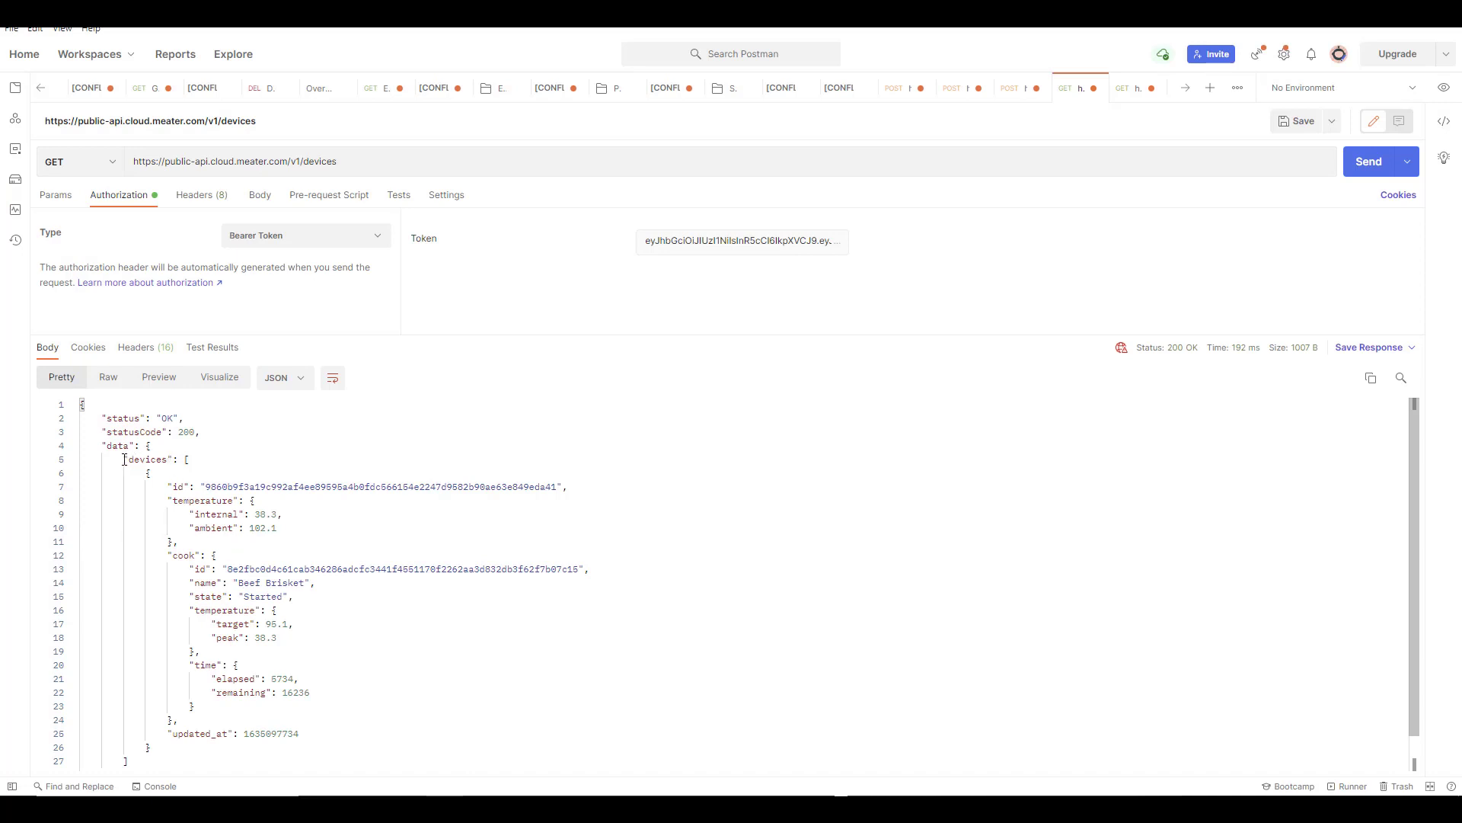
pyautogui.moveTo(236, 641); pyautogui.dragTo(237, 546)
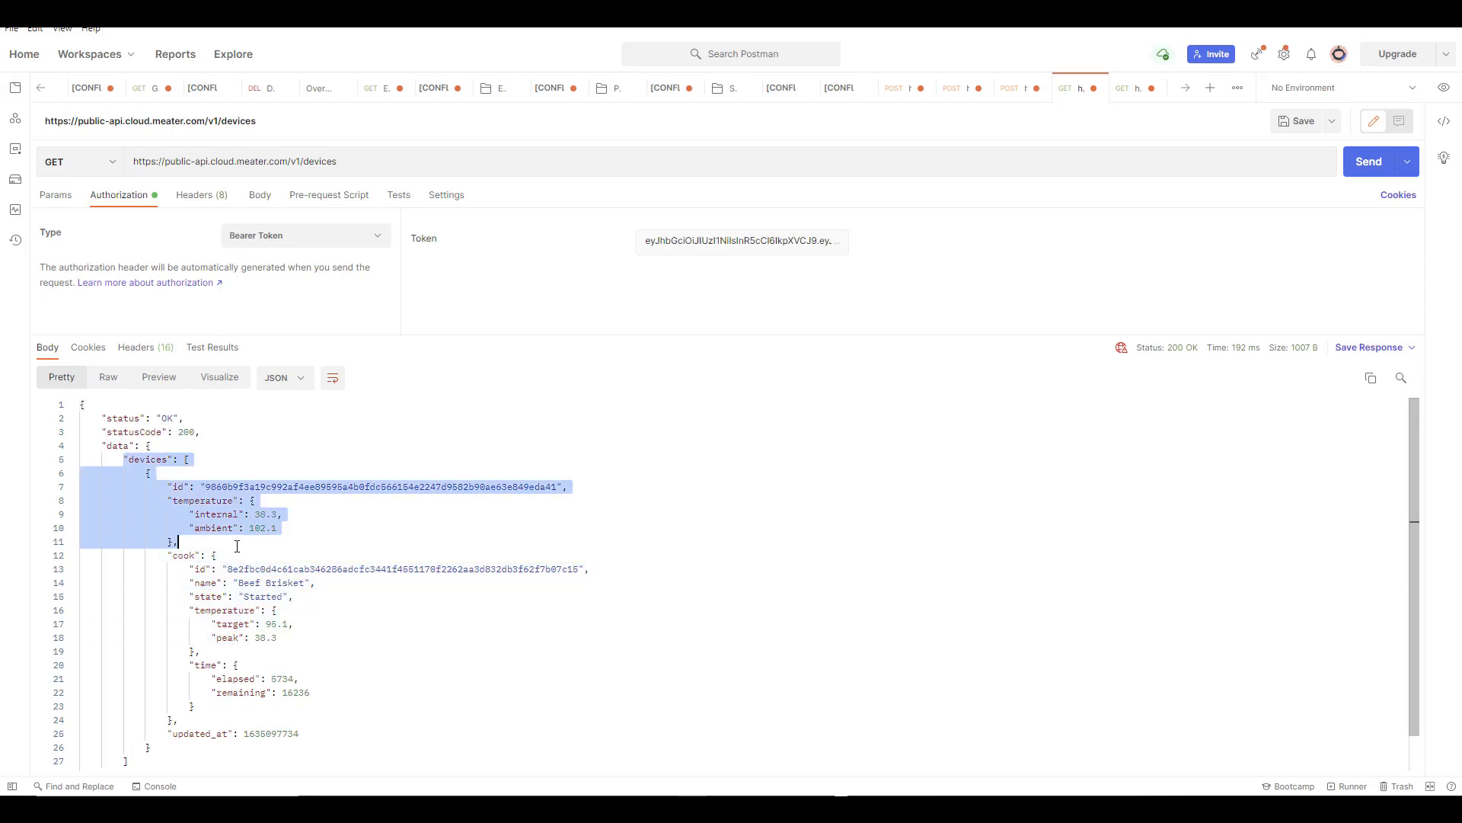
pyautogui.moveTo(237, 546); pyautogui.dragTo(223, 720)
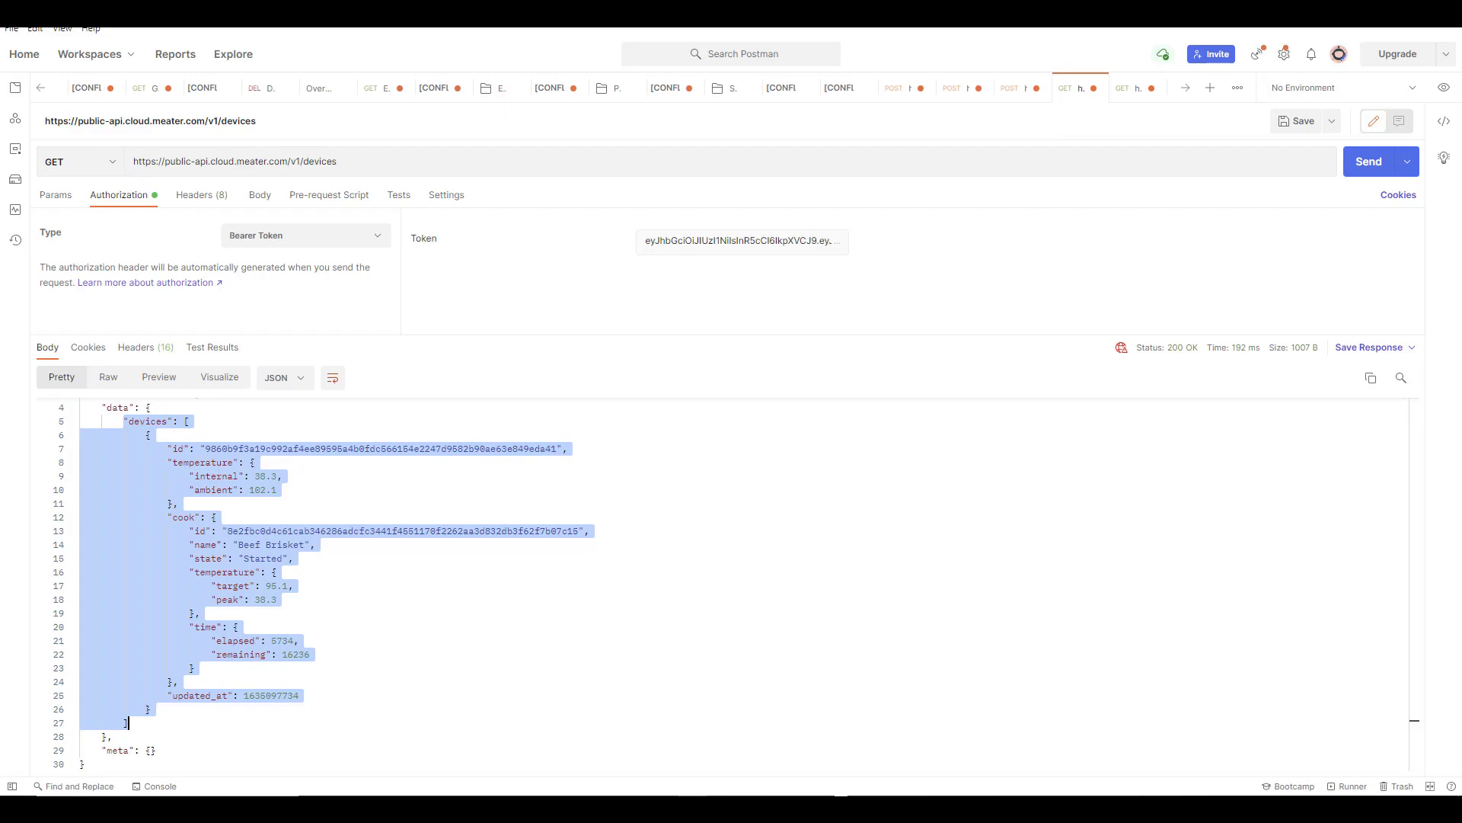
pyautogui.hotkey('alt', 'Tab')
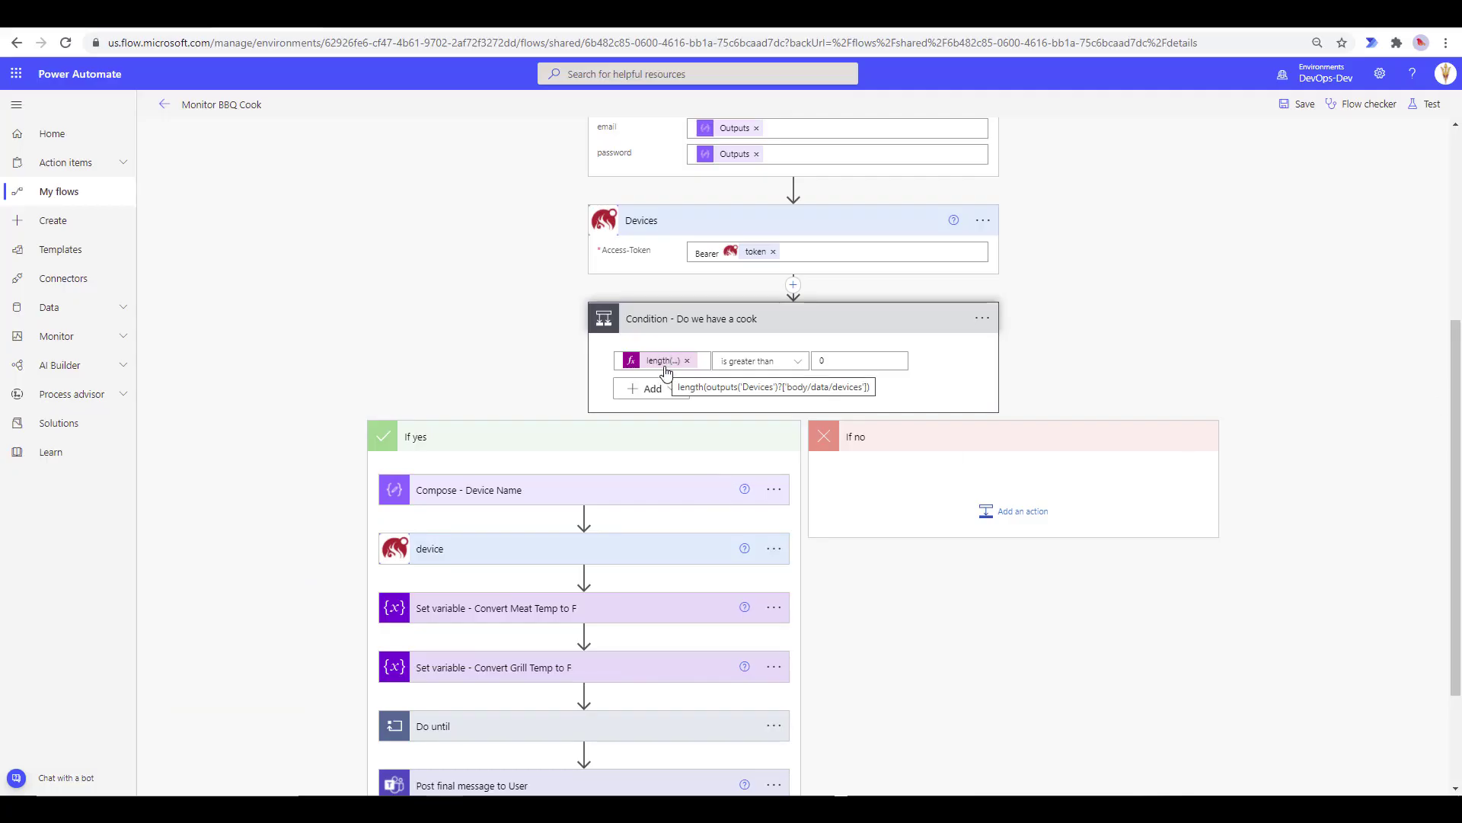
# Expand the Compose - Device Name action and highlight the matching device id in Postman's v1/devices response.
pyautogui.scroll(-2, 511, 457)
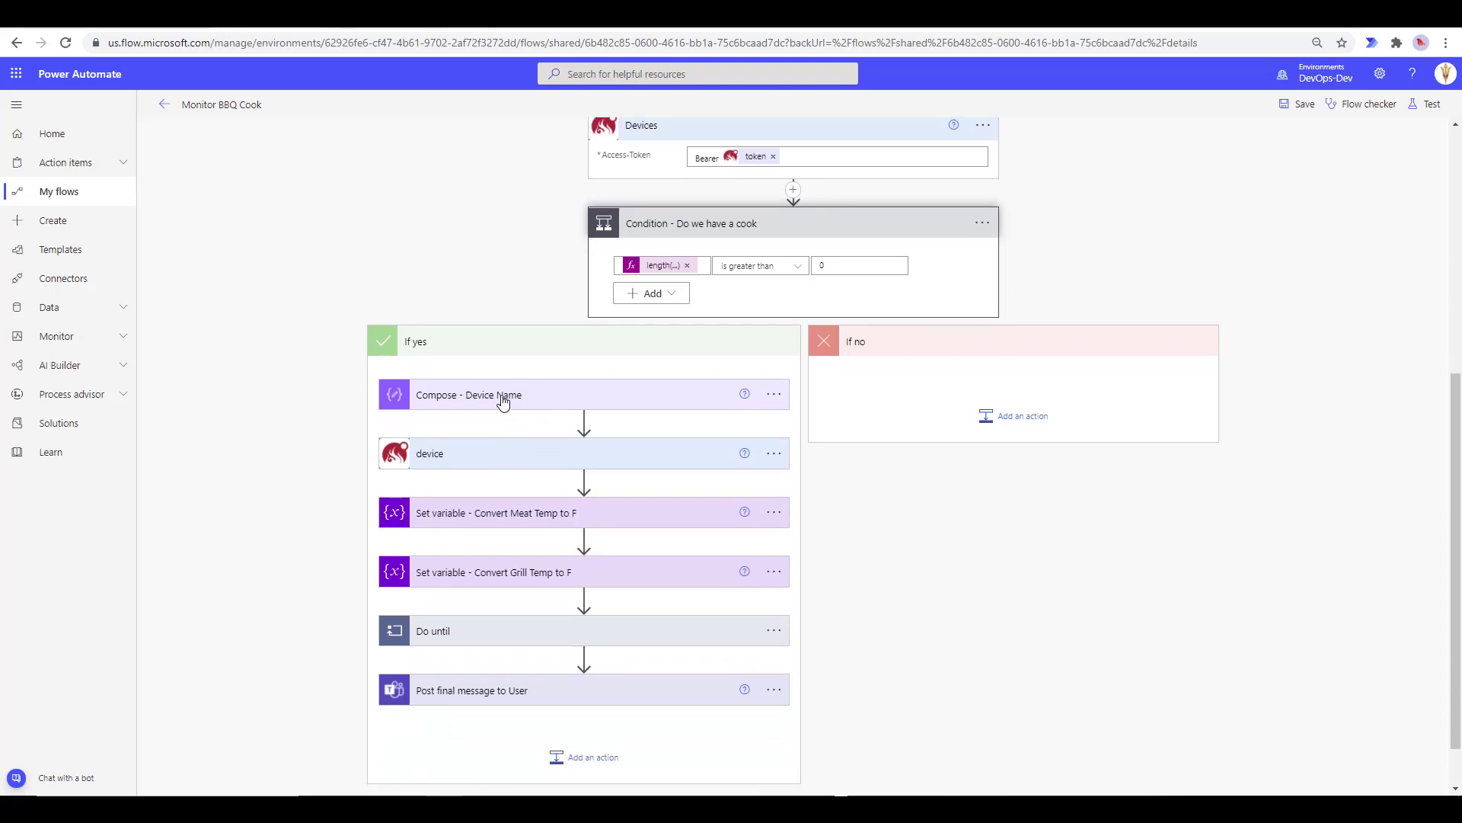
pyautogui.click(502, 395)
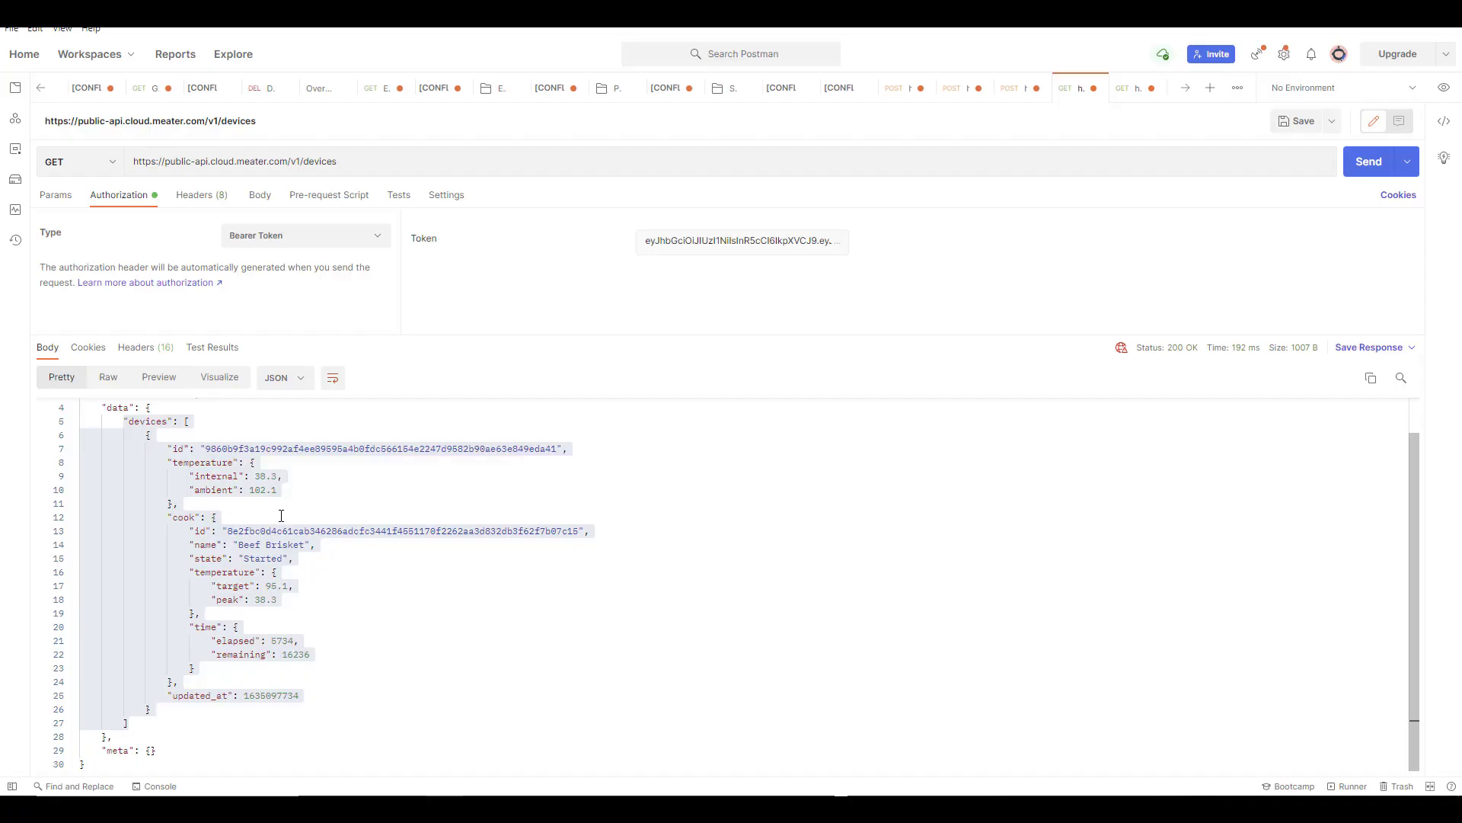
pyautogui.click(204, 449)
pyautogui.moveTo(205, 449); pyautogui.dragTo(557, 451)
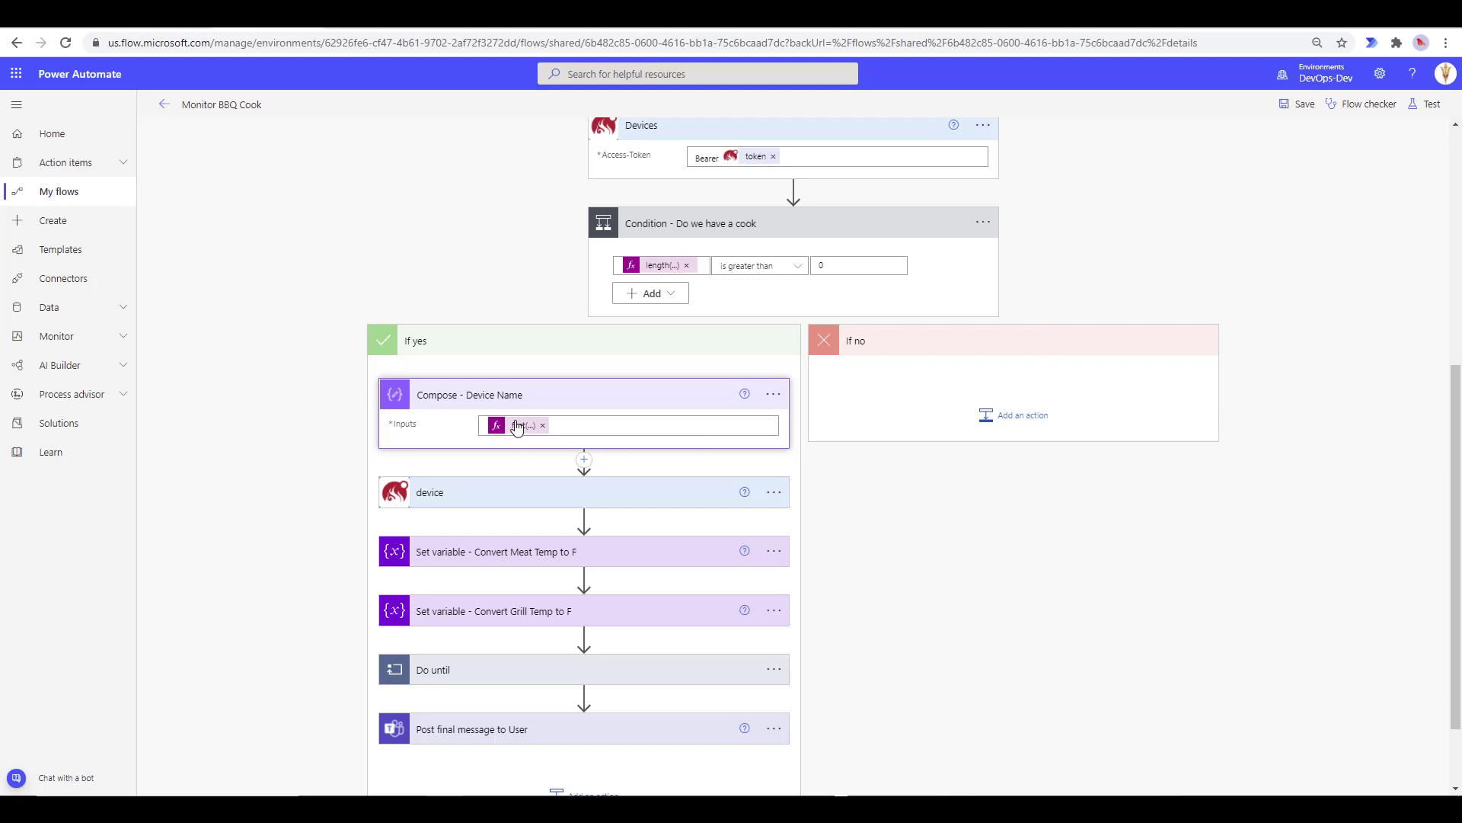
# In Power Automate, review the deviceId and Access-Token inputs of the device action in the If yes branch.
pyautogui.click(494, 499)
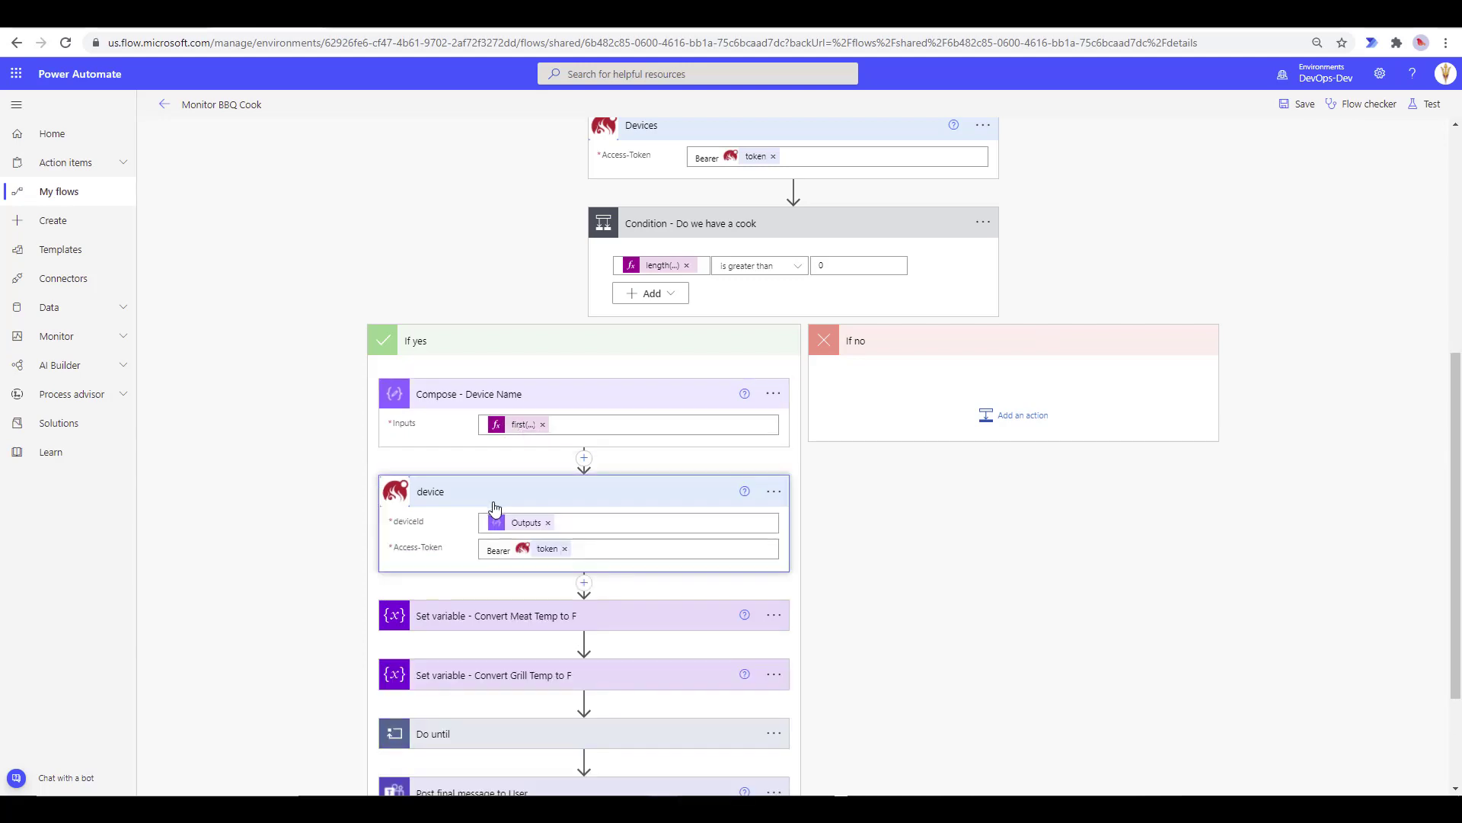
pyautogui.scroll(-1, 502, 533)
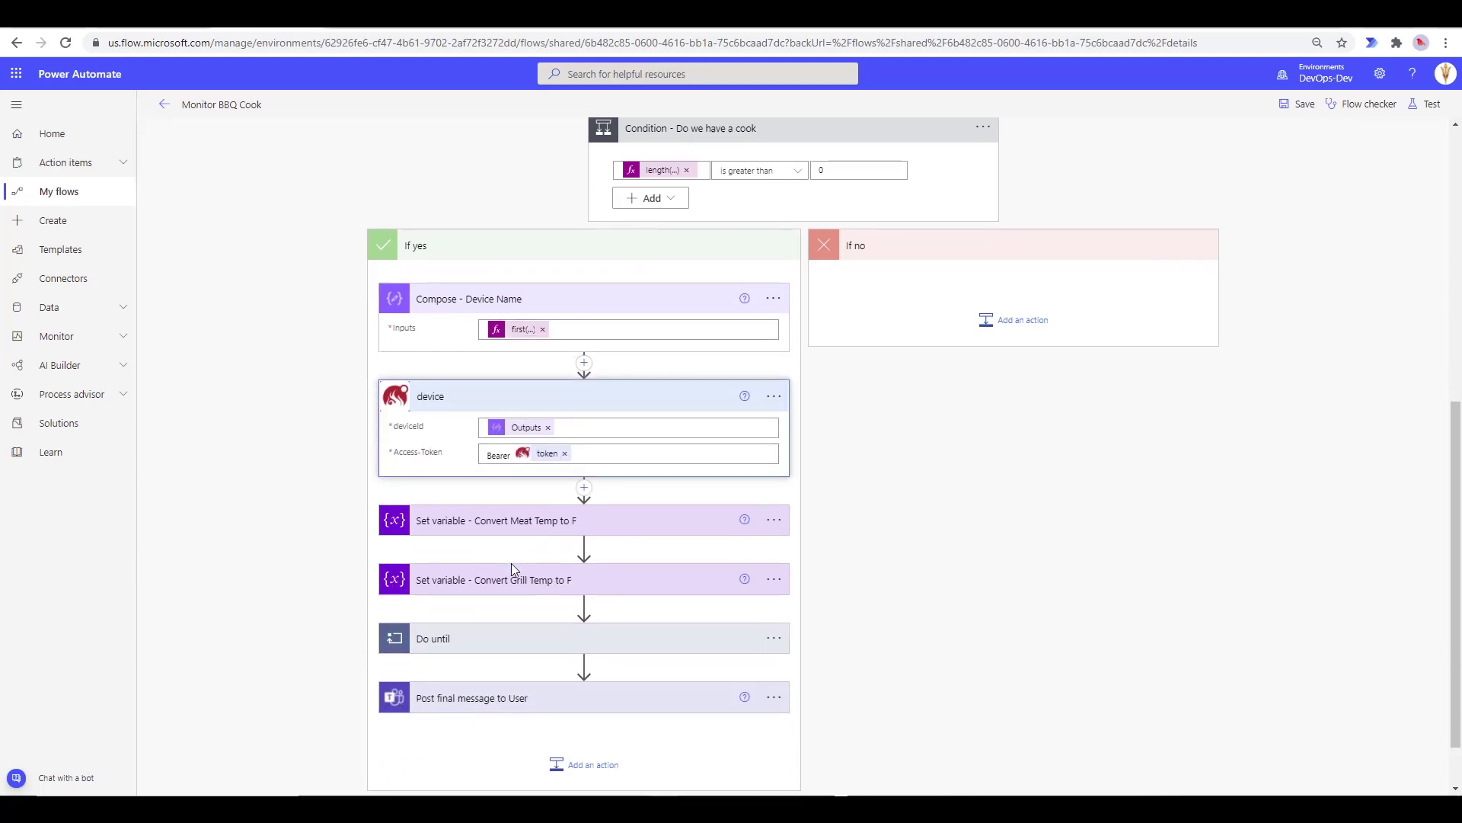
pyautogui.moveTo(547, 455)
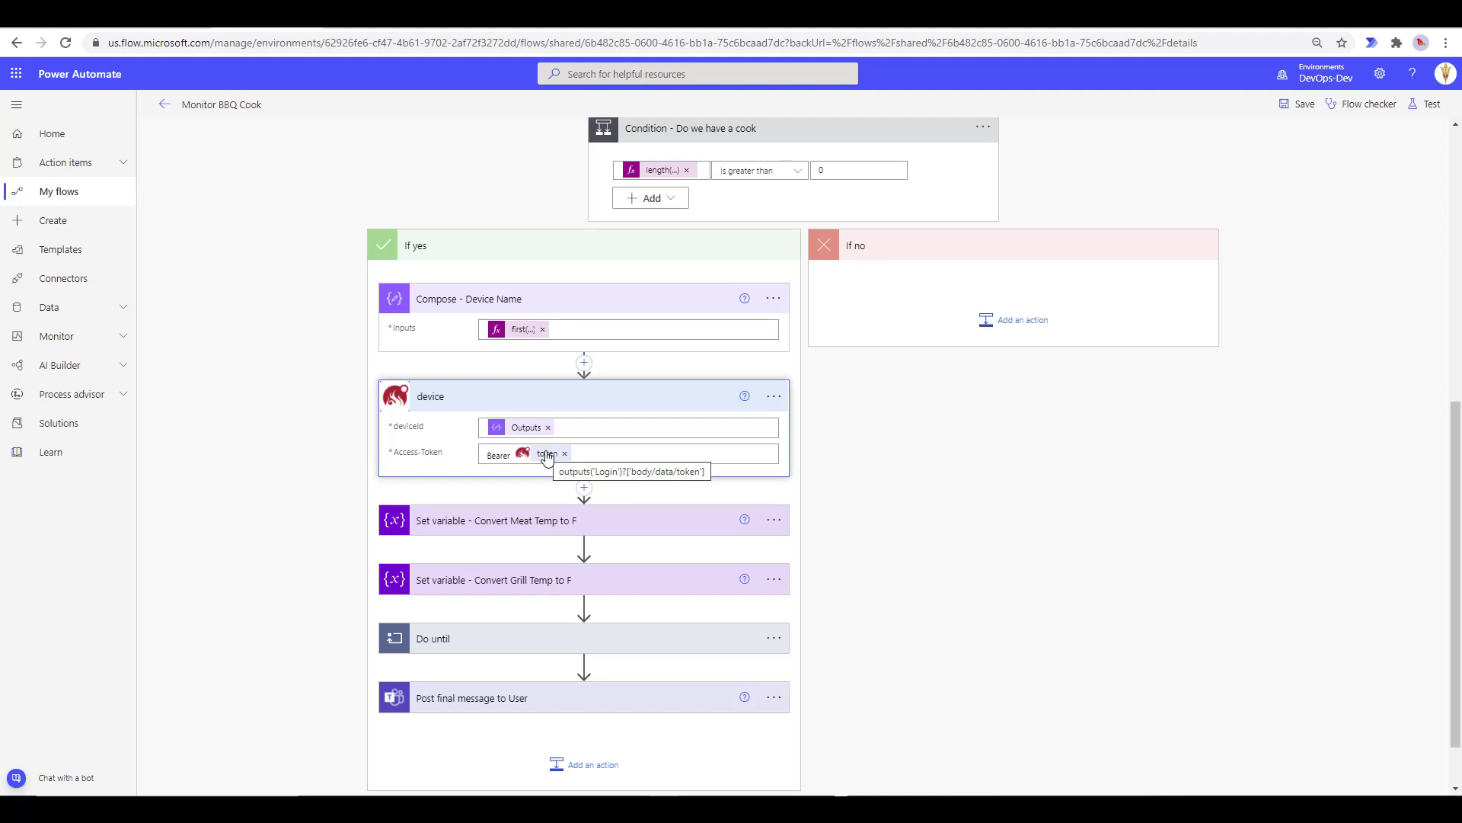
pyautogui.scroll(-1, 547, 457)
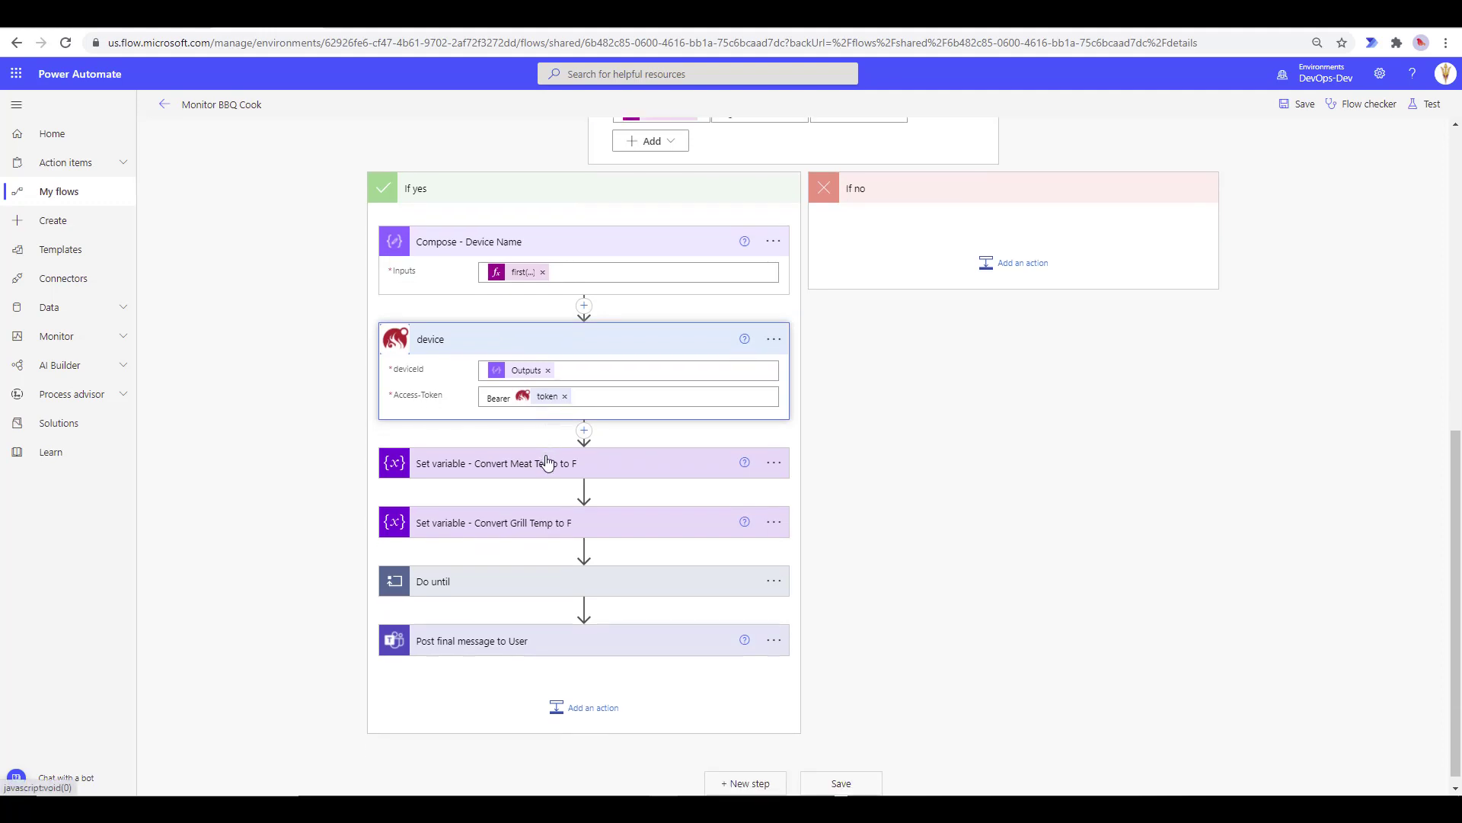
# Review the Fahrenheit conversion expressions in the Set variable actions for meat and grill temperature.
pyautogui.click(547, 462)
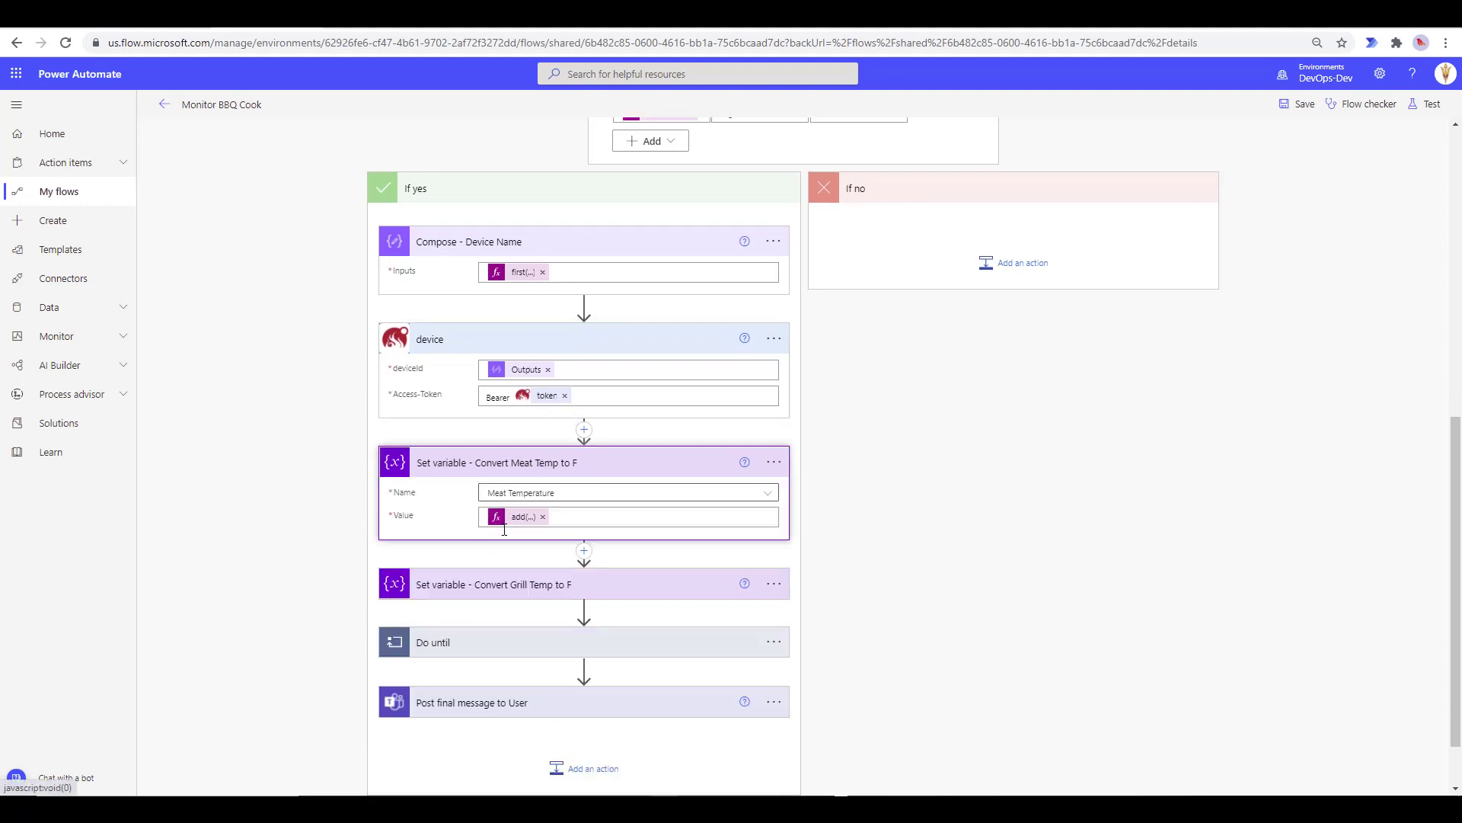
pyautogui.click(502, 584)
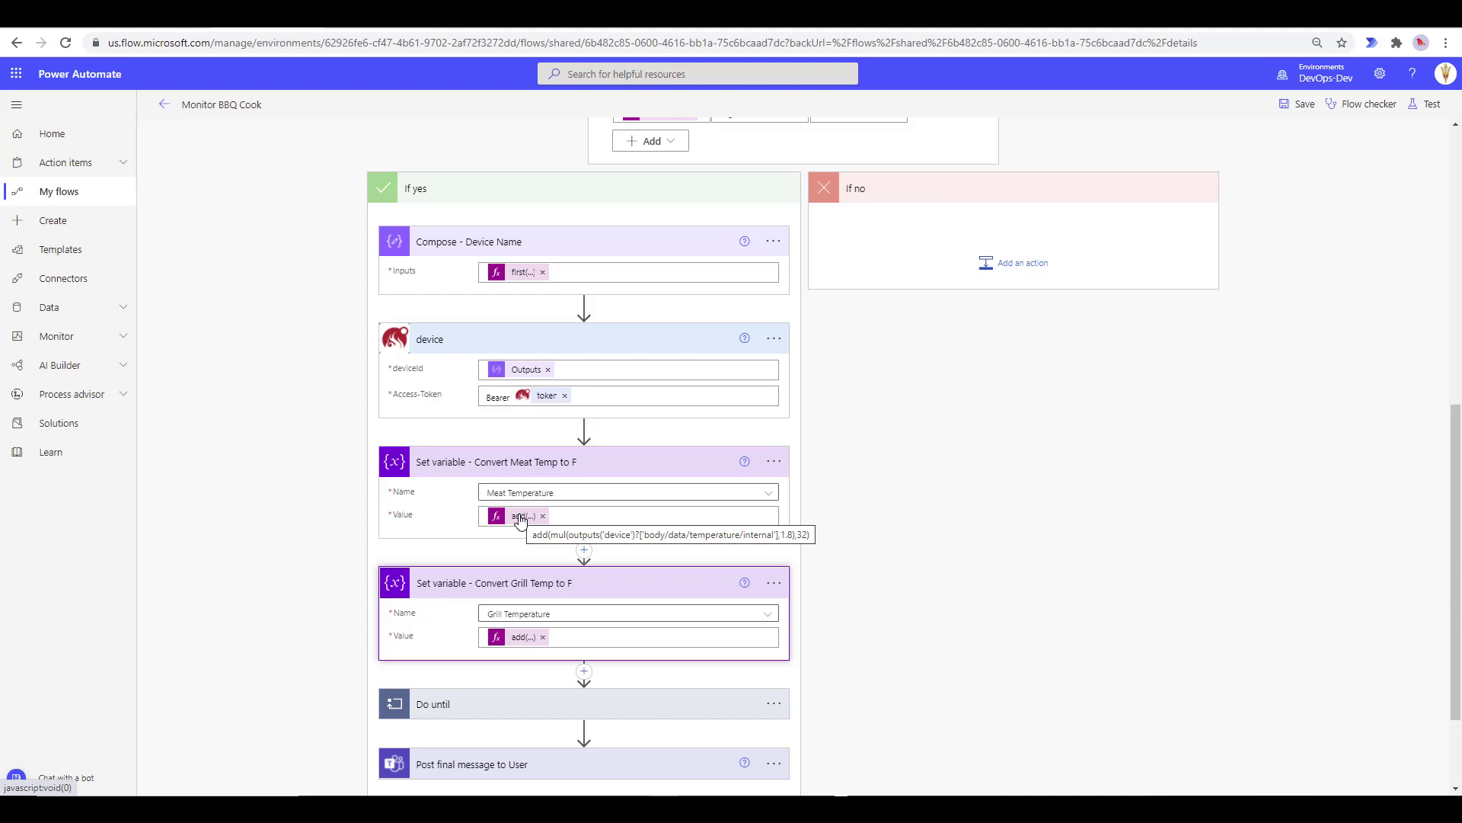
pyautogui.scroll(-3, 473, 574)
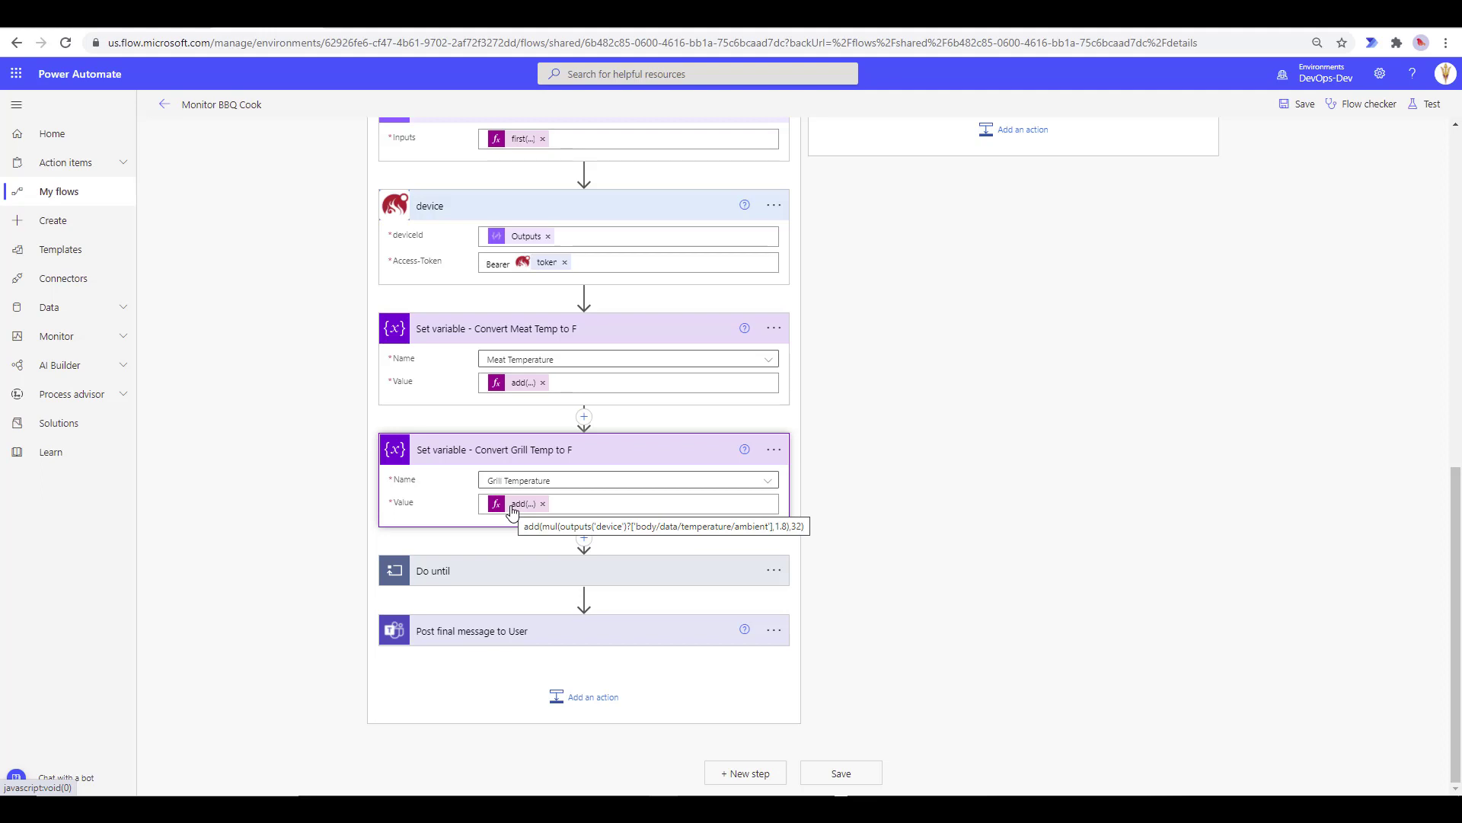
# Review the Do until loop's exit condition and nested actions, and check its count and timeout limits.
pyautogui.click(506, 582)
pyautogui.scroll(-4, 505, 584)
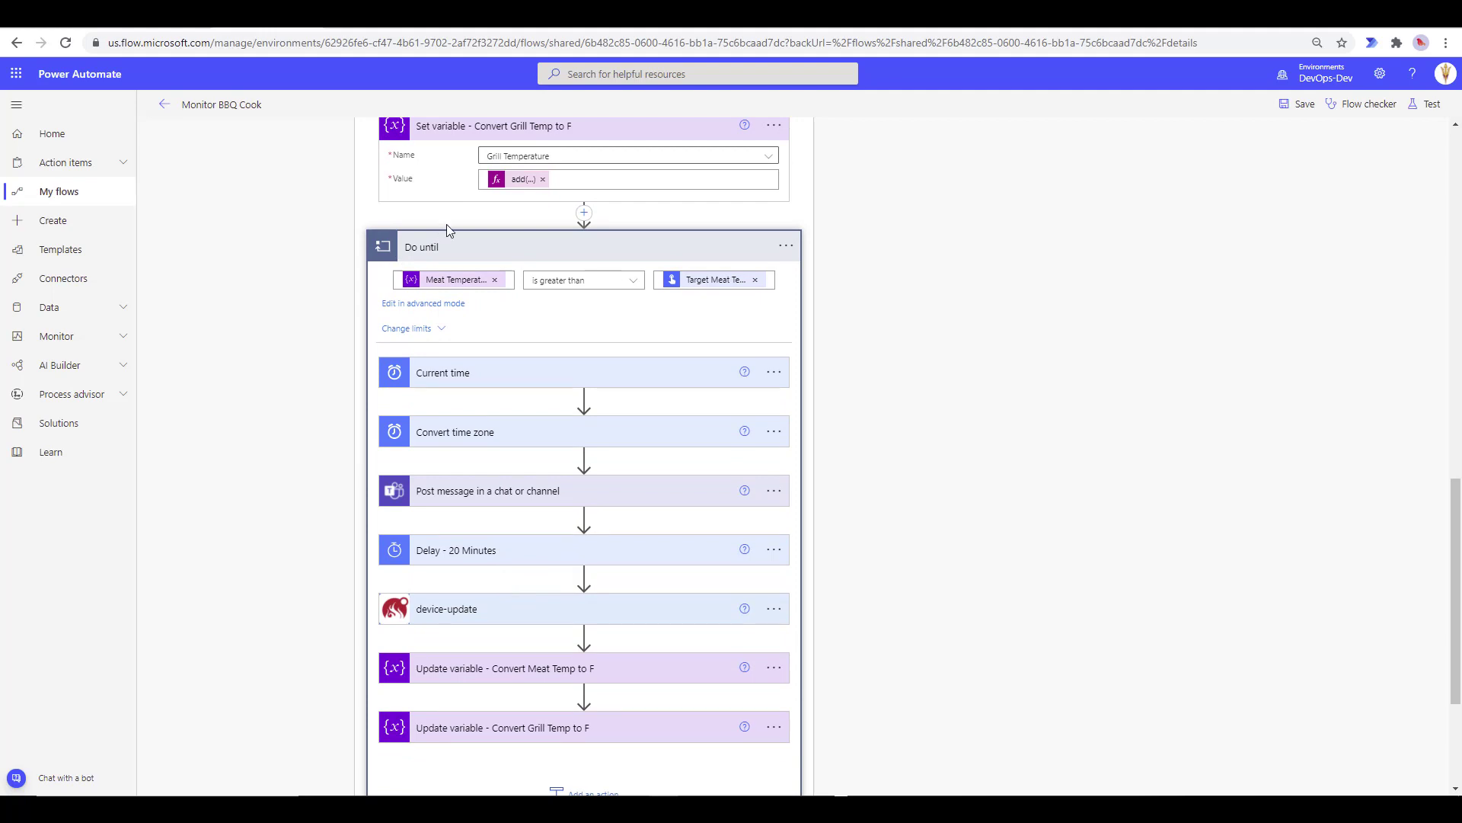
pyautogui.scroll(-2, 473, 602)
pyautogui.scroll(1, 435, 386)
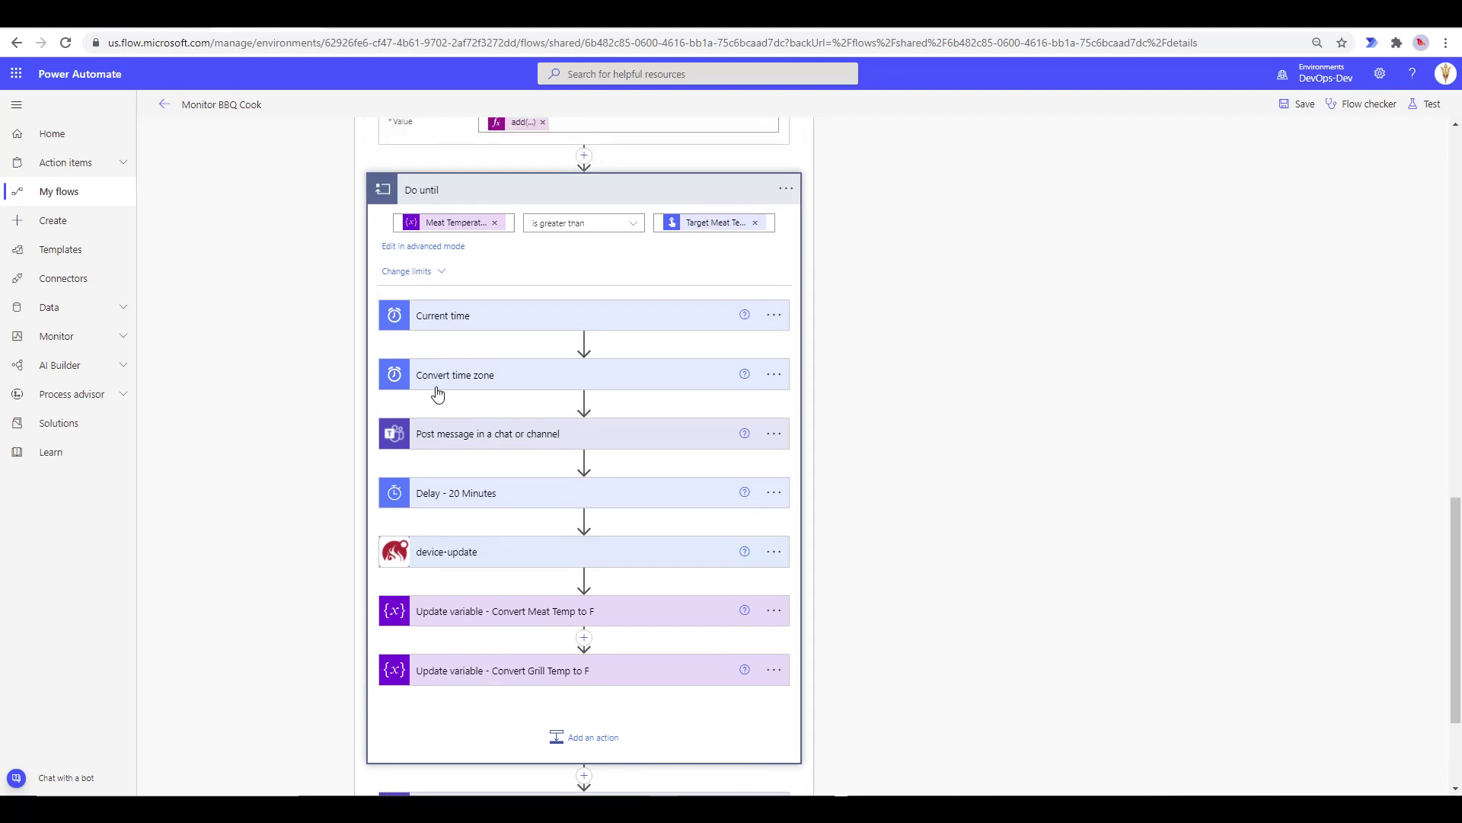
pyautogui.click(415, 271)
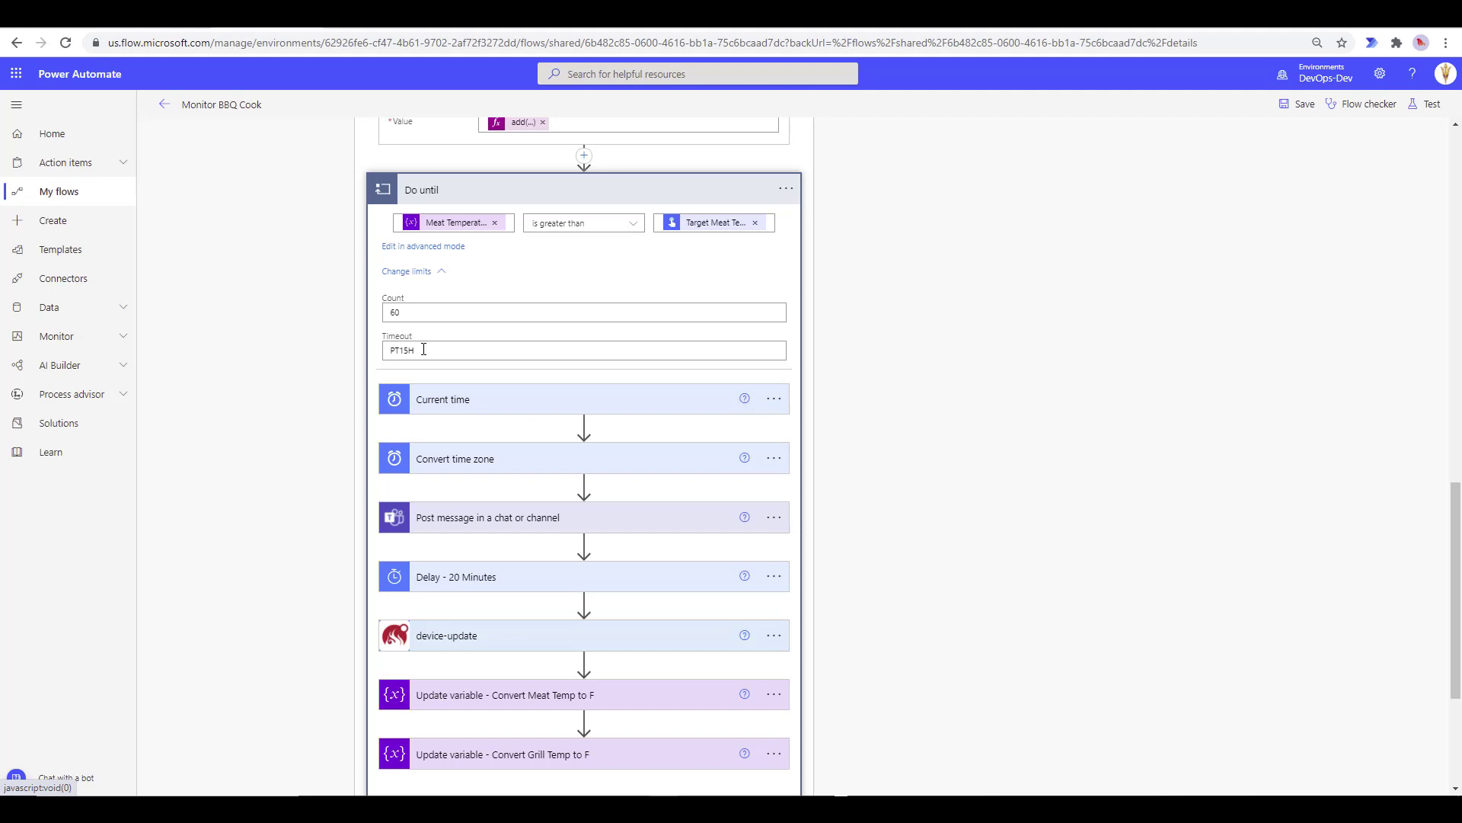
pyautogui.click(417, 273)
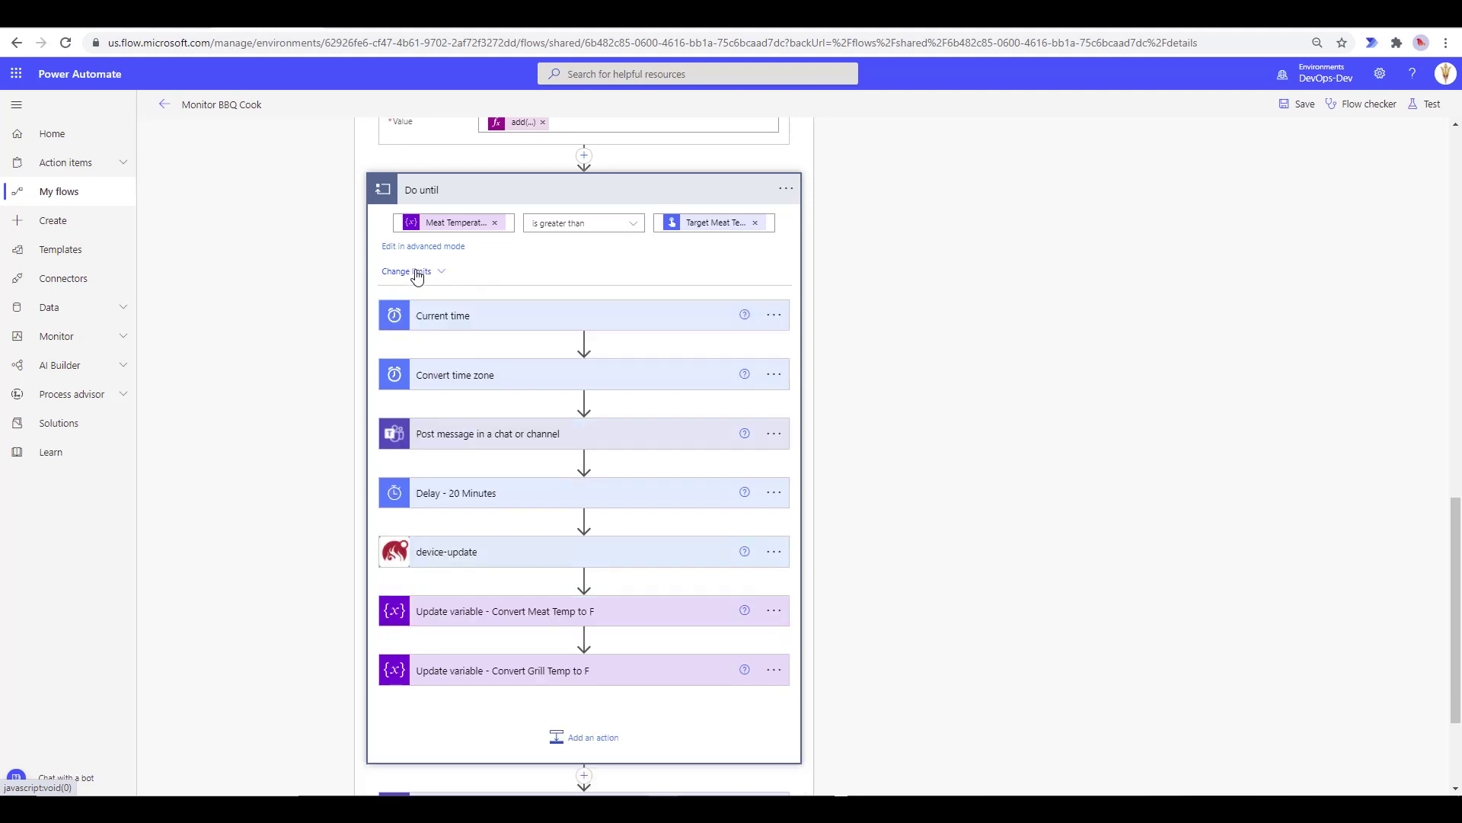
# Expand the Current time and Convert time zone actions inside the Do until loop to review their configuration.
pyautogui.click(448, 320)
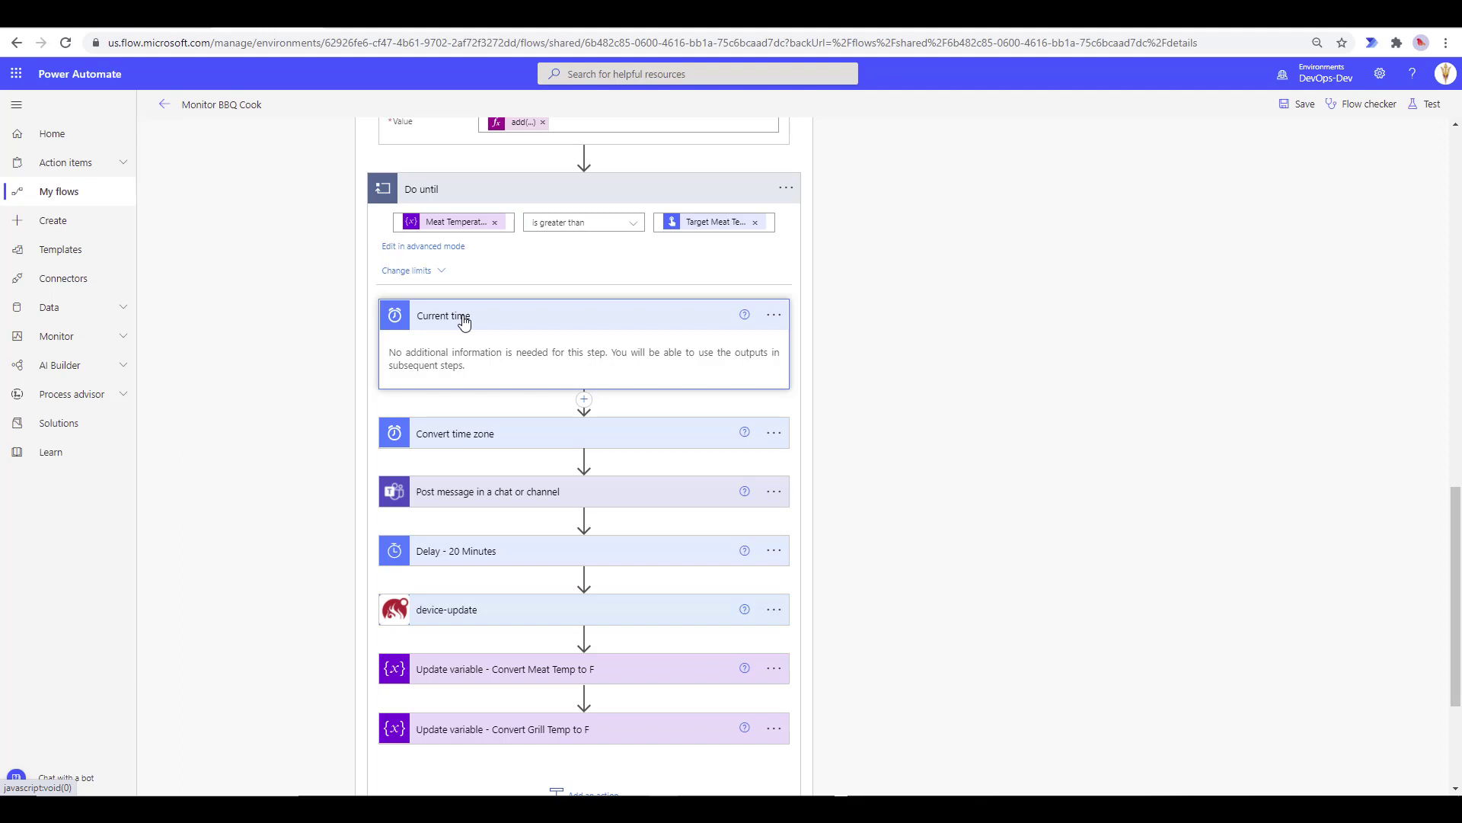
pyautogui.click(583, 443)
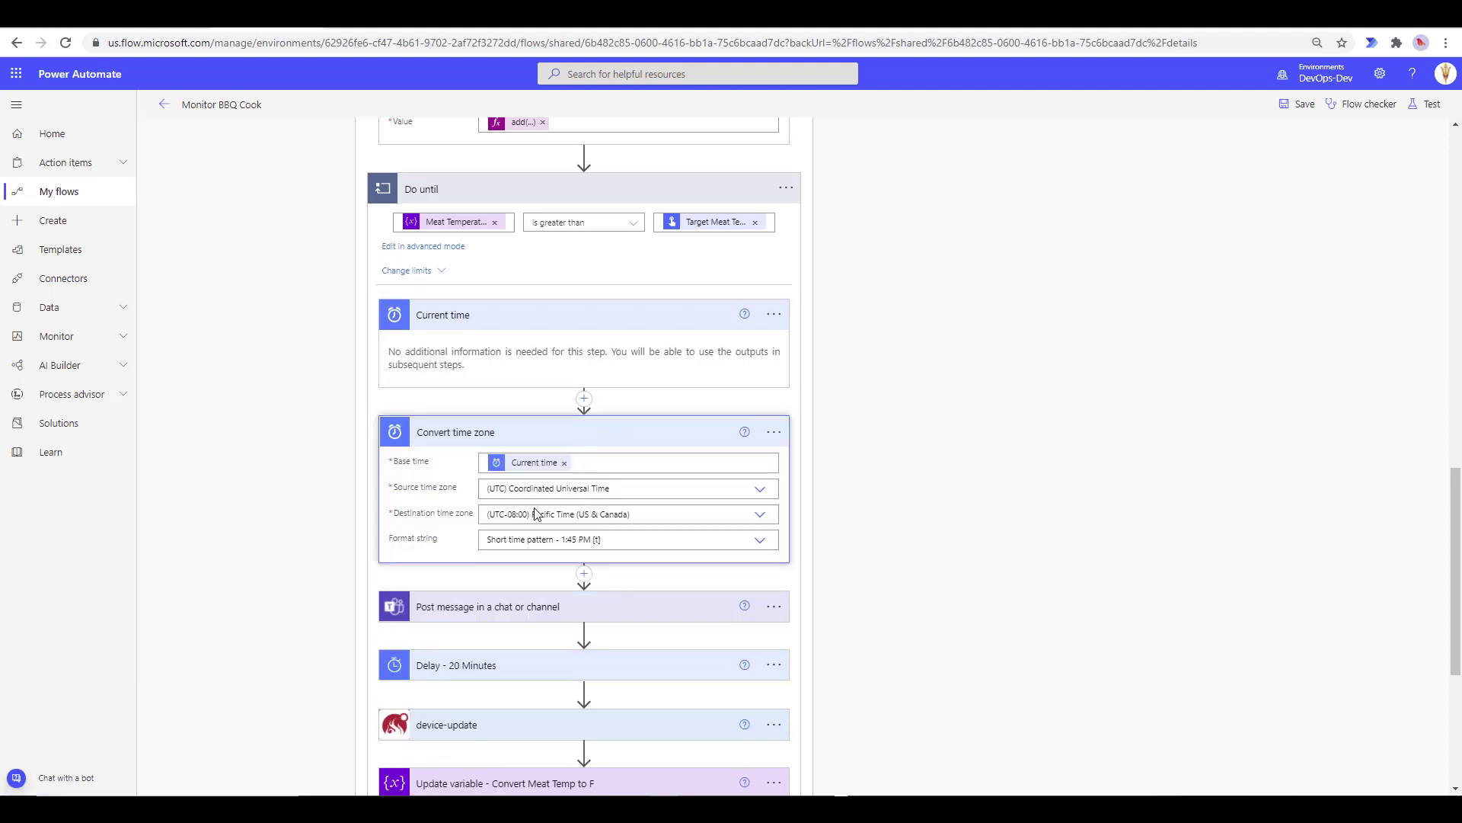
# Check the available Format string options in the Convert time zone action, keeping the current selection.
pyautogui.scroll(-2, 537, 514)
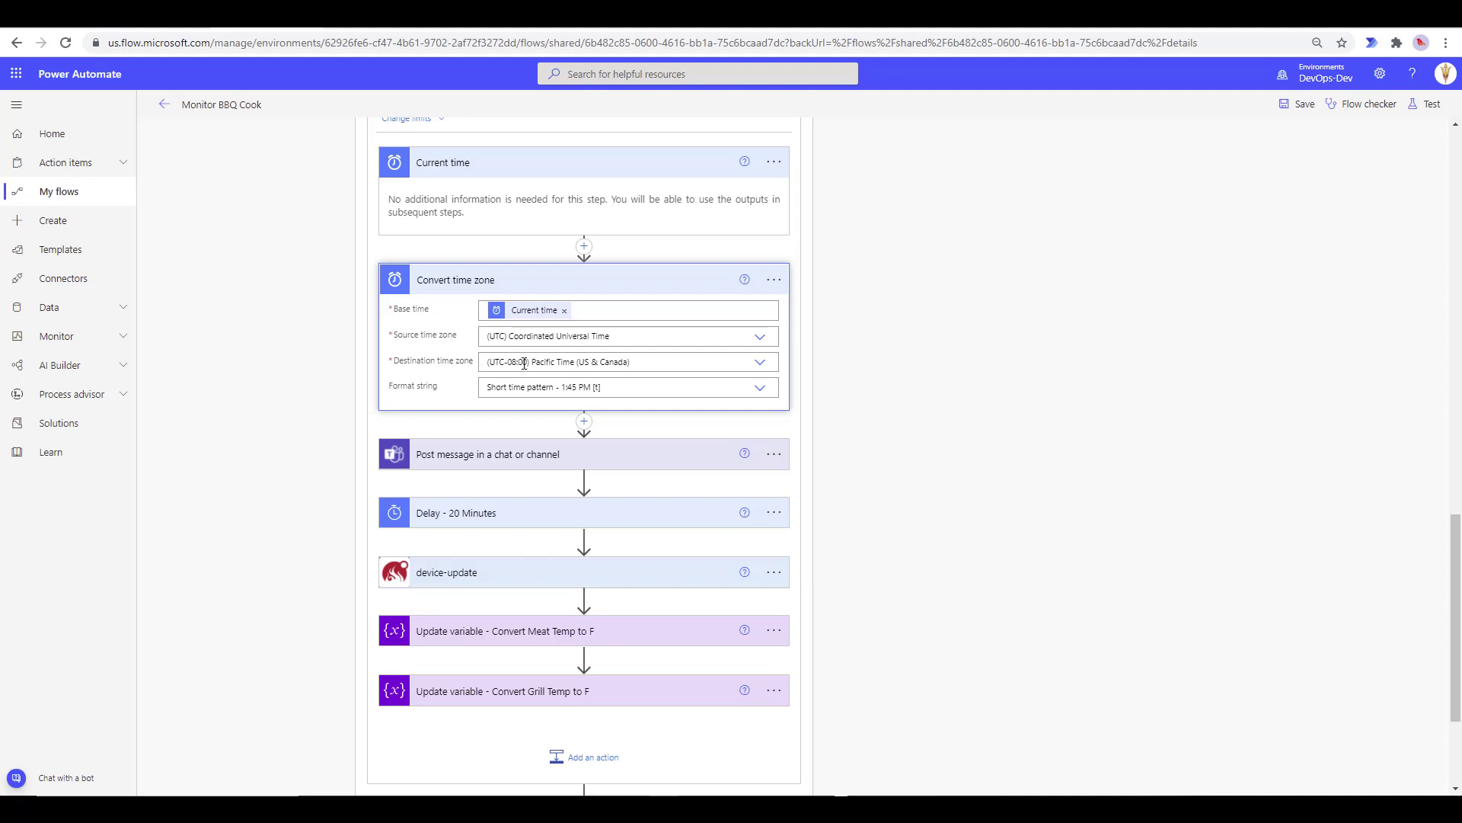
pyautogui.click(572, 390)
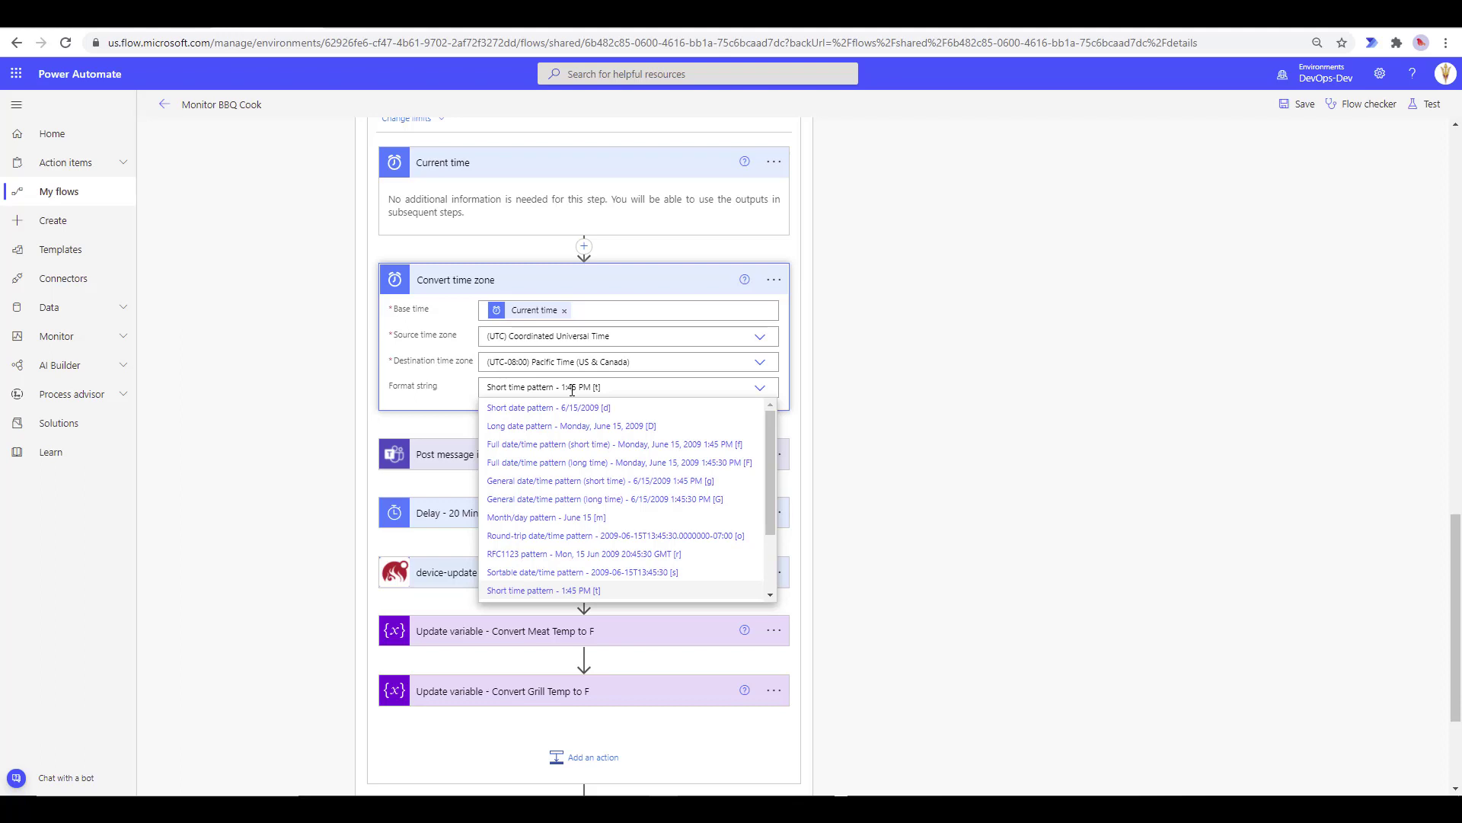
pyautogui.click(424, 394)
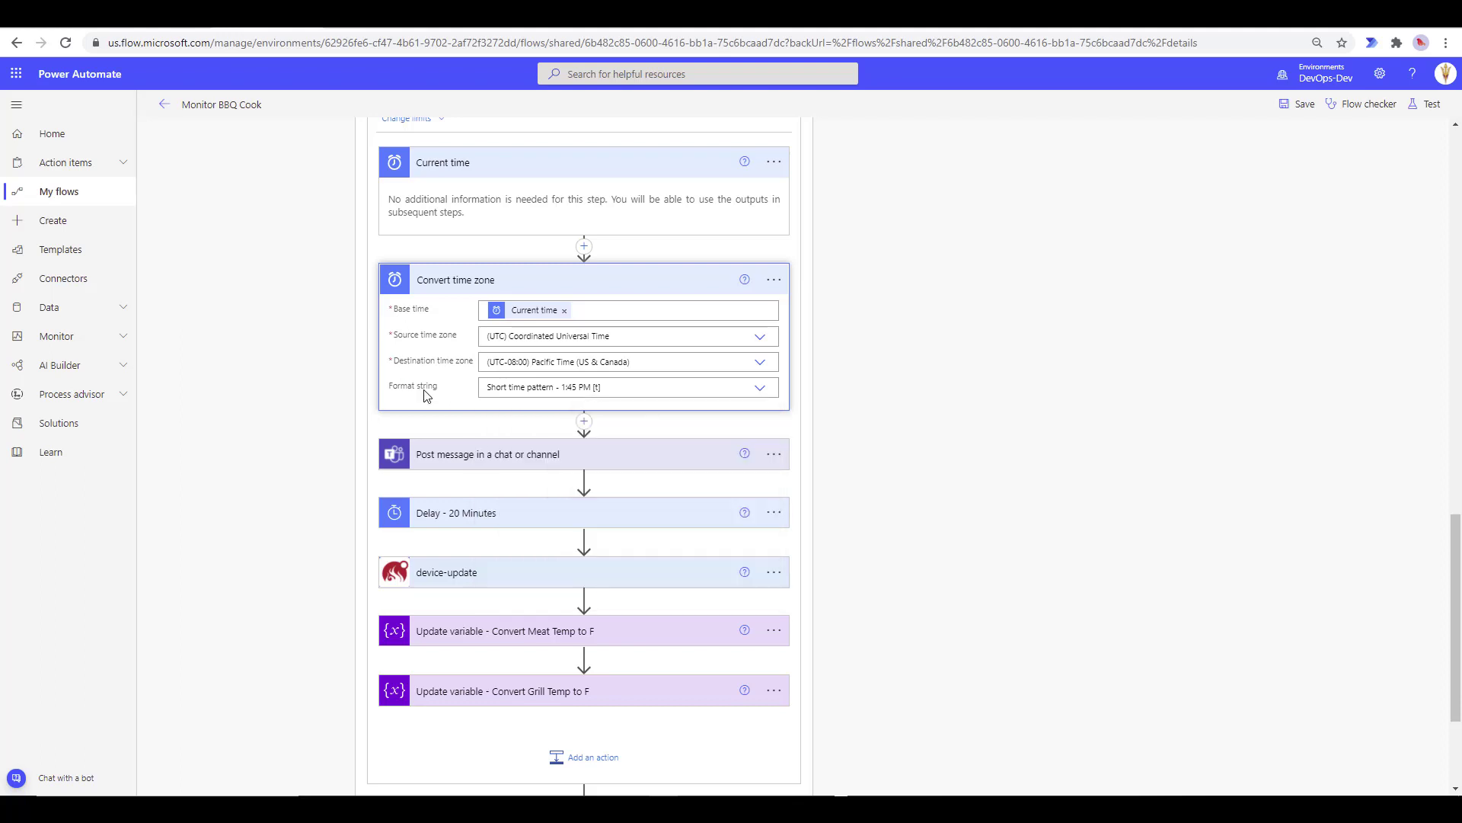
# Expand the Post message in a chat or channel action and review its posting settings, recipient and message content.
pyautogui.click(477, 454)
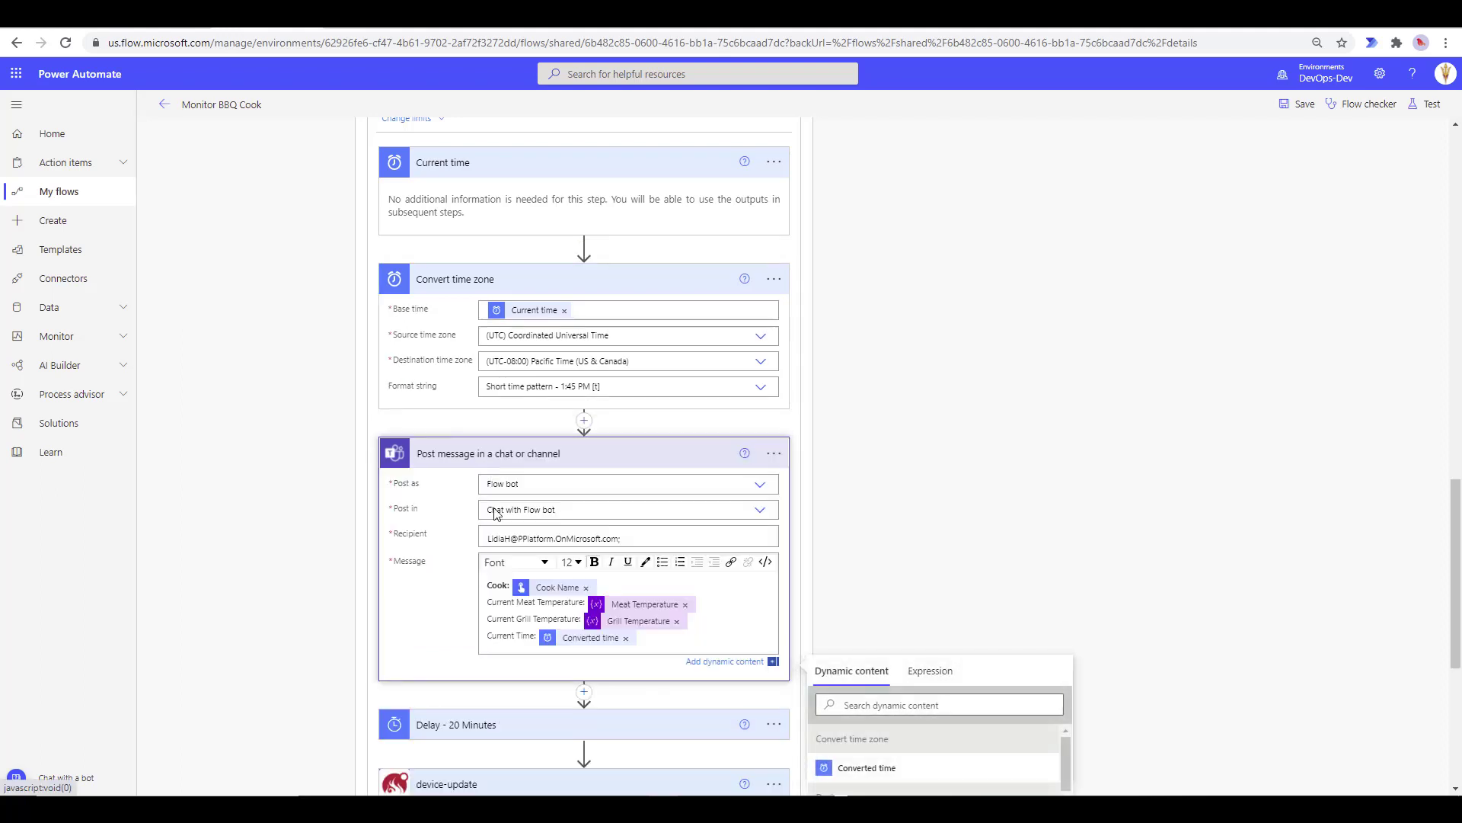
pyautogui.scroll(-1, 503, 533)
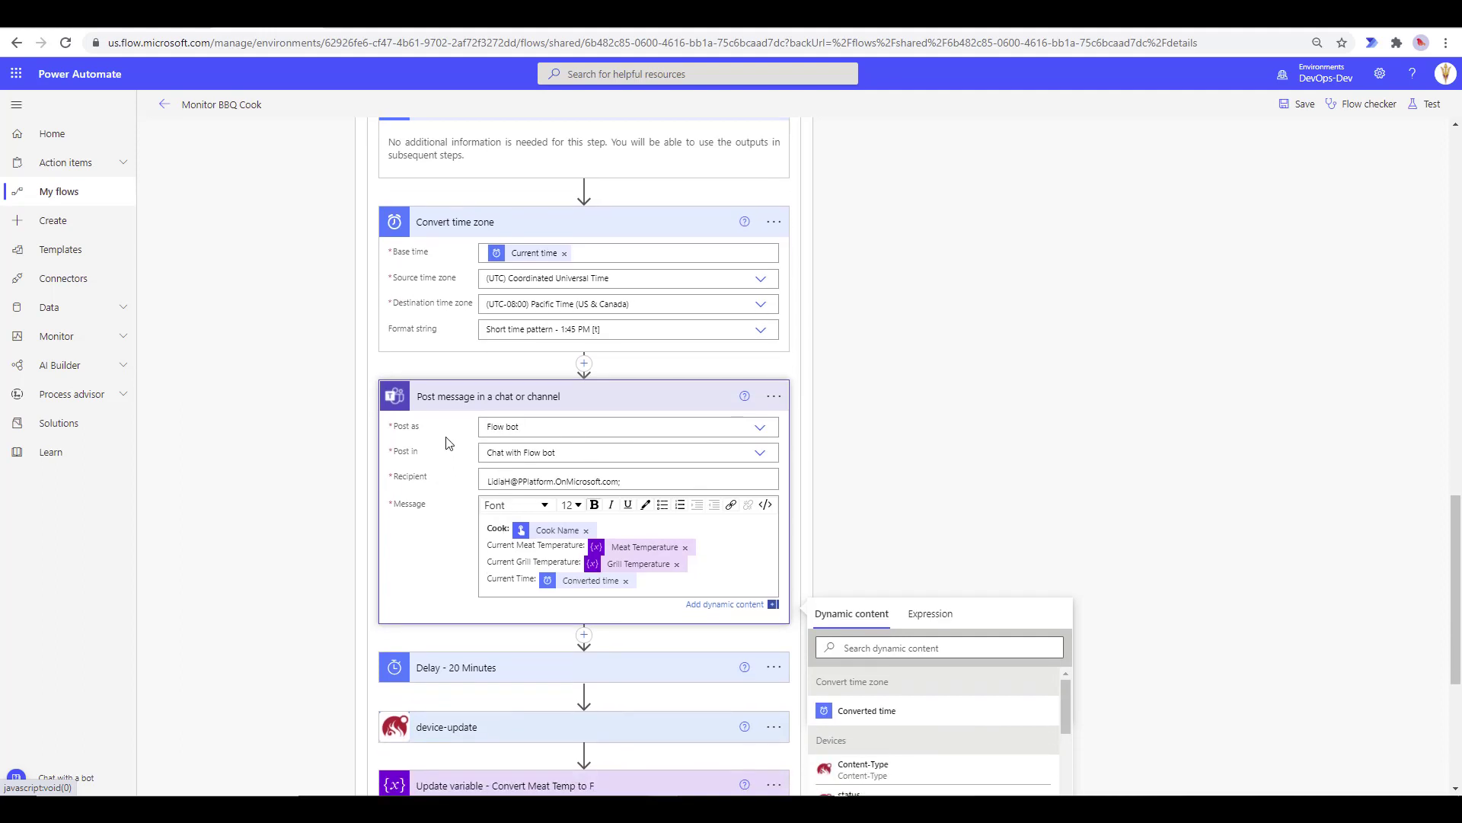
pyautogui.scroll(-1, 454, 424)
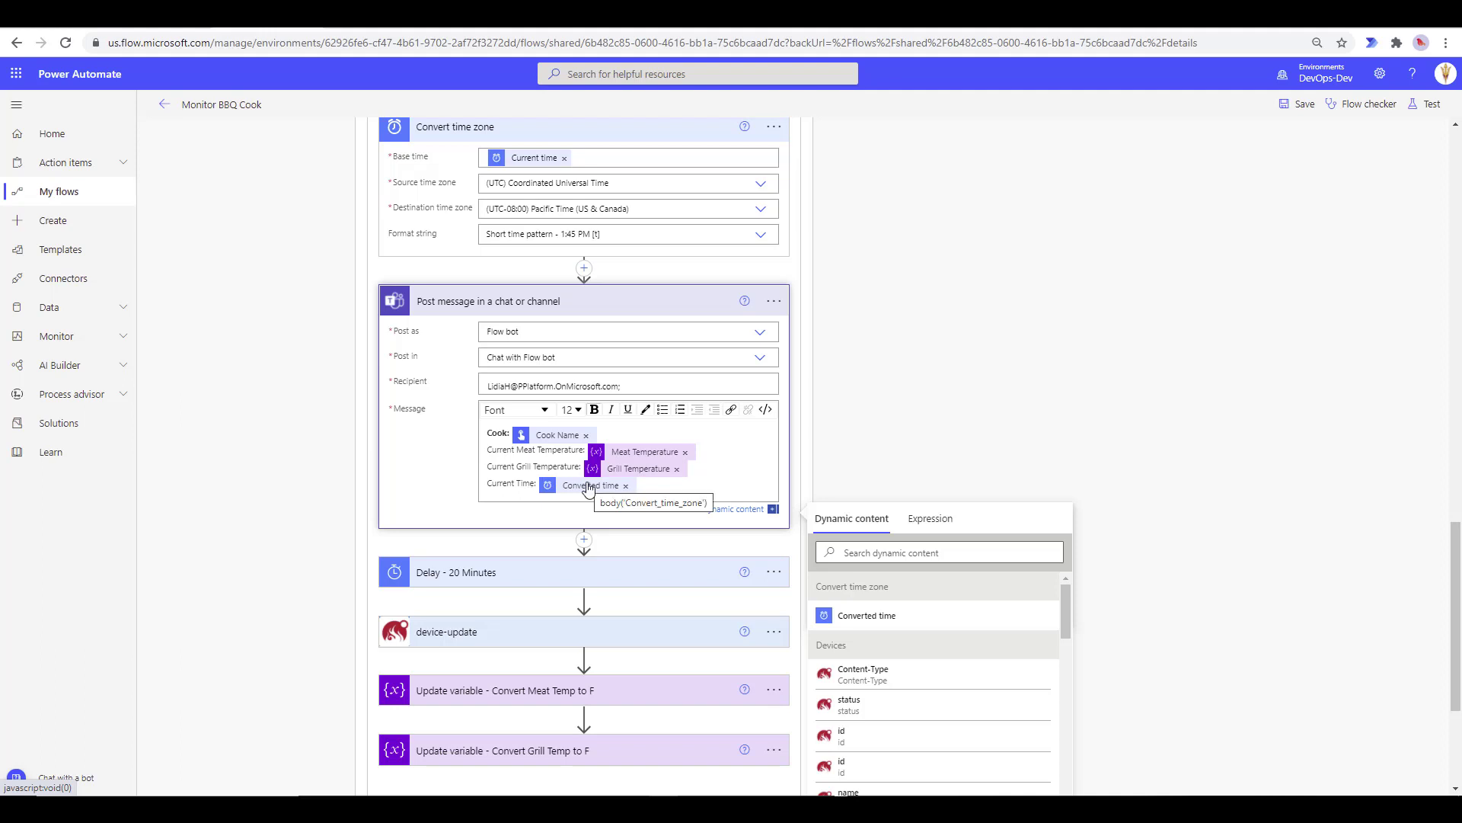
pyautogui.scroll(1, 478, 540)
# Expand the Delay - 20 Minutes action and review its count and unit alongside the preceding Teams message action.
pyautogui.click(455, 595)
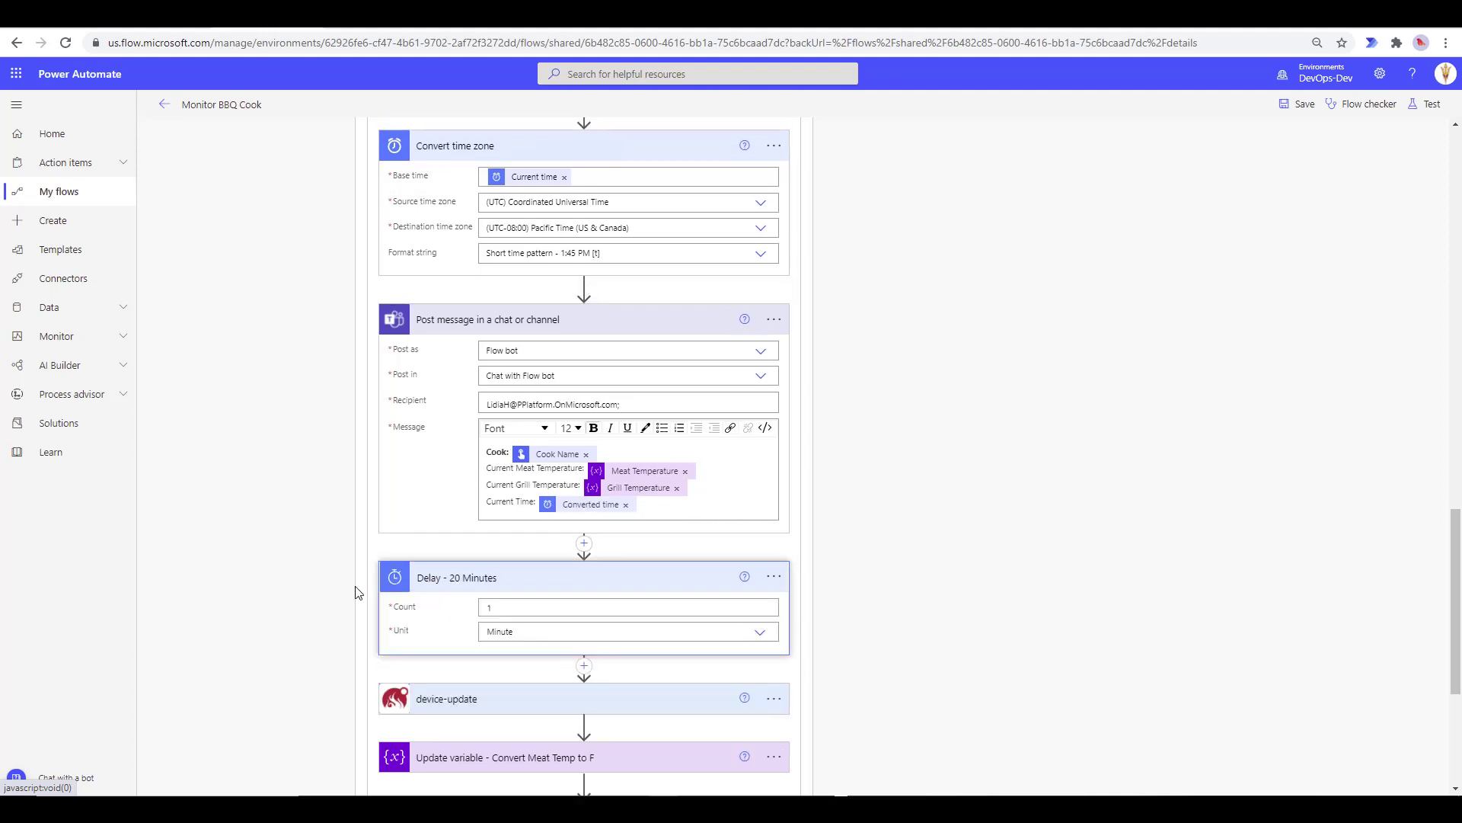
pyautogui.scroll(-1, 415, 574)
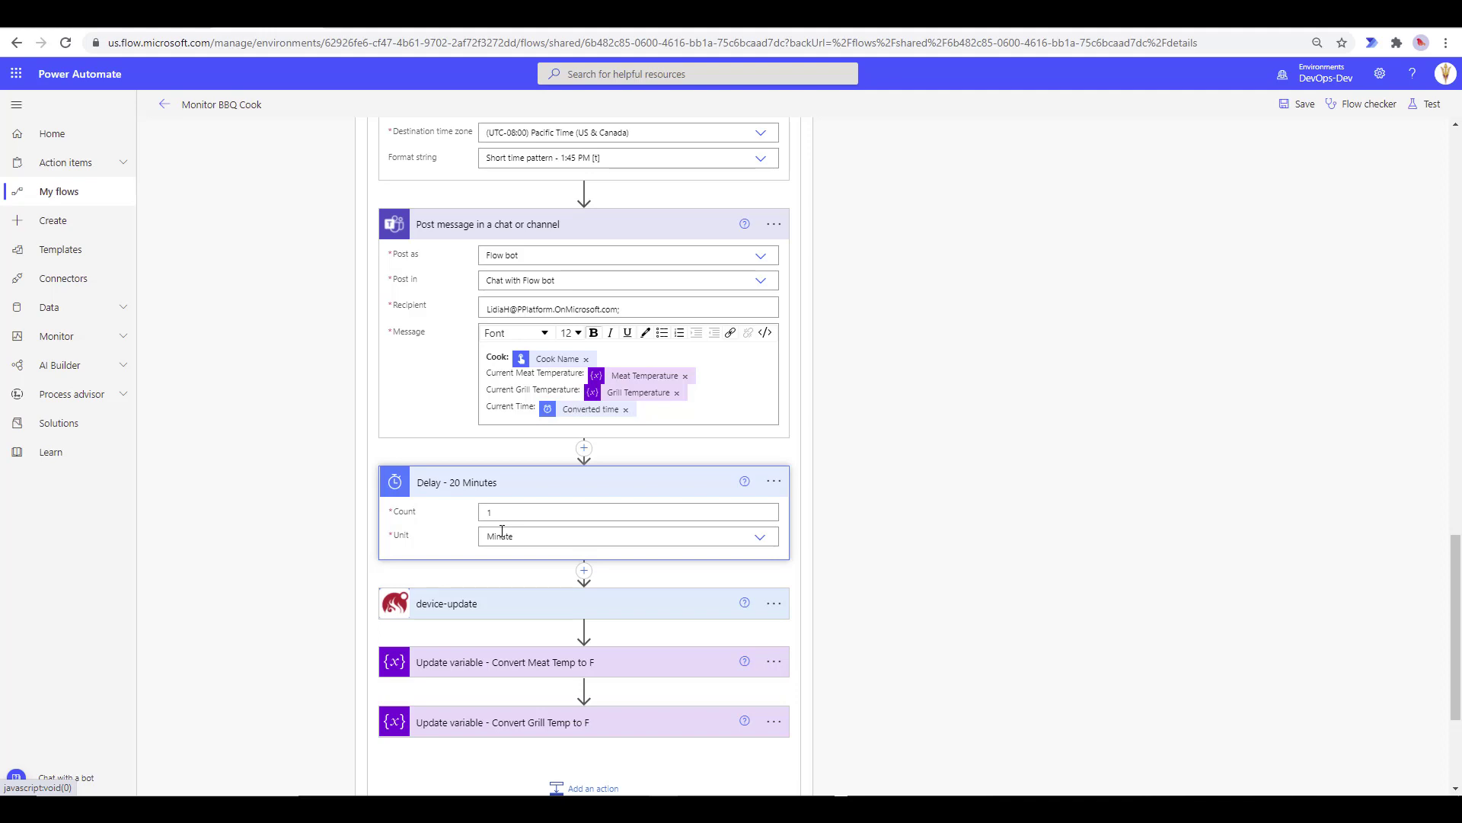
pyautogui.scroll(2, 502, 530)
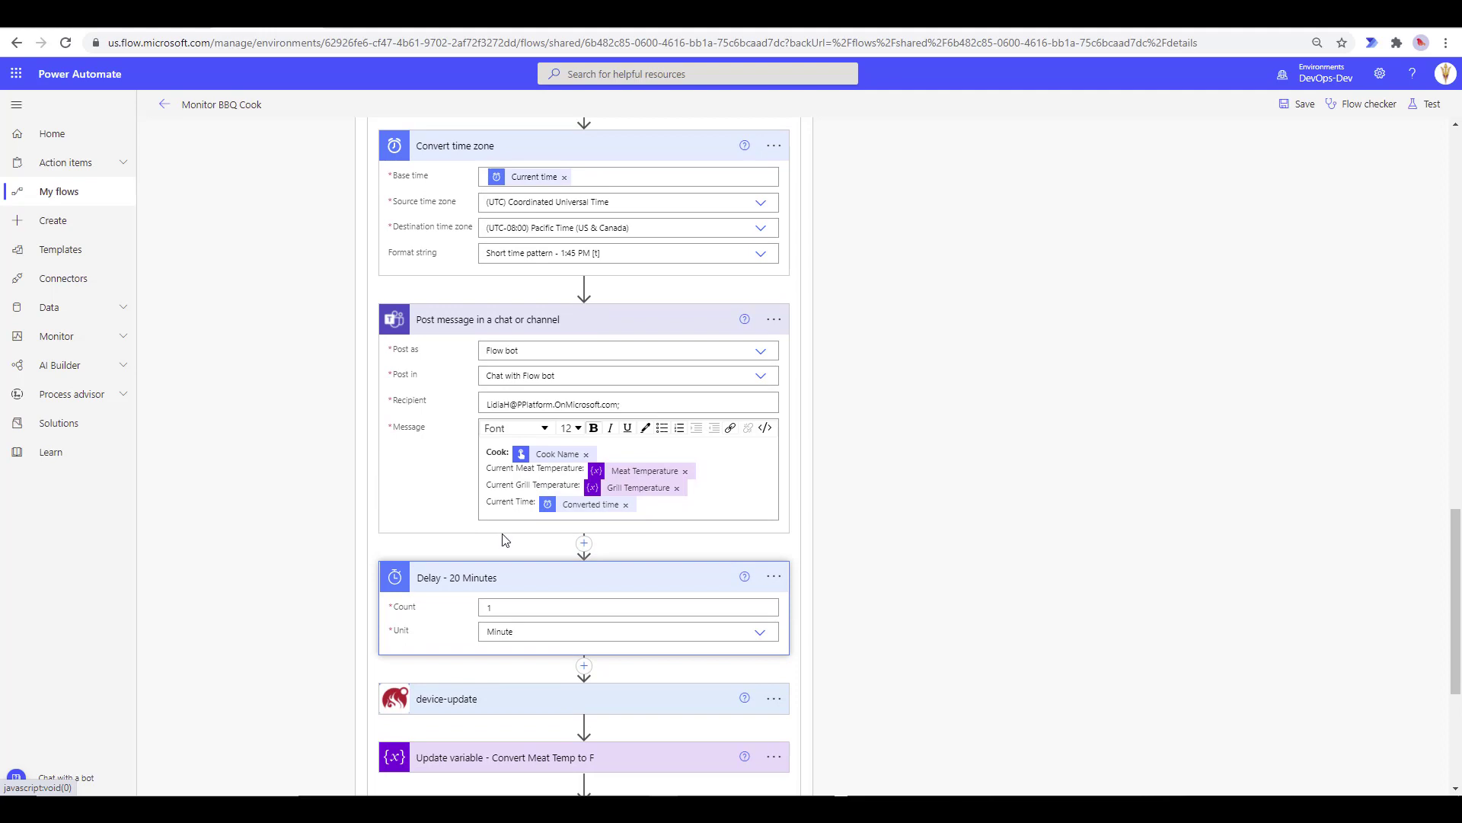
pyautogui.scroll(4, 502, 540)
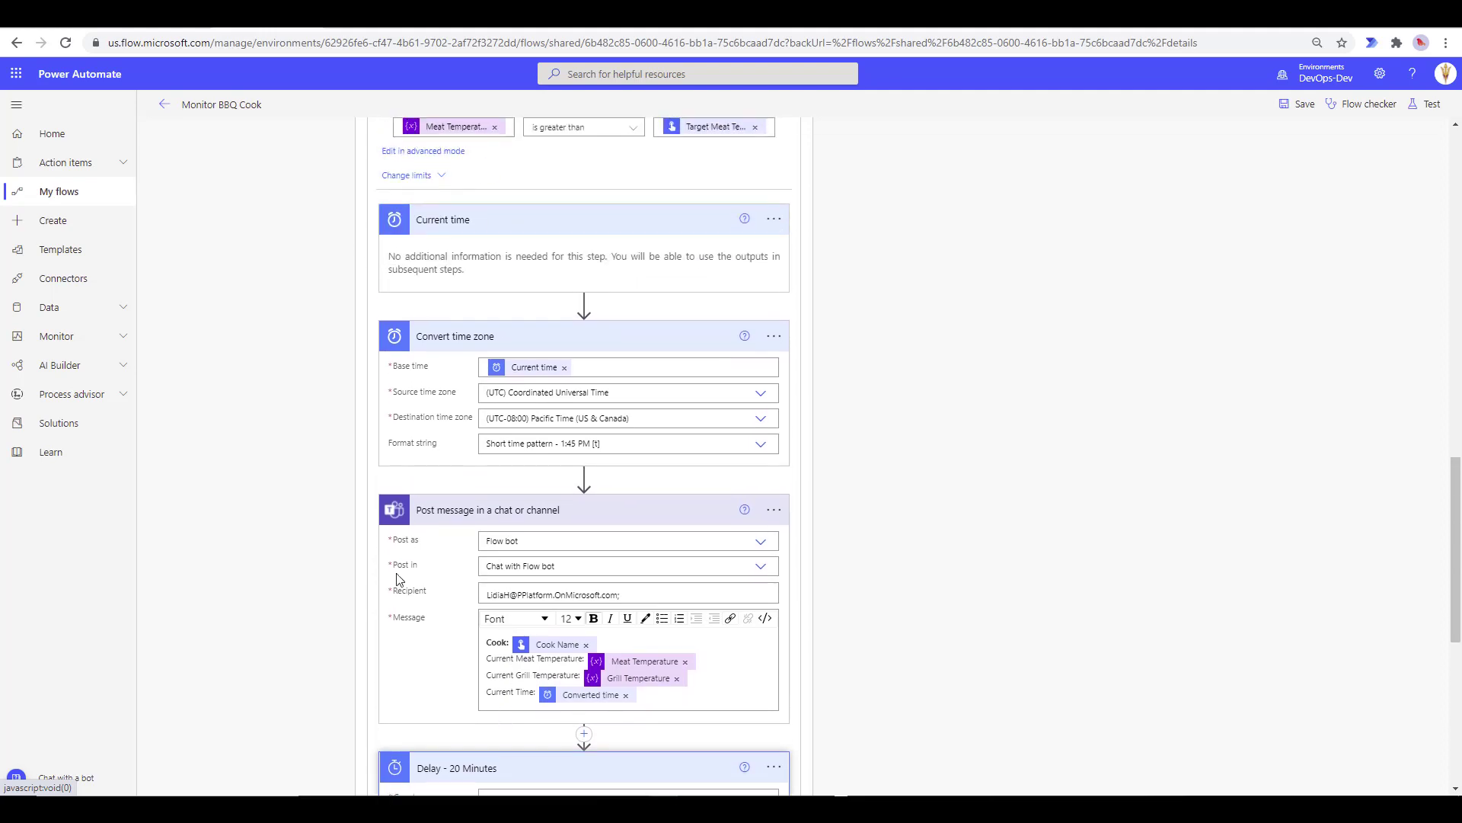
pyautogui.scroll(-2, 396, 579)
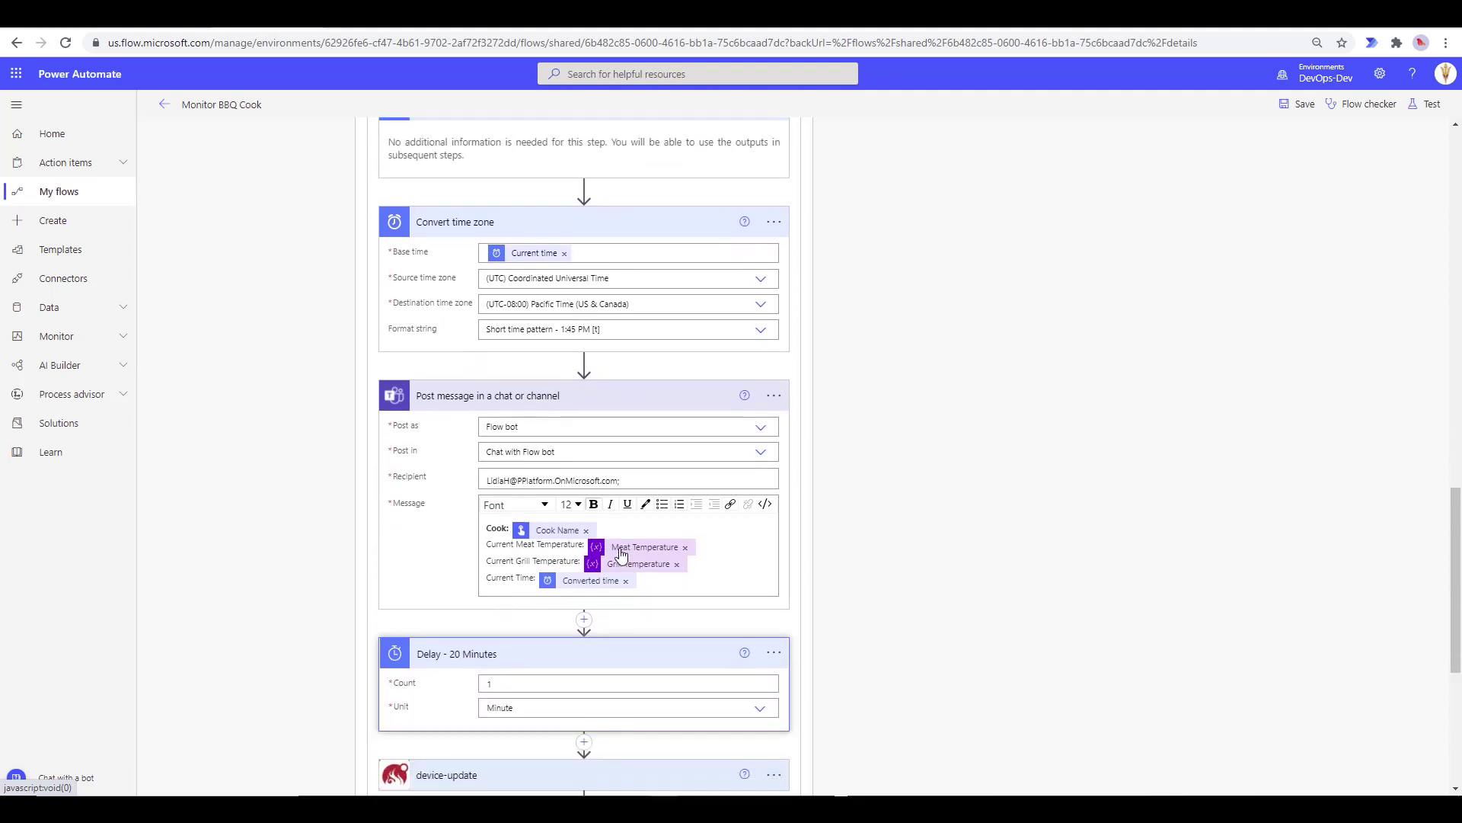
pyautogui.scroll(-2, 495, 556)
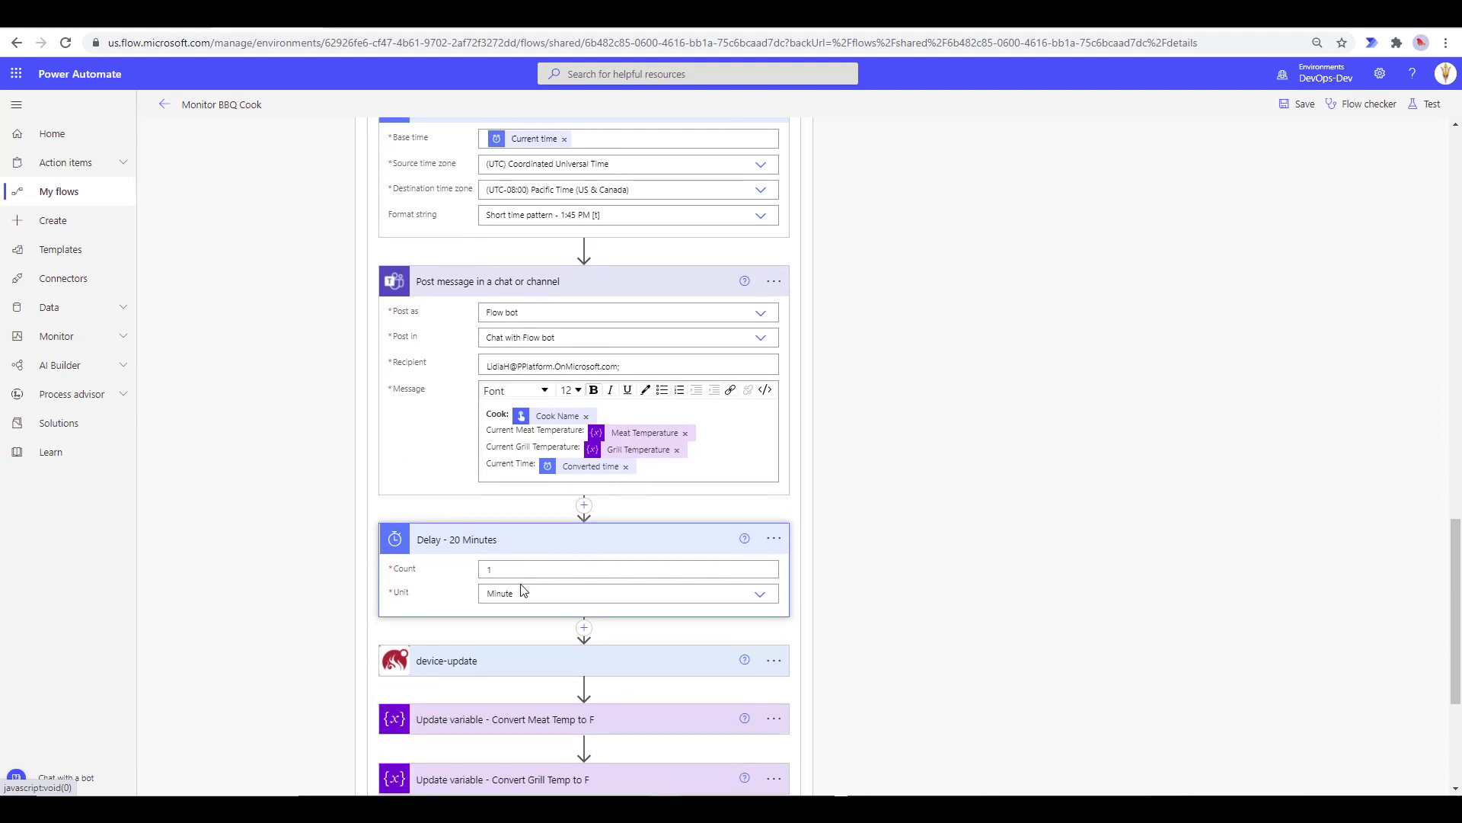
# Expand the device-update action and both Update variable actions to review their inputs and Fahrenheit conversion expressions.
pyautogui.scroll(-2, 495, 581)
pyautogui.click(476, 537)
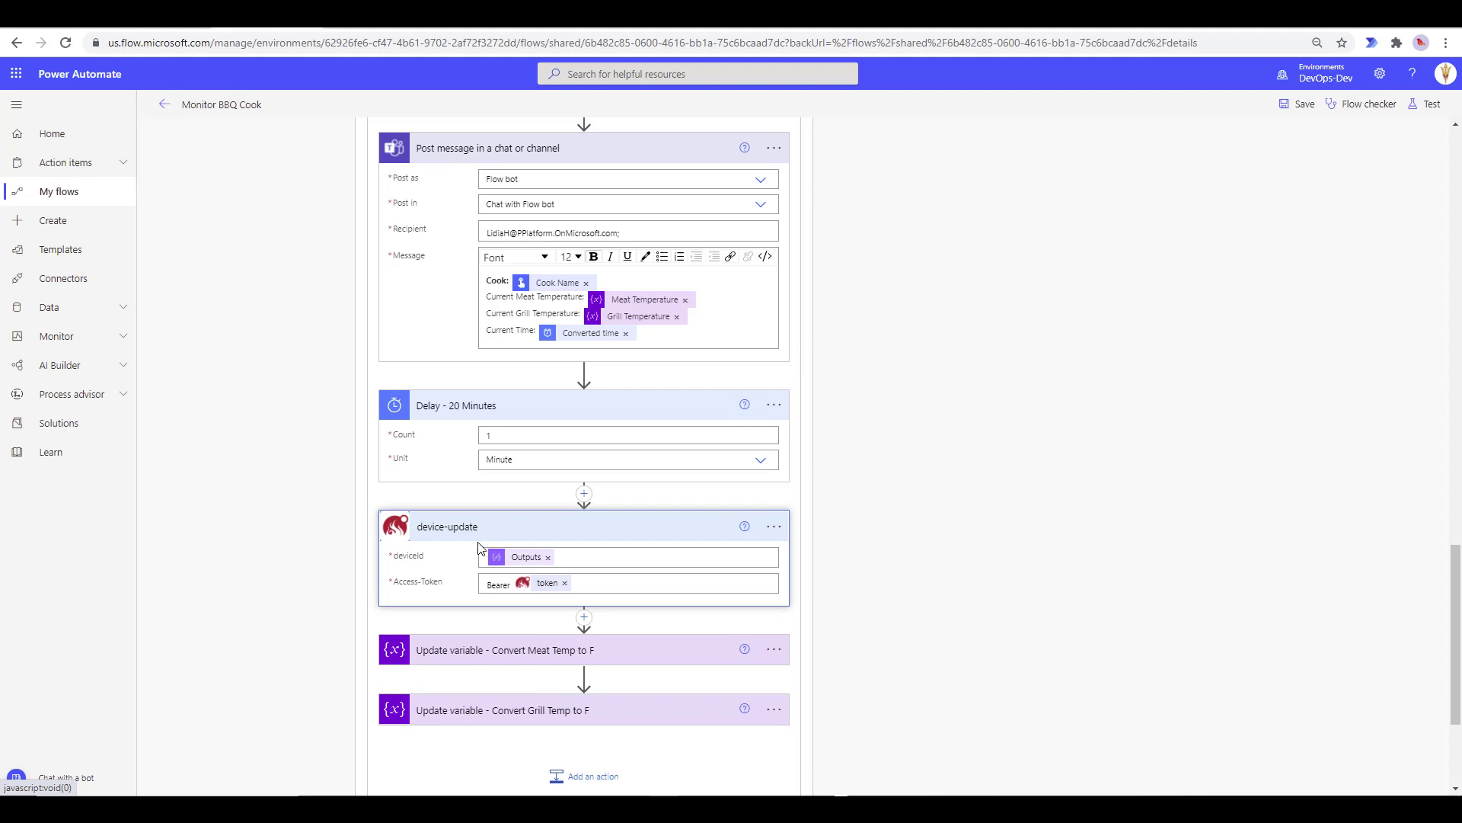
pyautogui.scroll(-1, 484, 550)
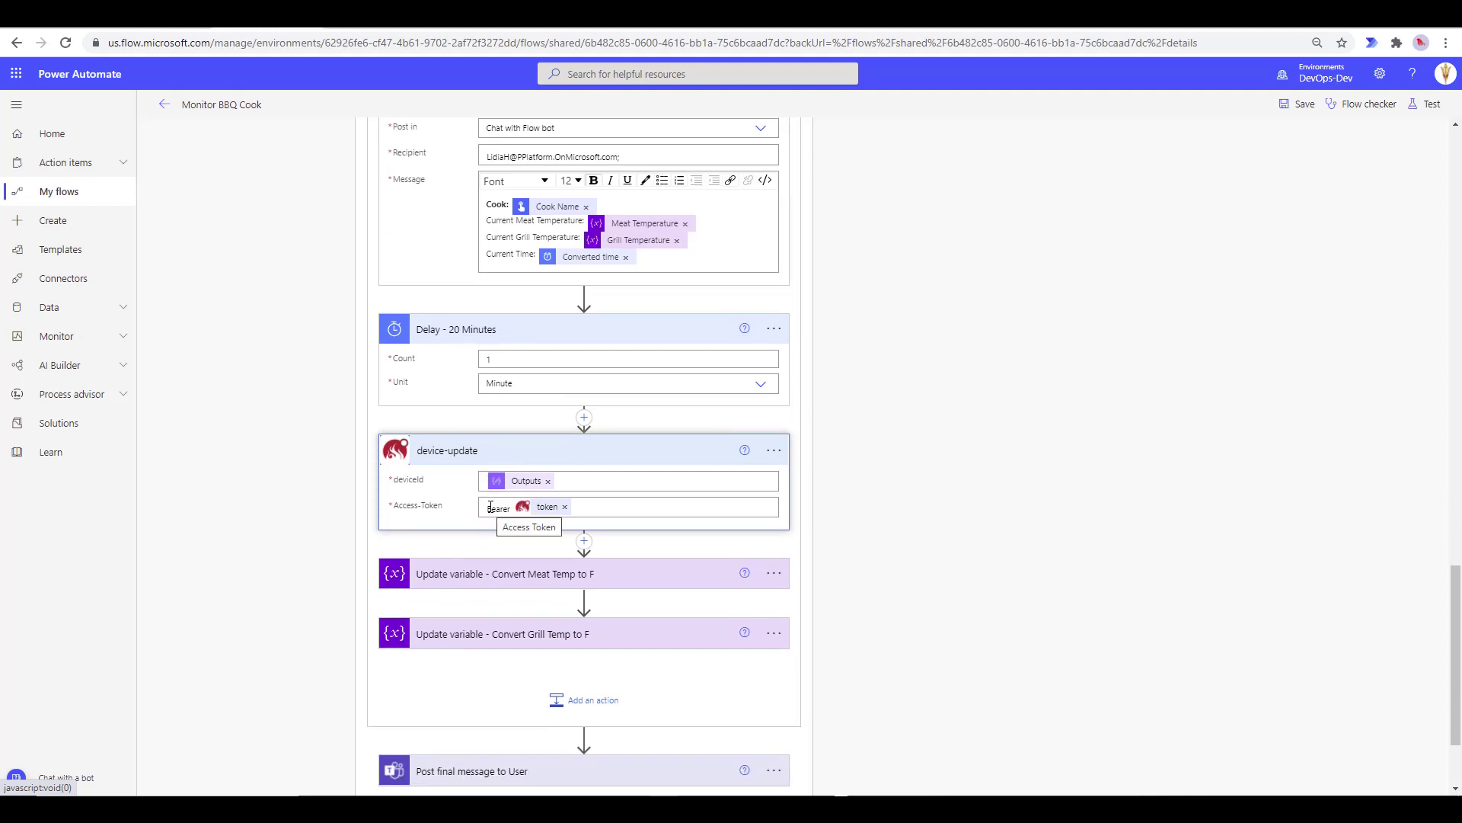
pyautogui.click(480, 583)
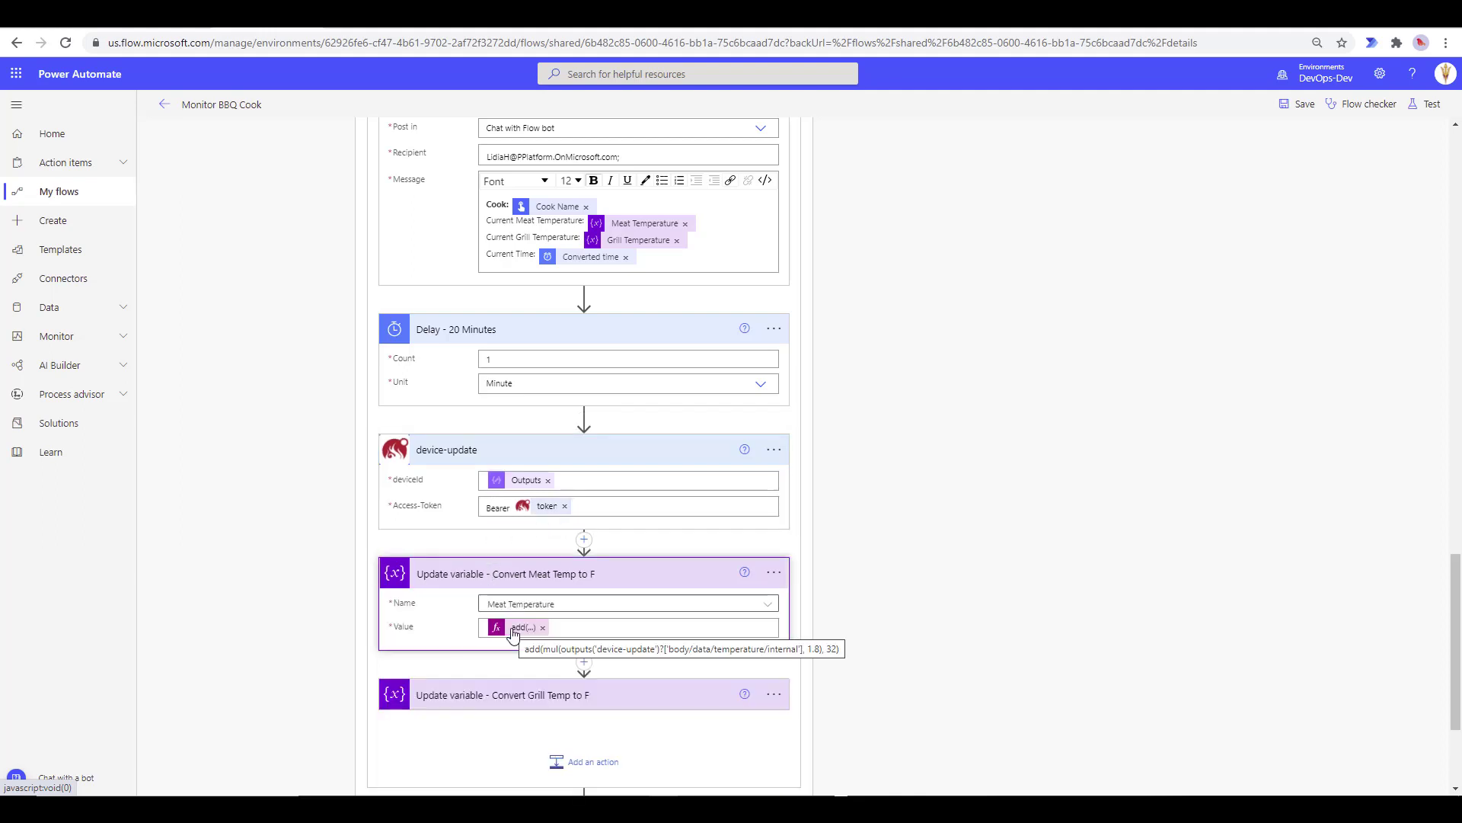
pyautogui.click(495, 708)
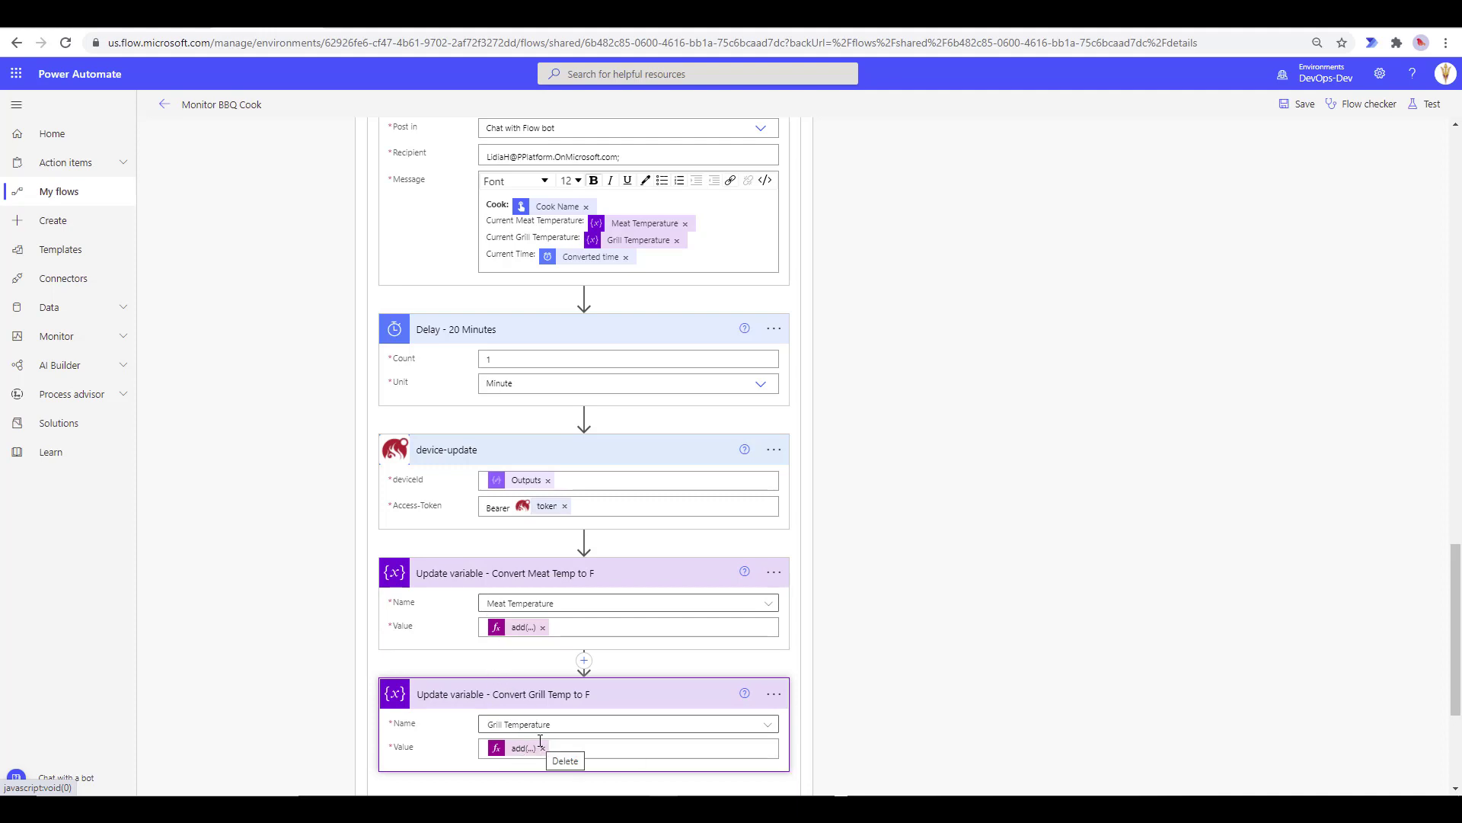
# Compare the device and Set variable actions before the loop with the Do until exit condition and the actions inside the loop.
pyautogui.scroll(8, 540, 741)
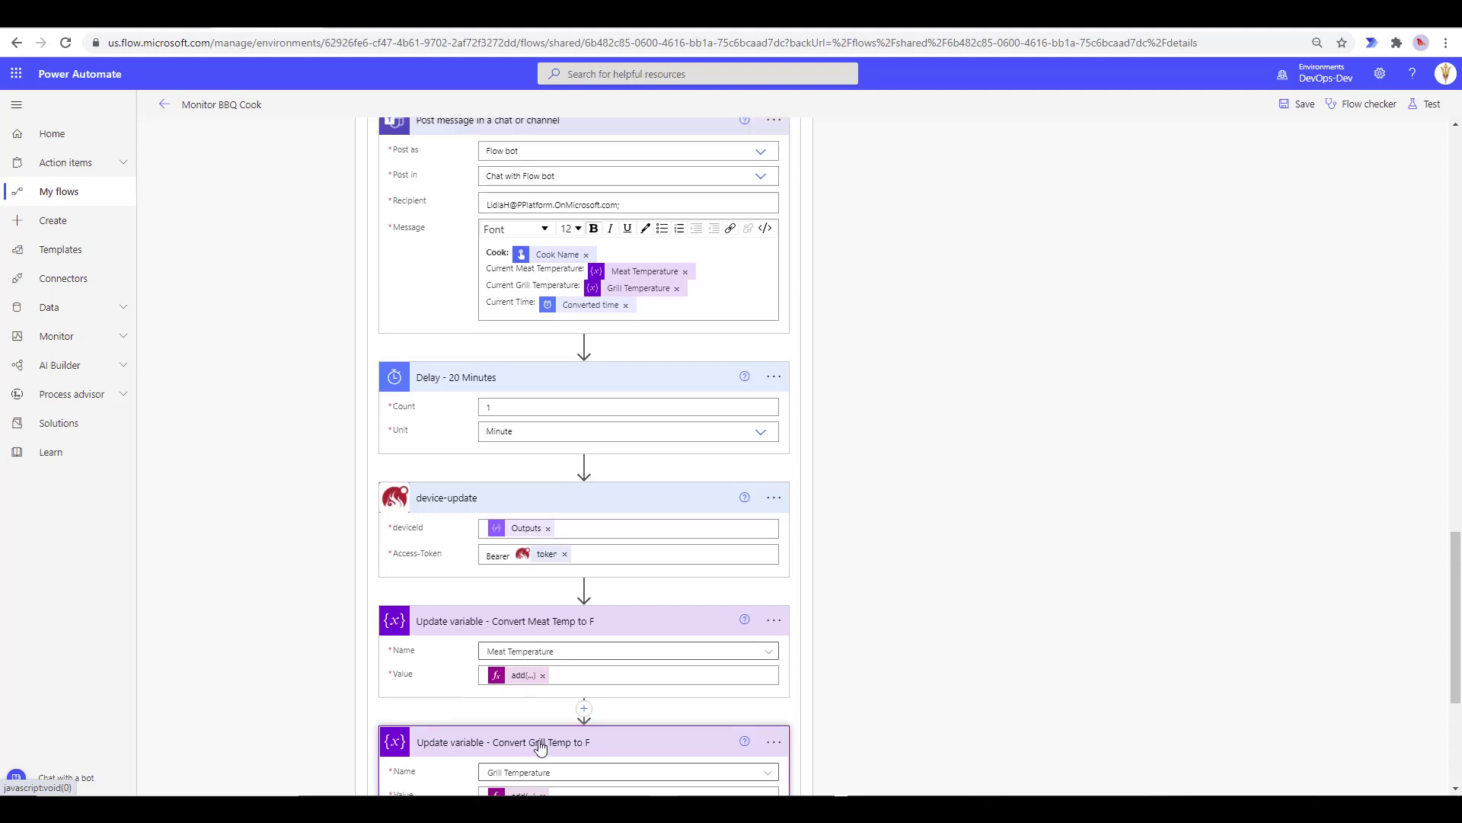
pyautogui.scroll(8, 540, 746)
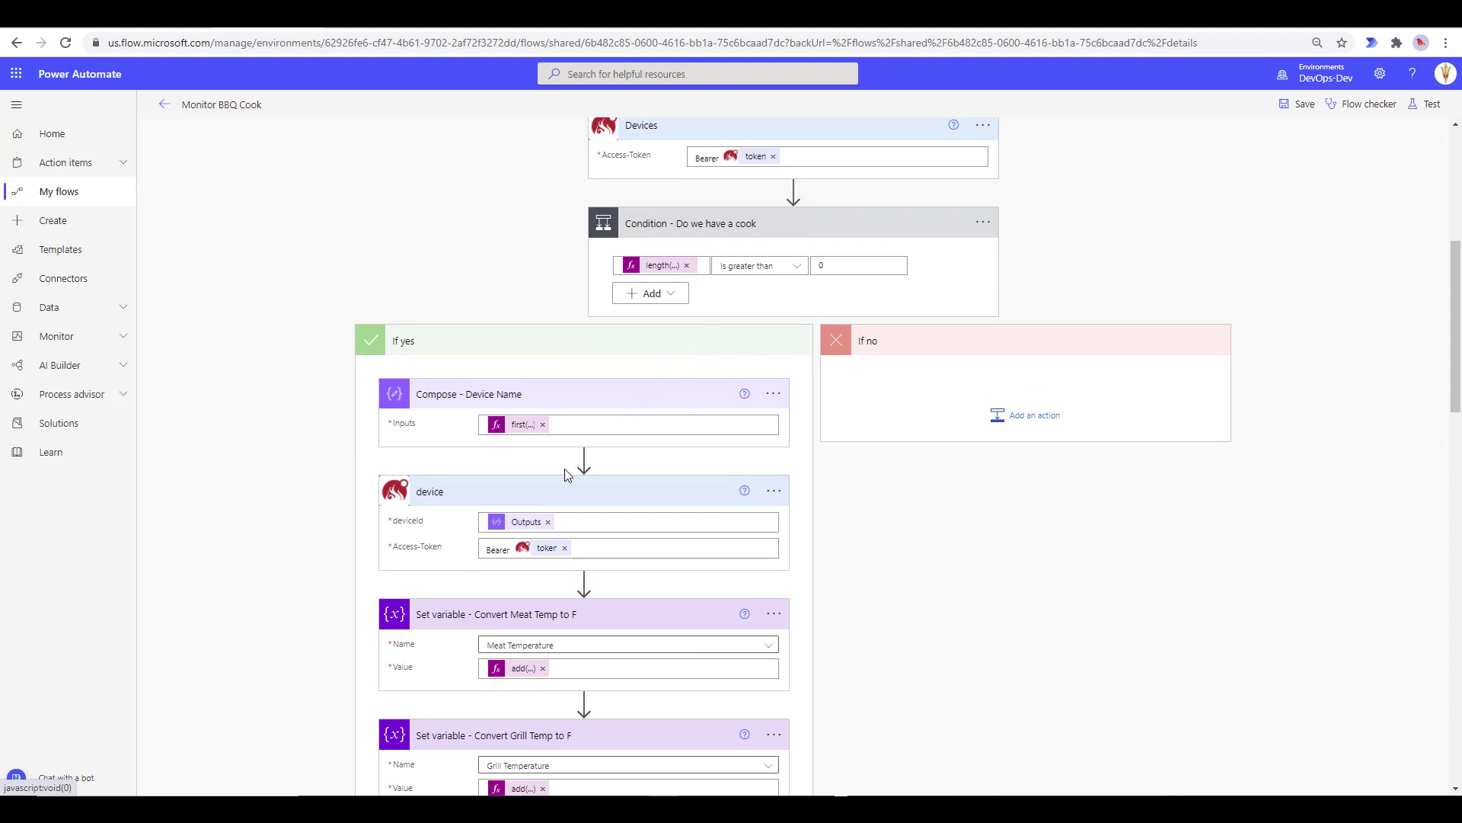
pyautogui.scroll(-5, 549, 503)
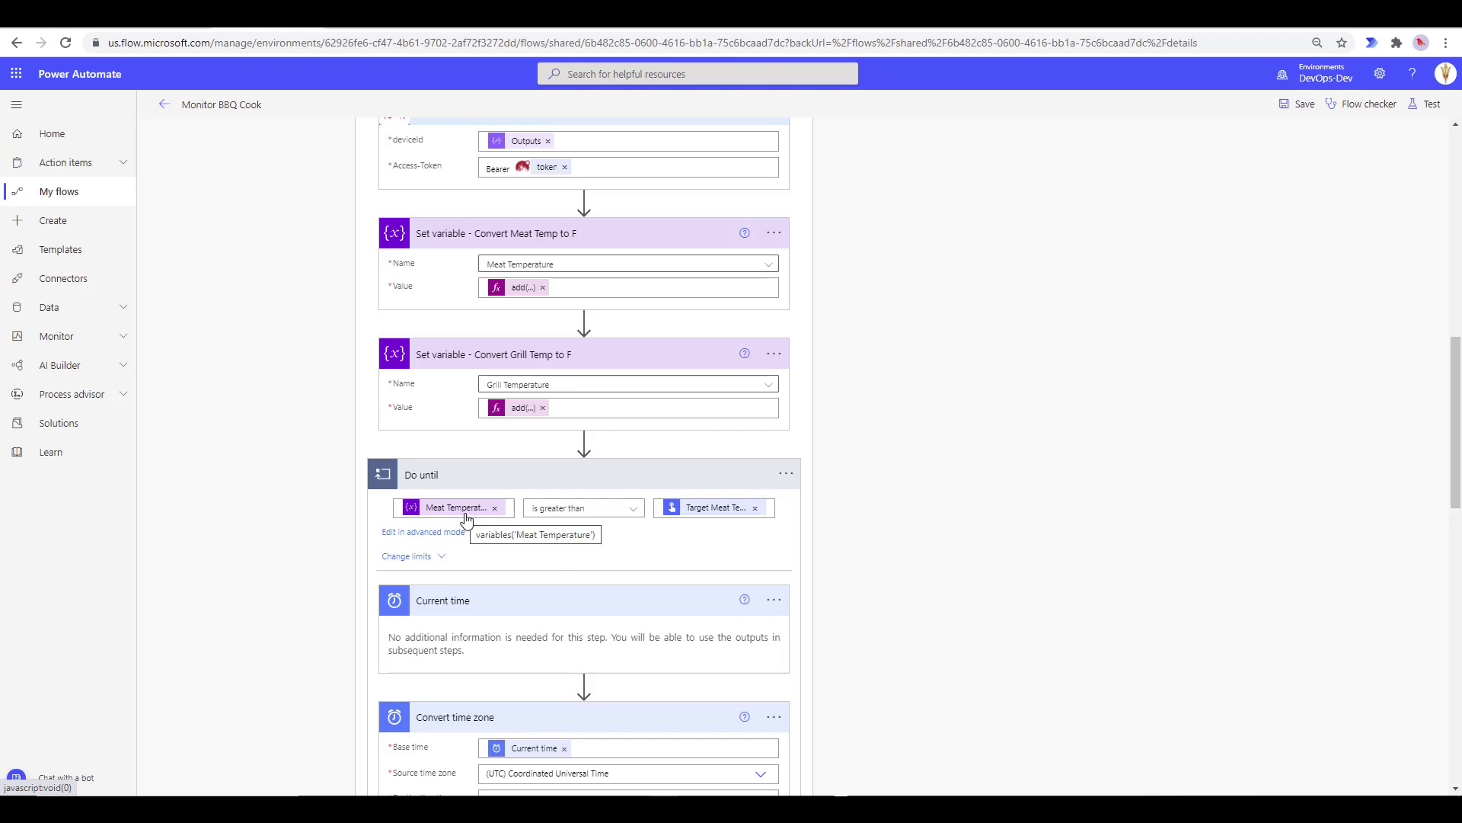
pyautogui.scroll(-1, 466, 518)
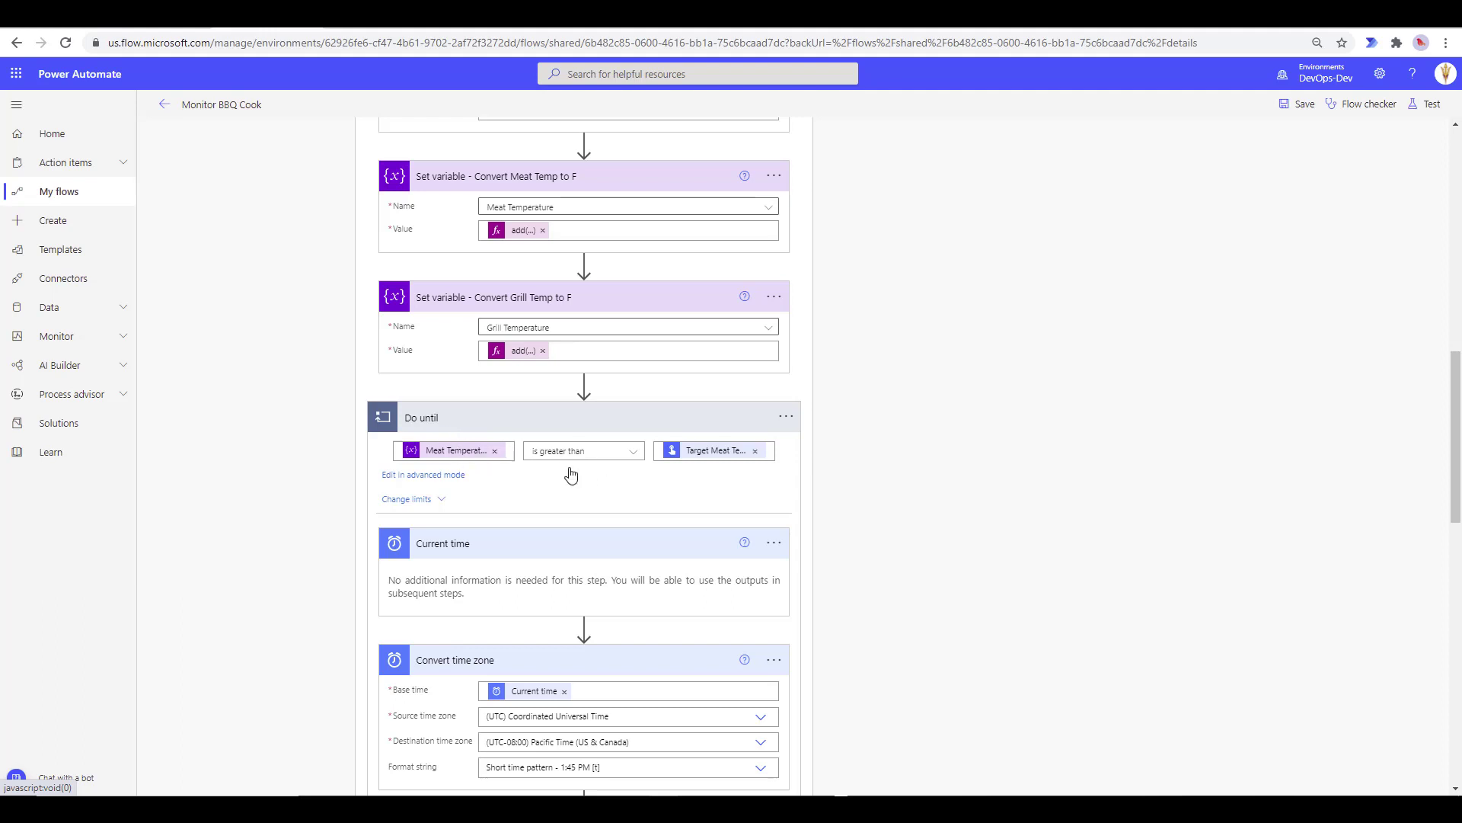
pyautogui.scroll(-1, 594, 467)
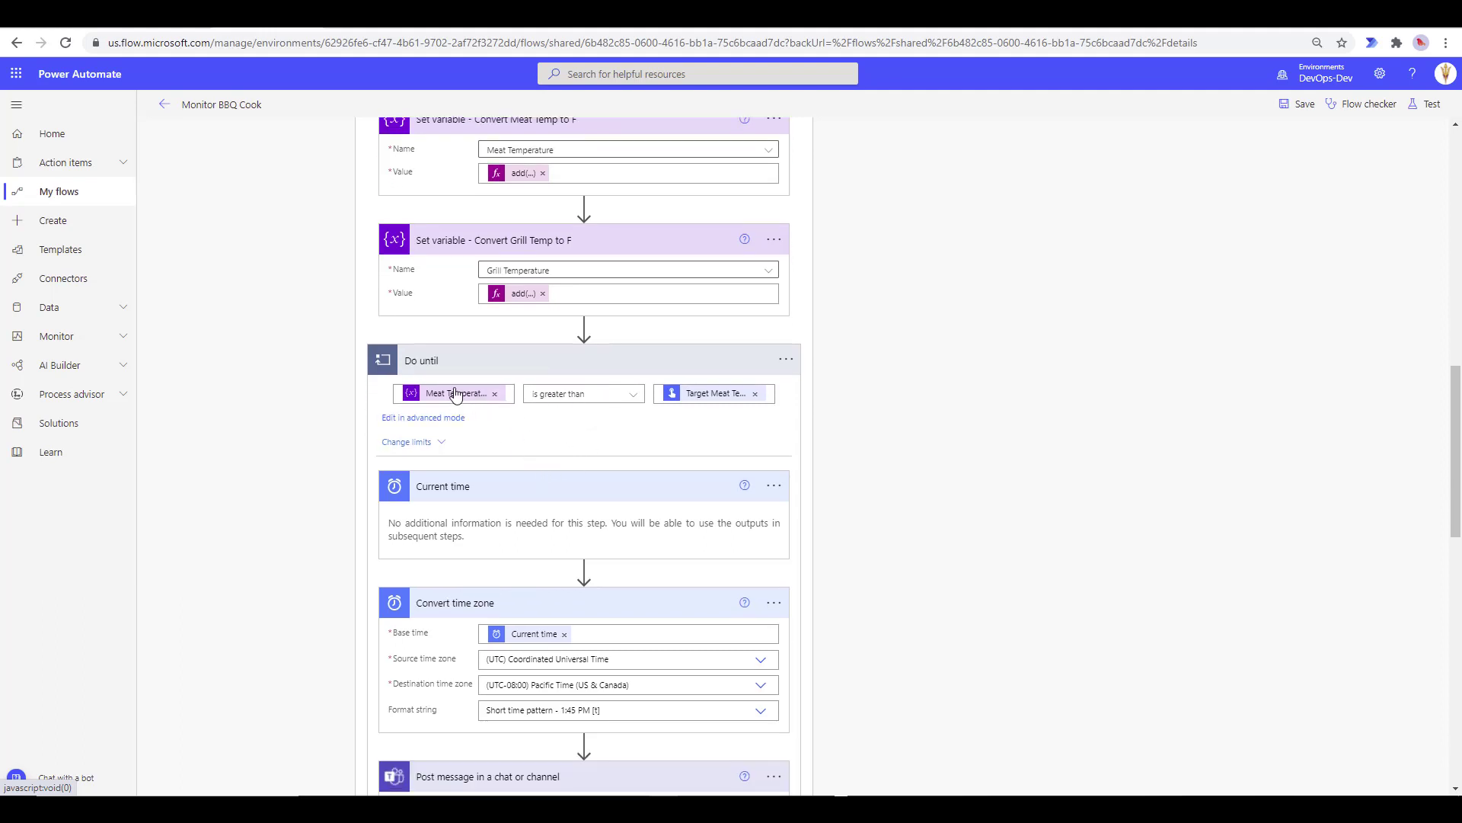
pyautogui.scroll(-10, 456, 394)
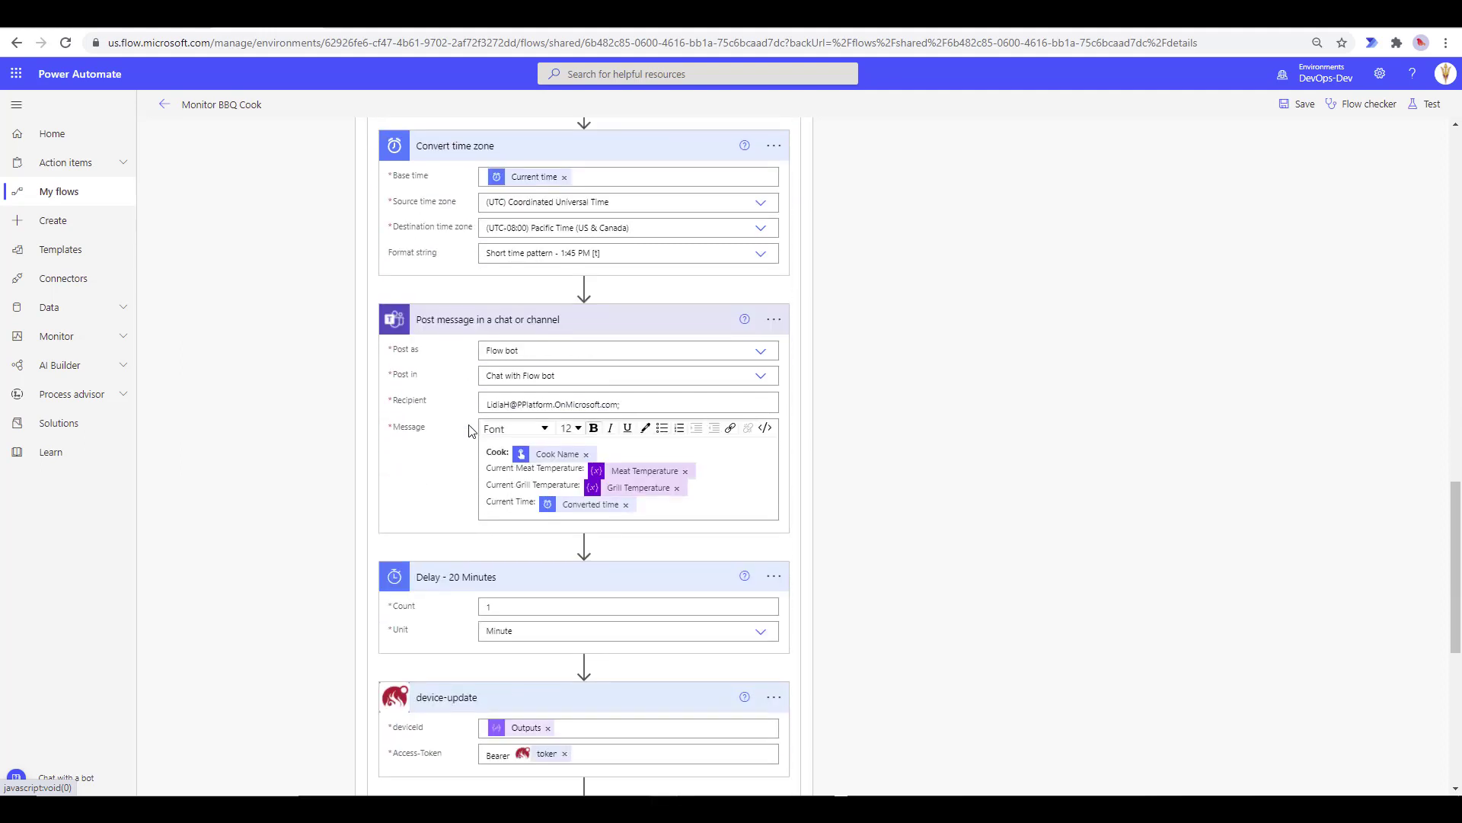
# Expand the Post final message to User action after the loop and review its recipient and message text.
pyautogui.scroll(-2, 469, 432)
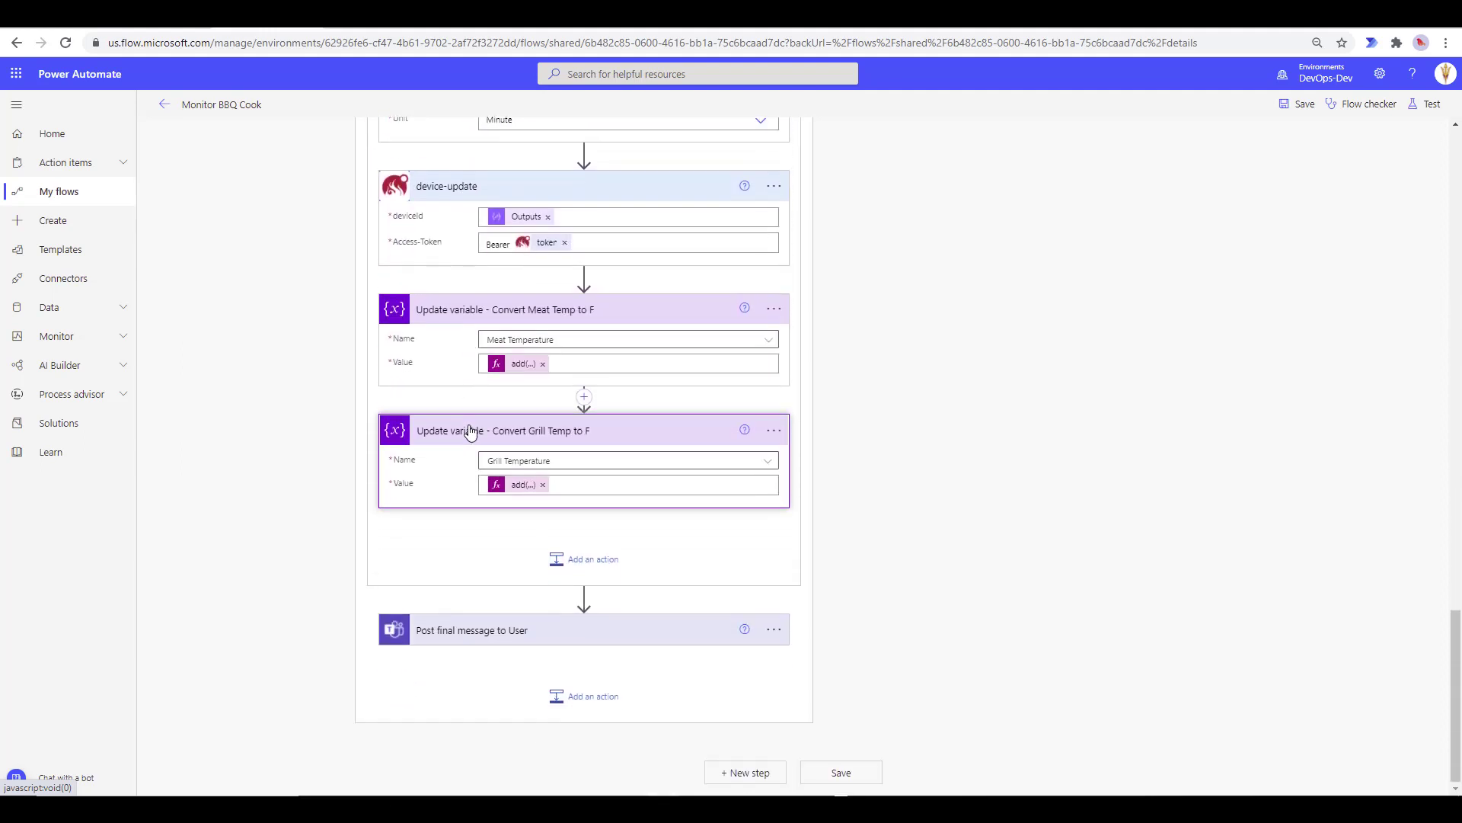
pyautogui.click(542, 636)
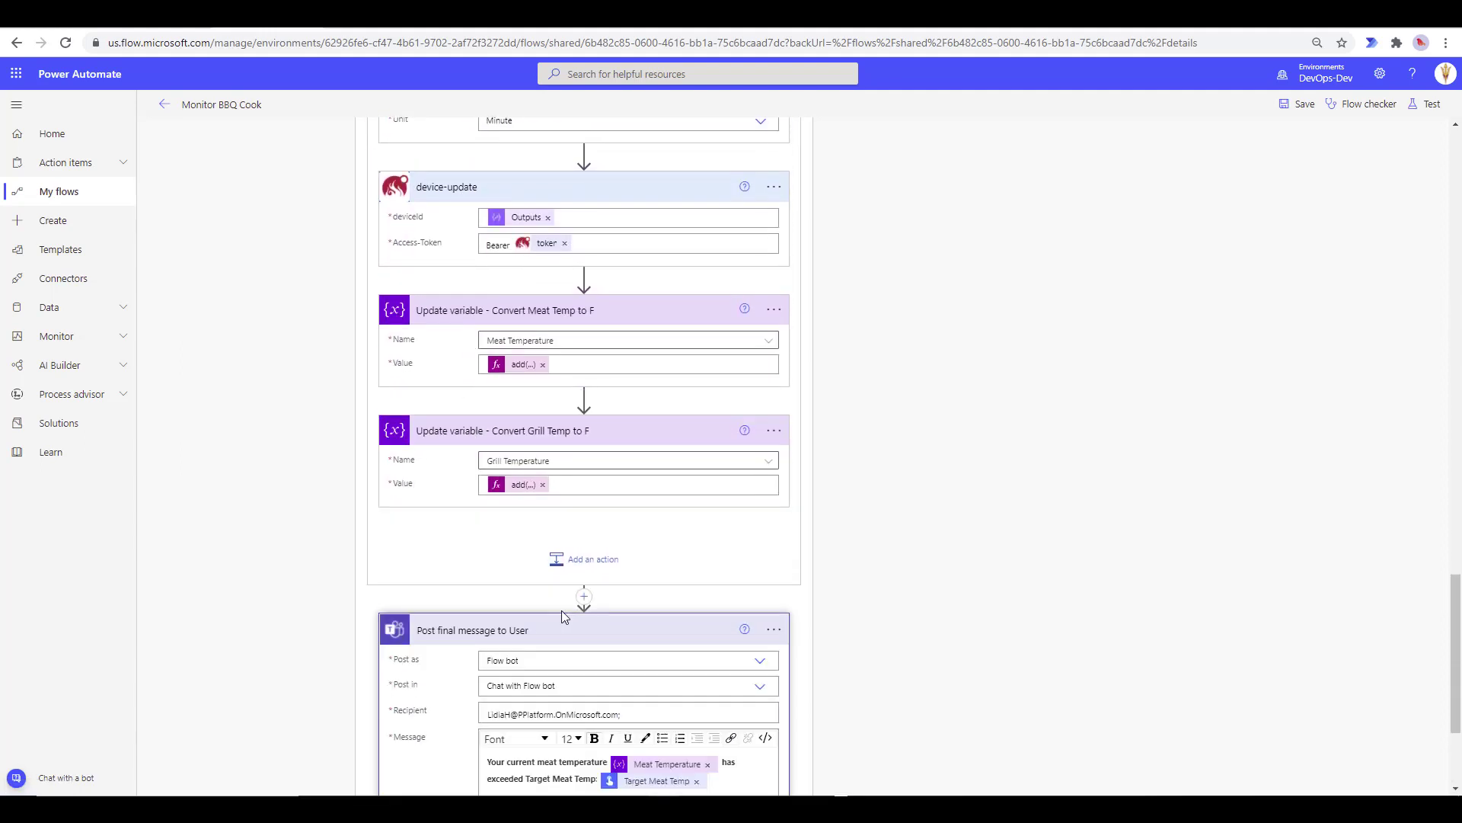
pyautogui.scroll(-2, 560, 610)
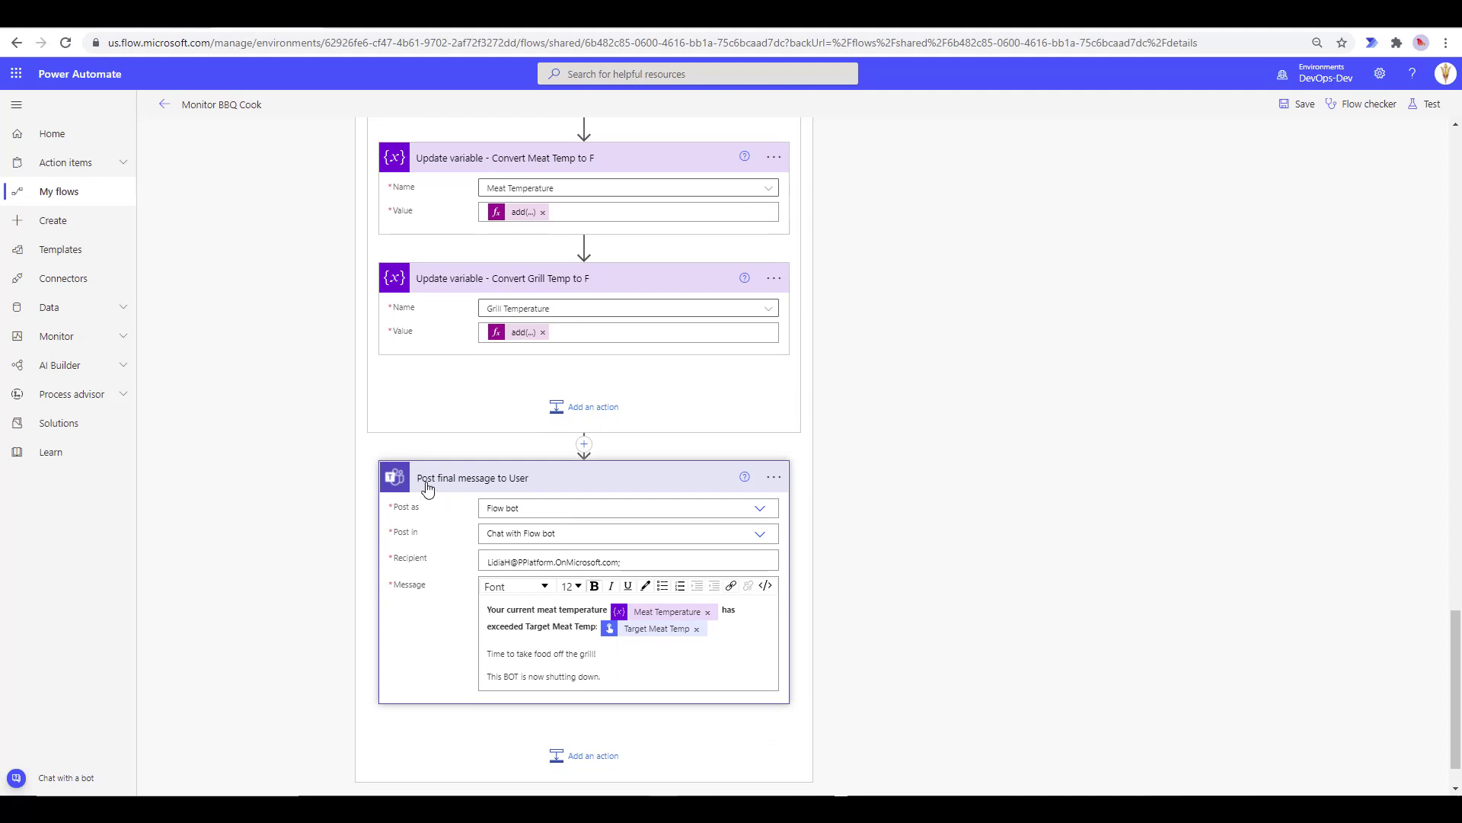
# Trace the loop's actions back up to the Do until condition and collapse the Do until card.
pyautogui.scroll(2, 493, 484)
pyautogui.scroll(1, 493, 486)
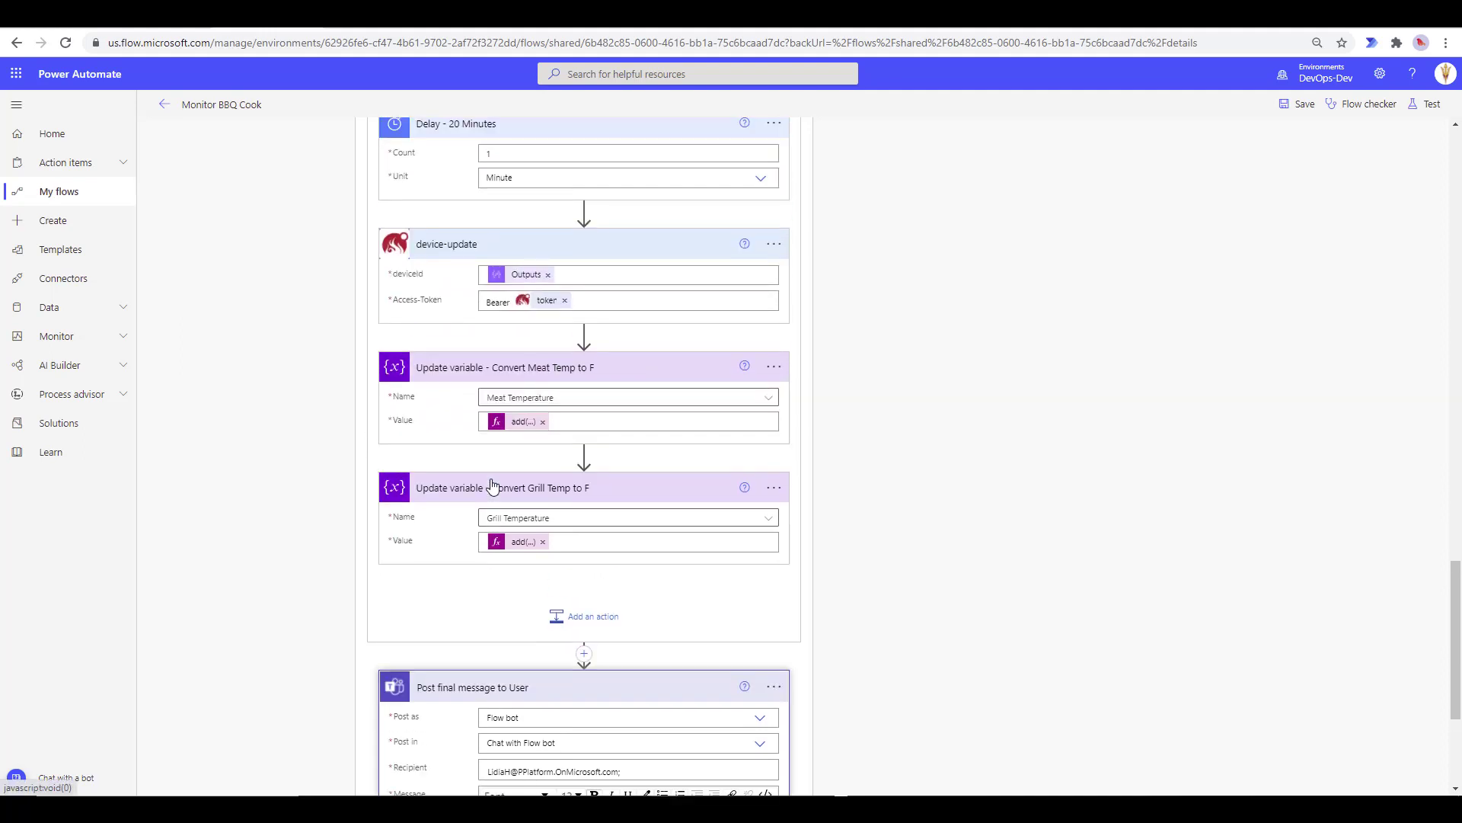
pyautogui.scroll(7, 493, 486)
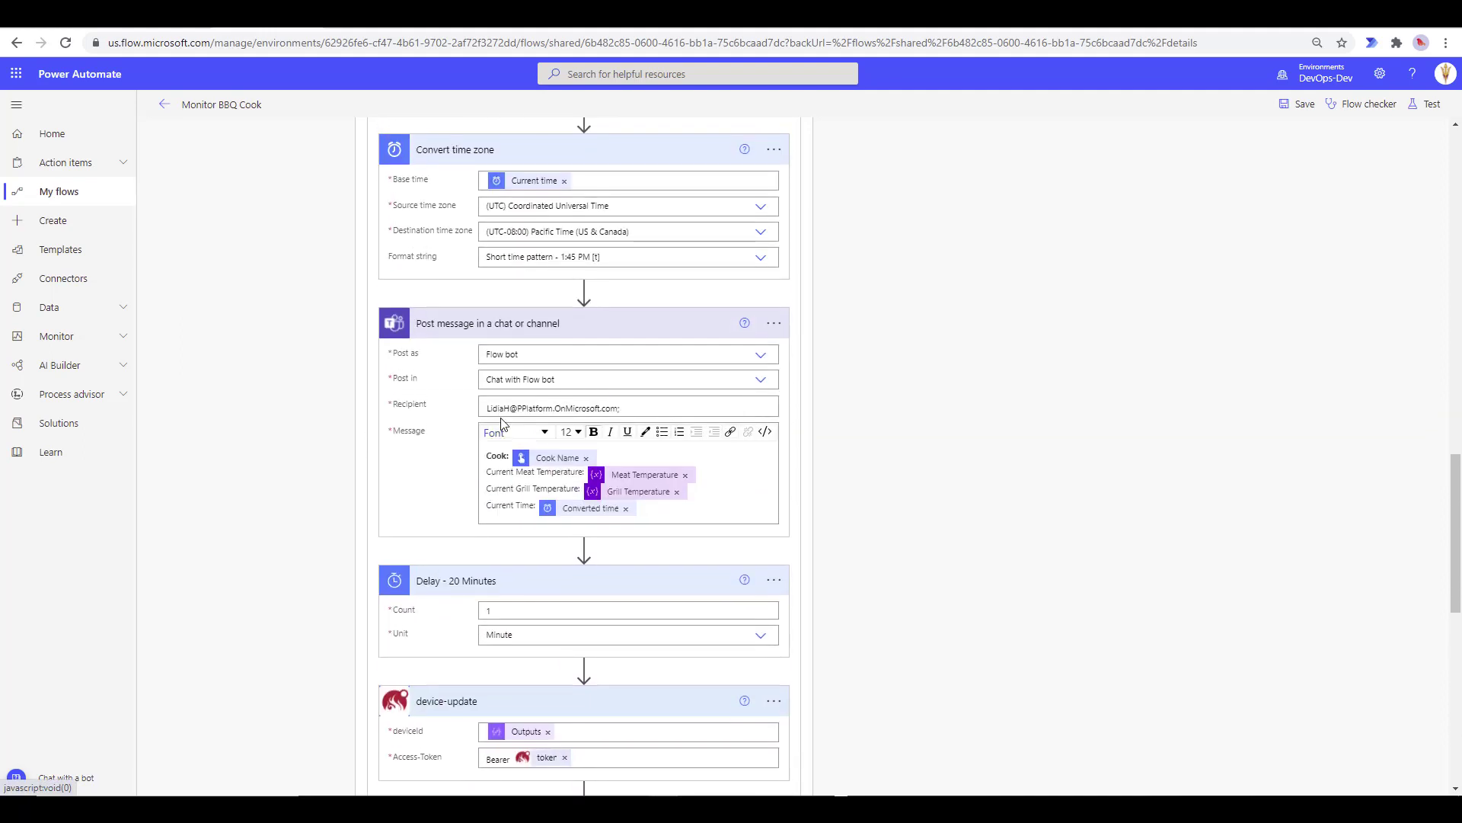
pyautogui.scroll(2, 503, 424)
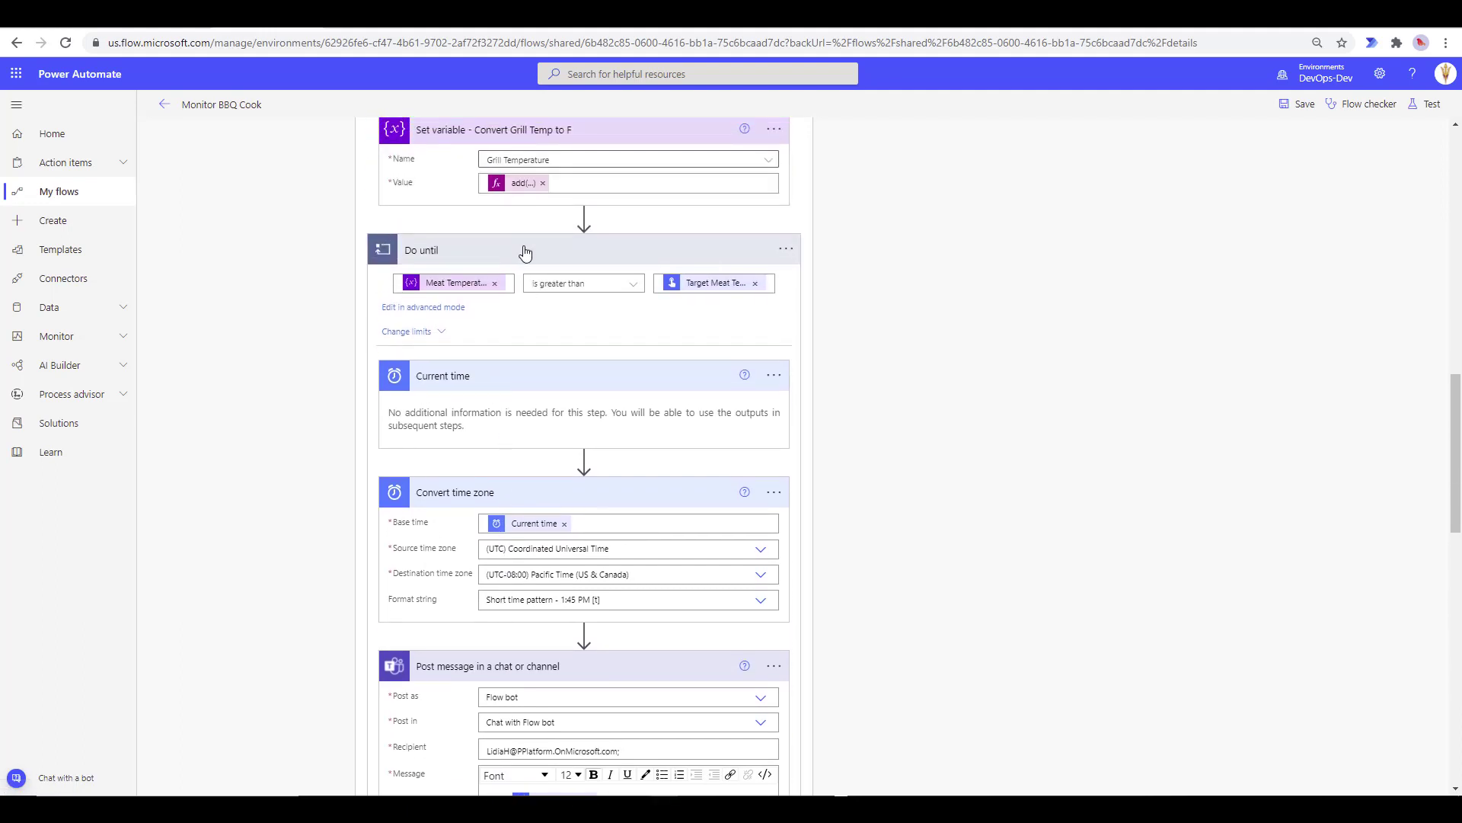
pyautogui.click(525, 252)
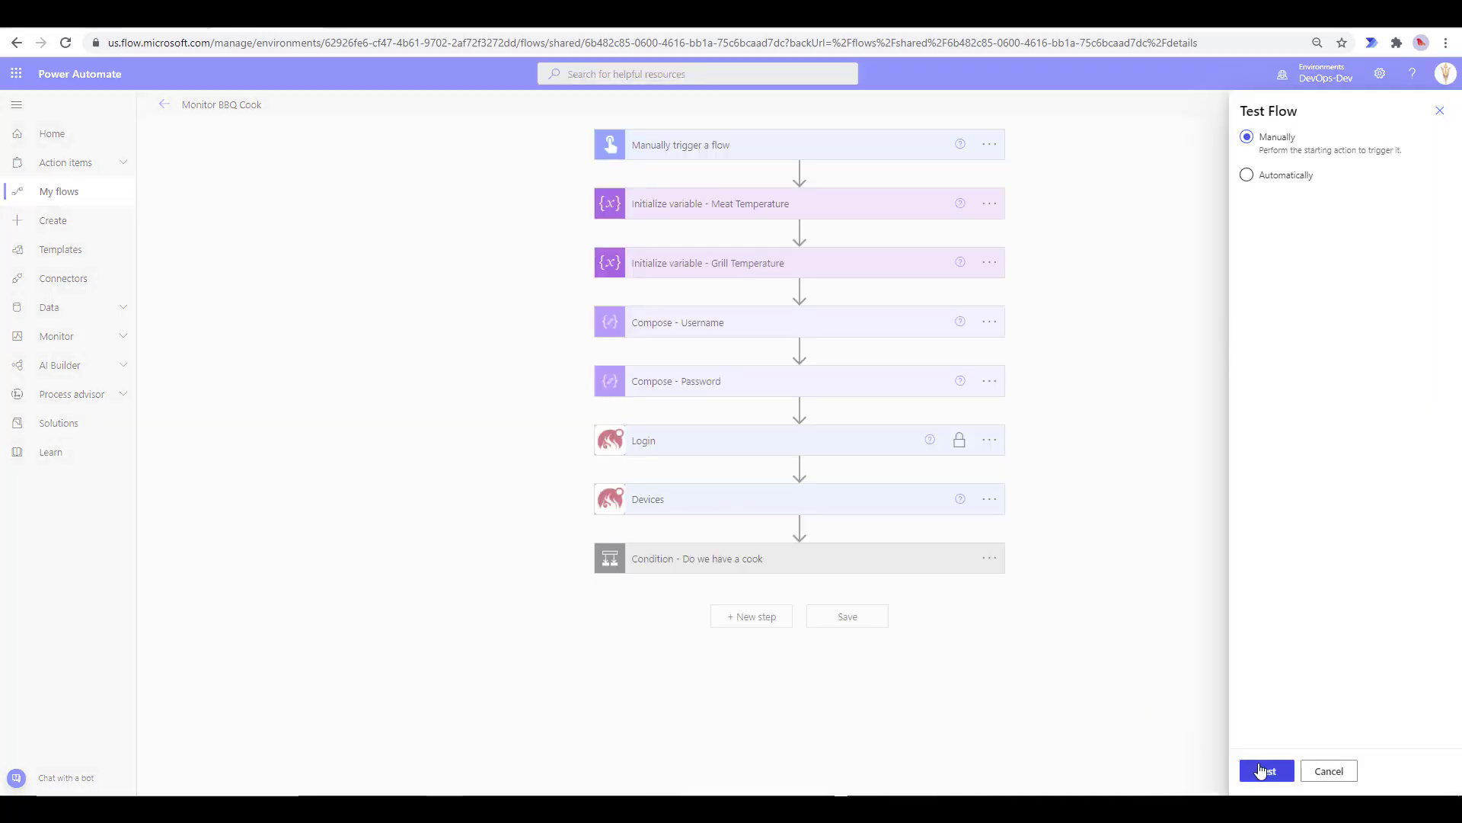
# Run a manual test of the flow with Target Meat Temp 113 and Cook Name Brisket.
pyautogui.click(1261, 770)
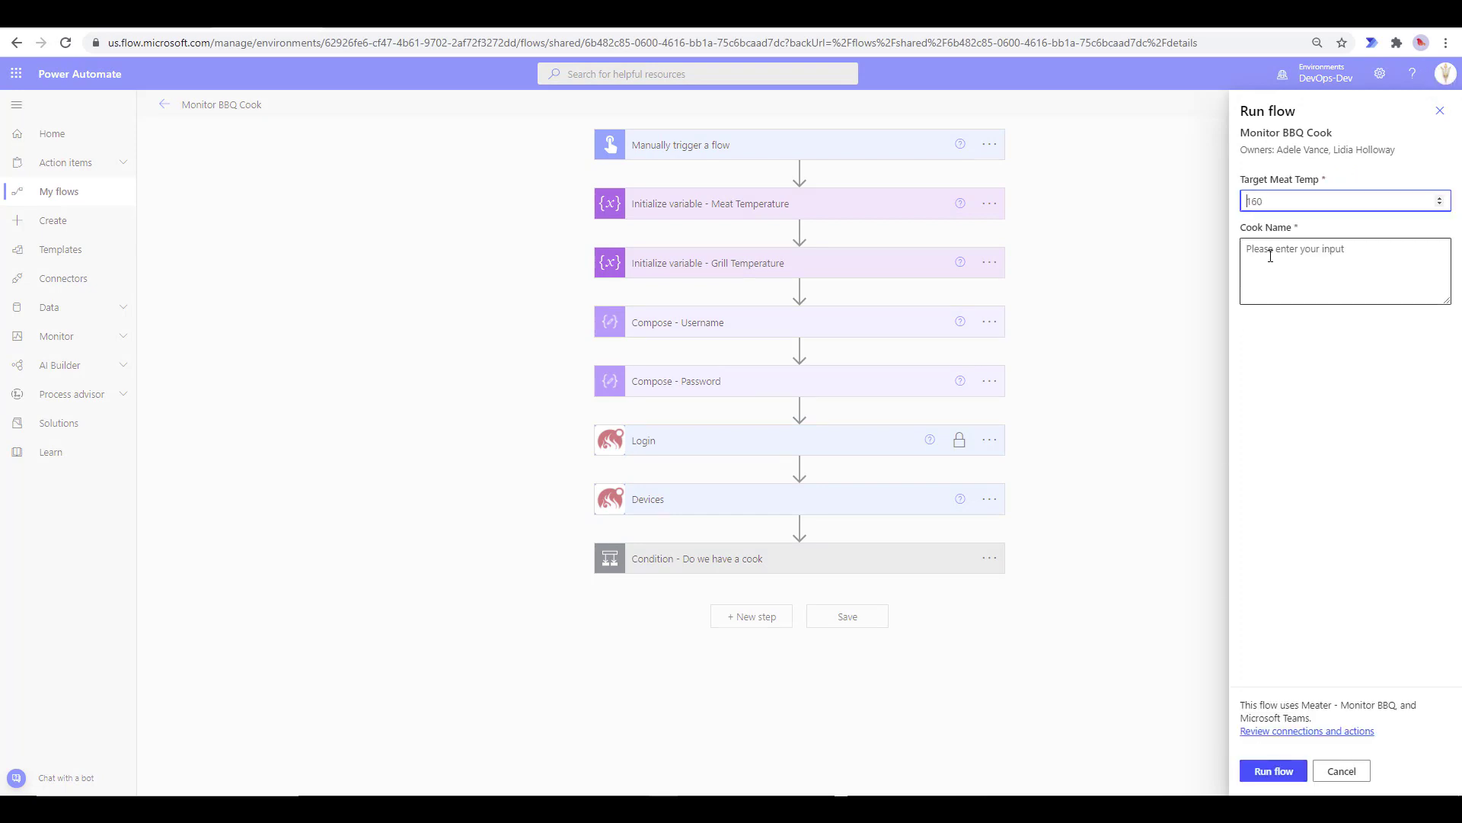
pyautogui.press('BackSpace')
pyautogui.press('BackSpace')
pyautogui.press('BackSpace')
pyautogui.write('113')
pyautogui.click(1271, 256)
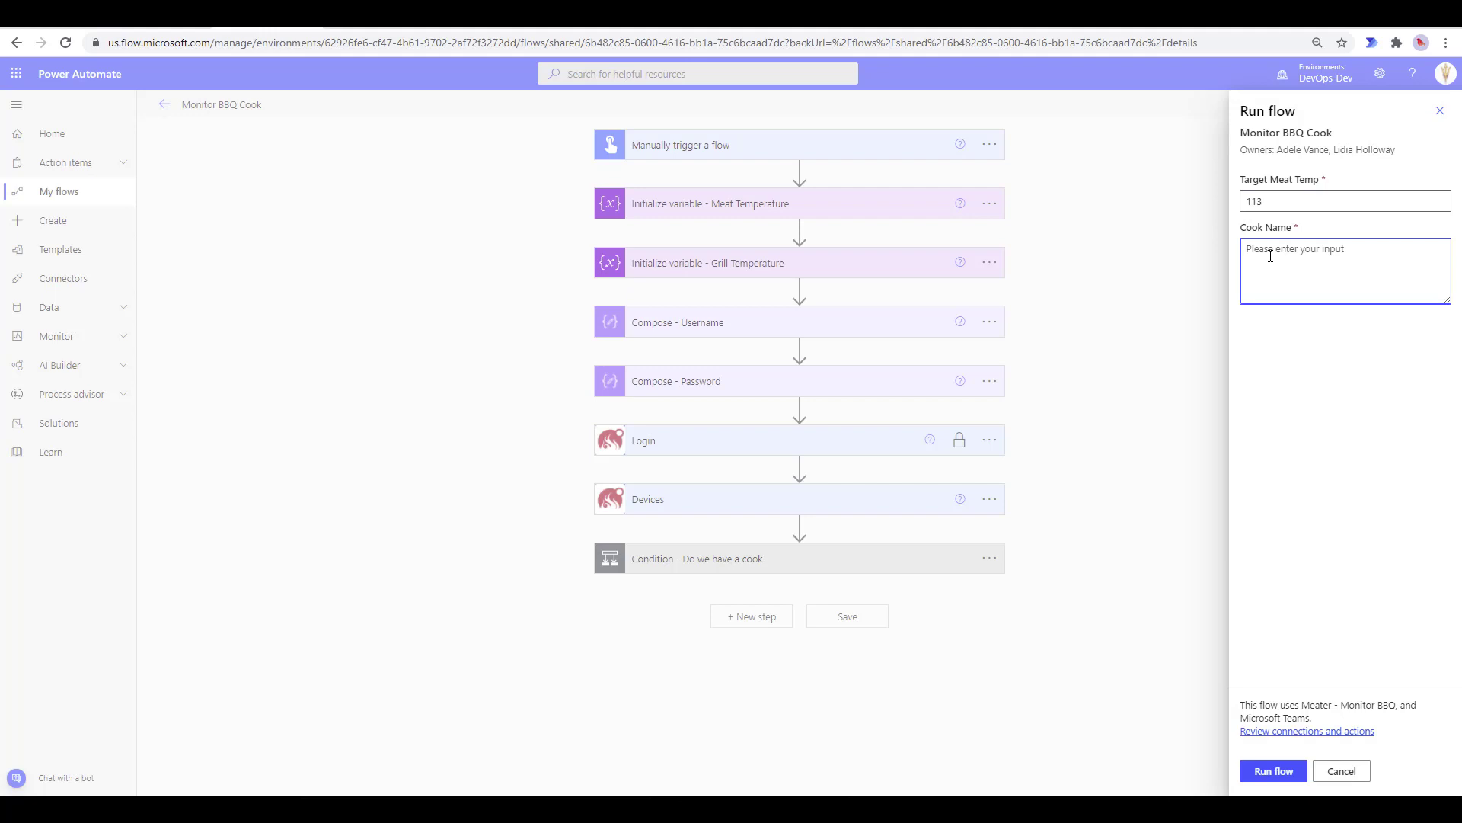
pyautogui.write('Brisket')
pyautogui.click(1288, 772)
pyautogui.click(1269, 772)
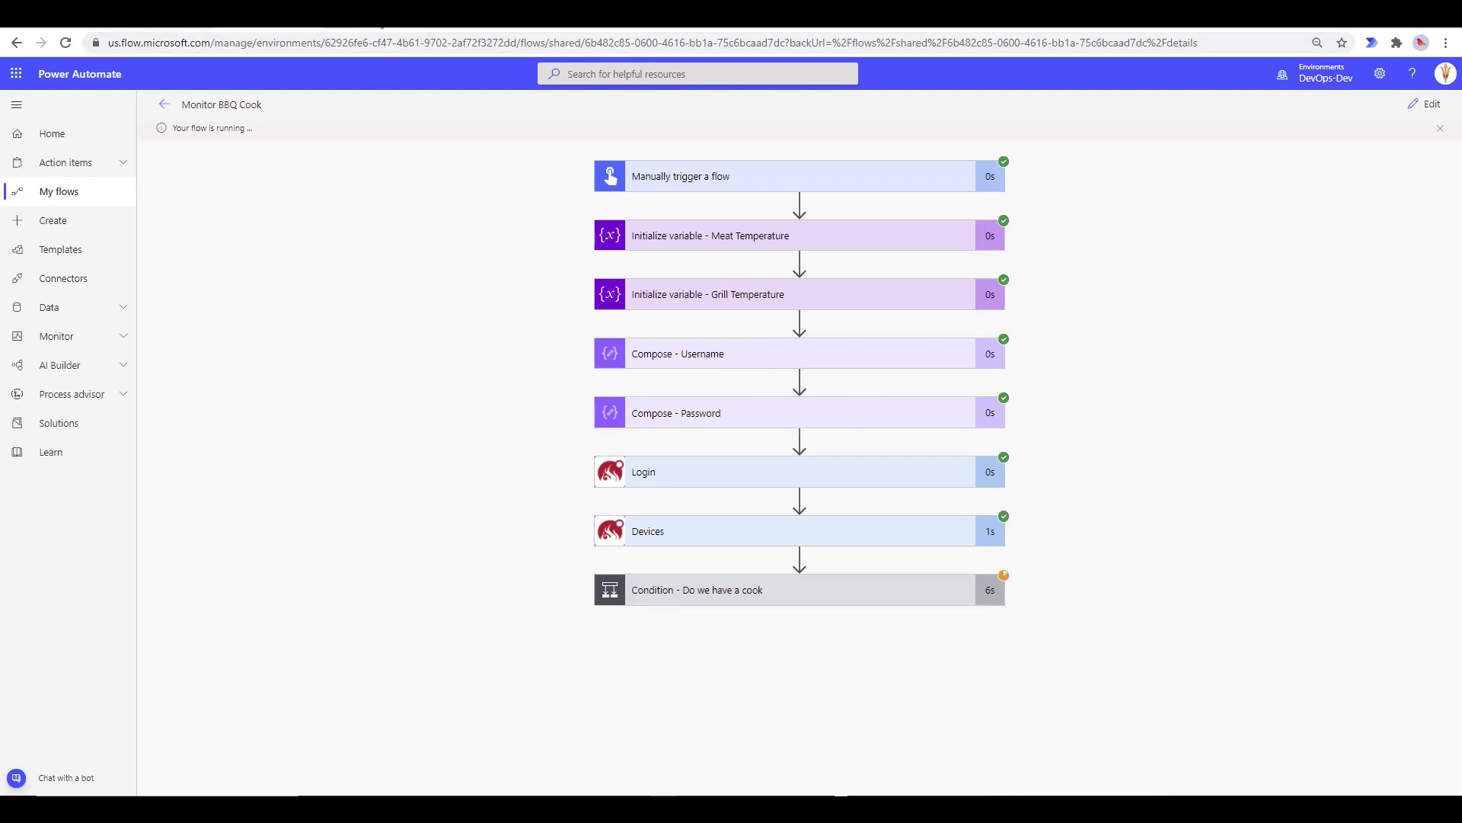
# Switch to Microsoft Teams and check the Flow bot chat for the cook's temperature updates and final message.
pyautogui.click(382, 26)
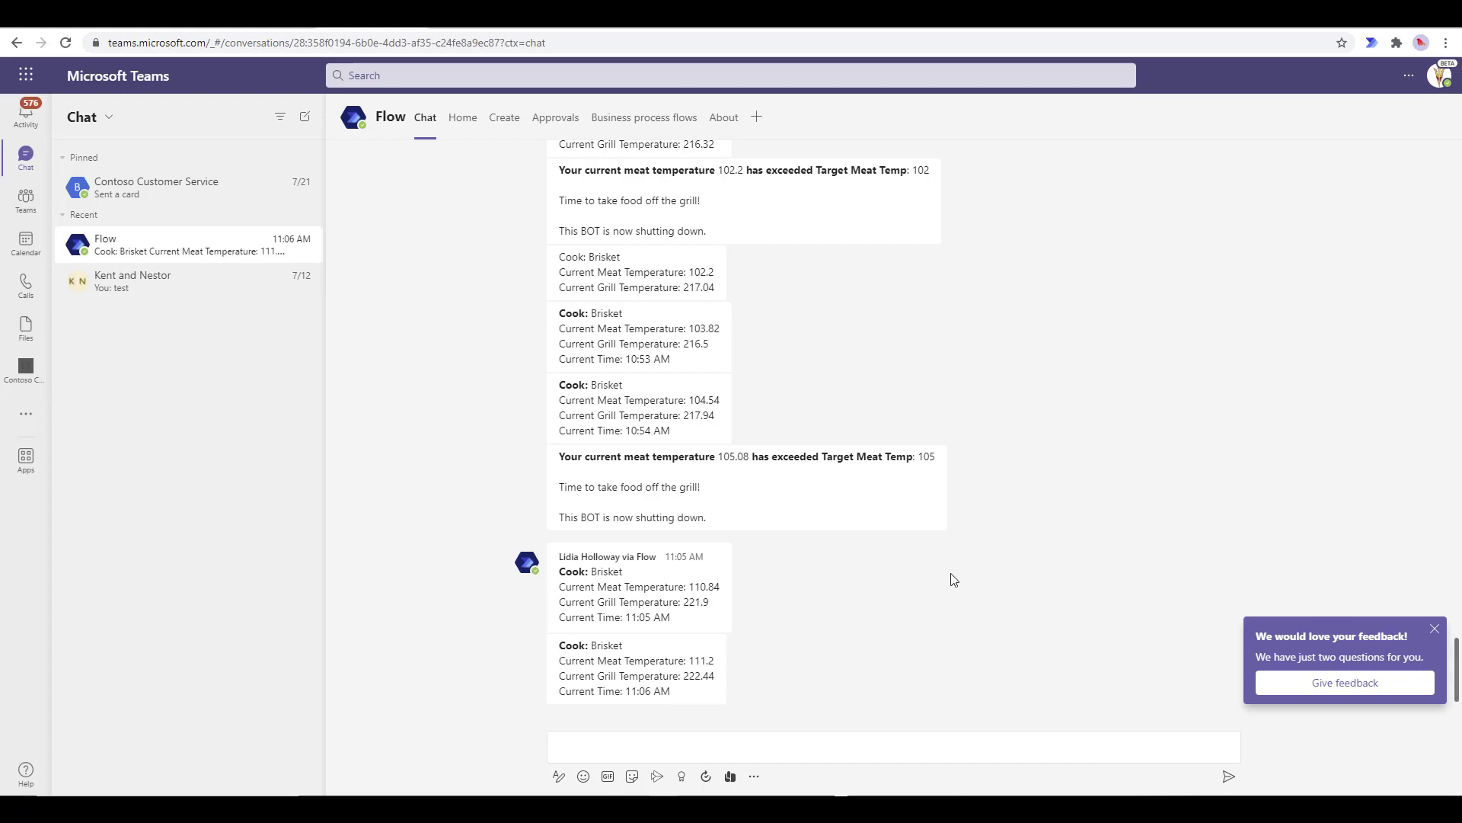
pyautogui.moveTo(625, 695)
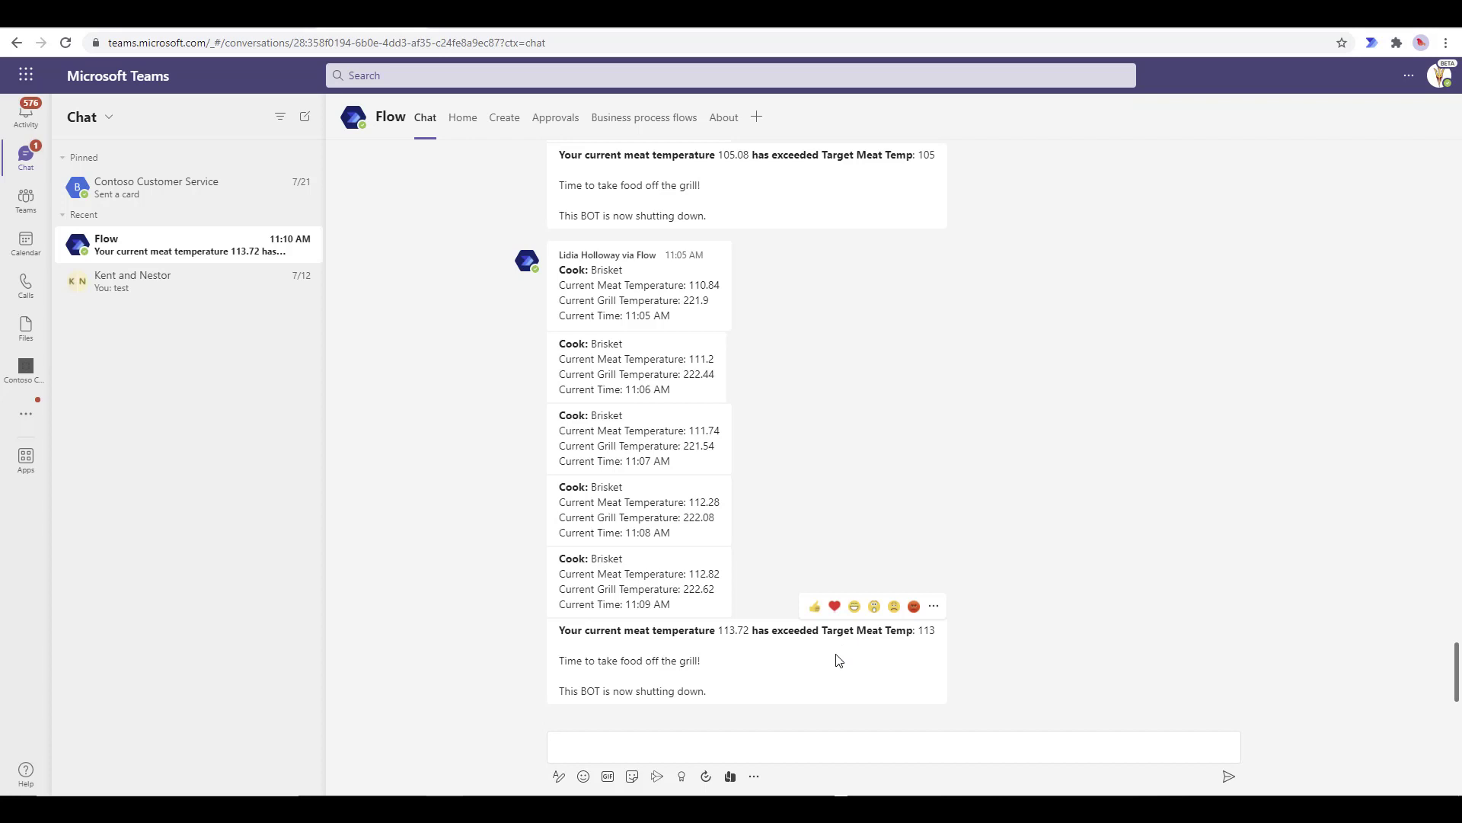
# Switch back to Power Automate and expand the Condition - Do we have a cook card to review the completed run's actions.
pyautogui.click(271, 23)
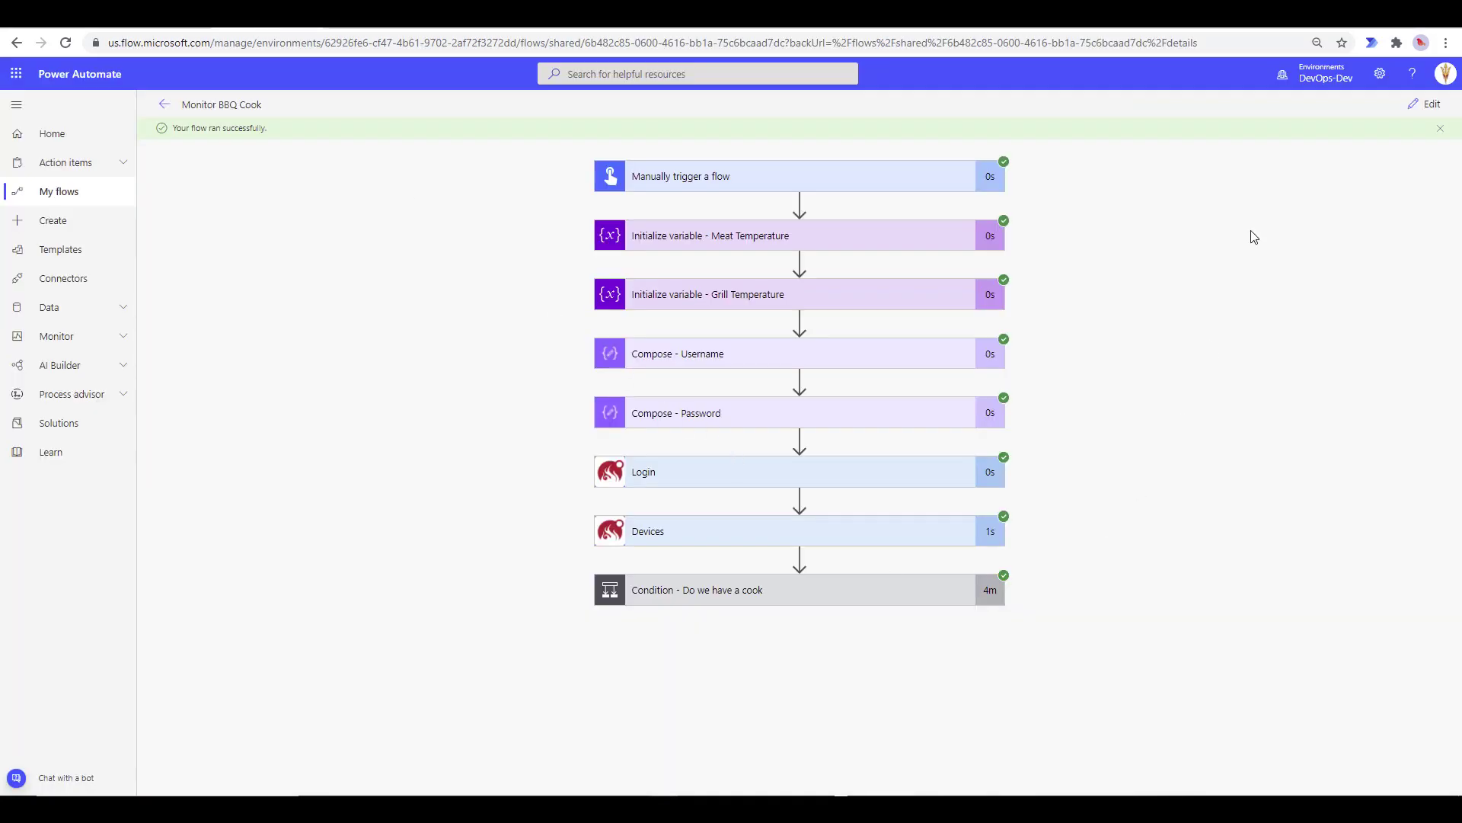
pyautogui.click(703, 601)
pyautogui.scroll(-5, 525, 561)
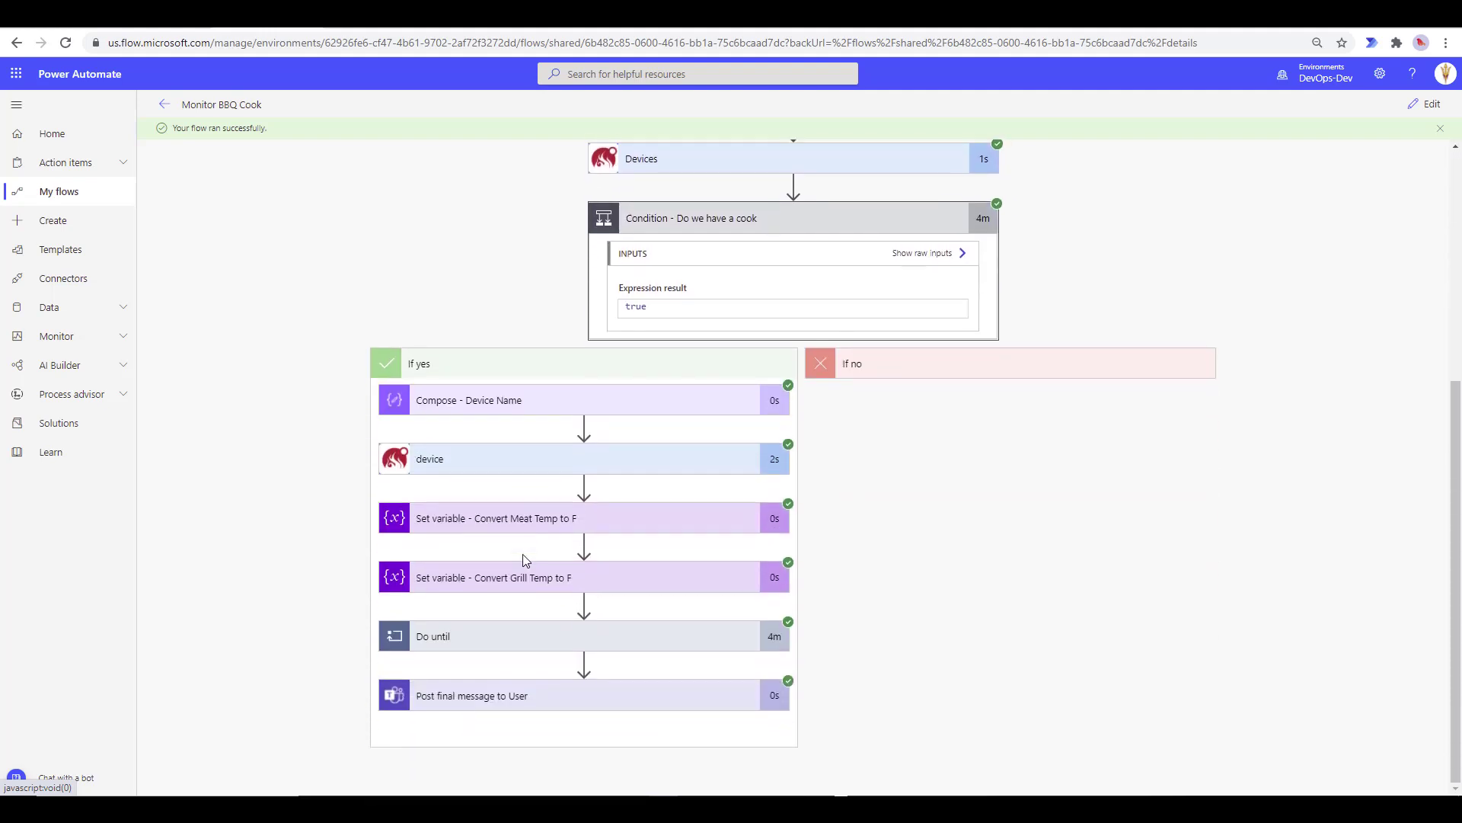